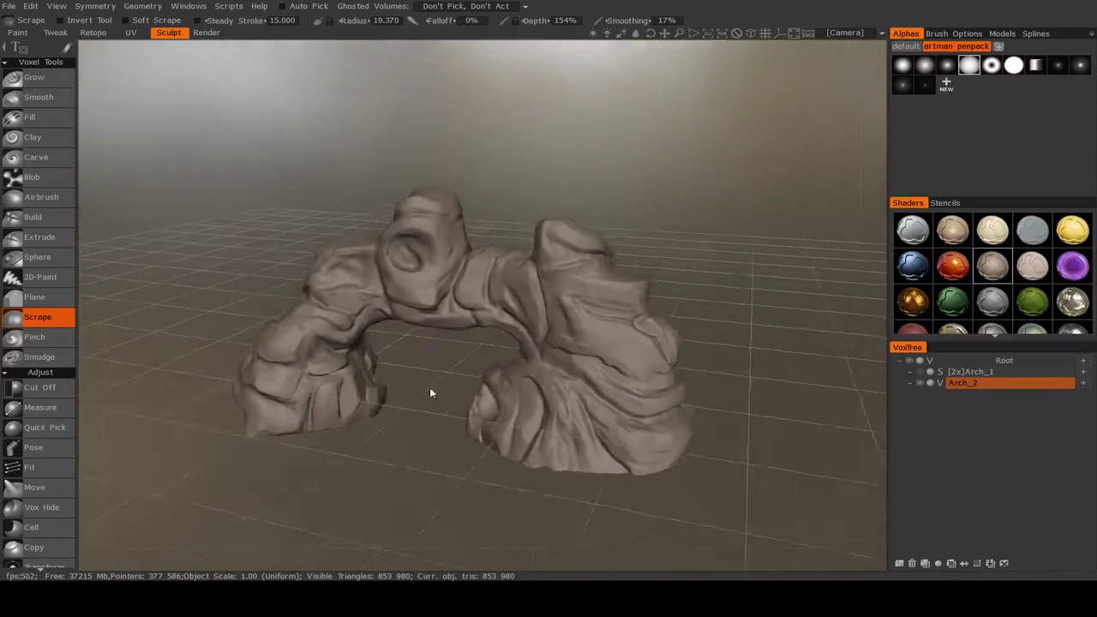
Reduce the Scrape brush to a radius of 9.839 and a depth of 147%
drag(431, 388, 458, 368)
right_drag(458, 368, 470, 397)
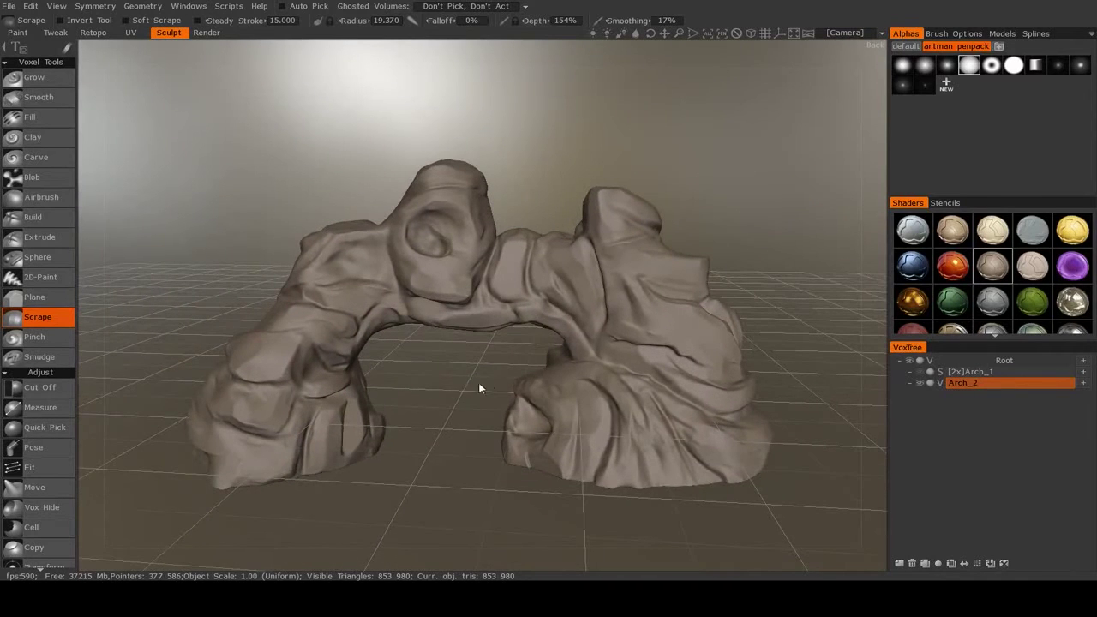
middle_drag(480, 384, 474, 420)
mouse_move(474, 420)
right_down()
mouse_move(492, 411)
mouse_move(440, 405)
mouse_move(455, 387)
right_up()
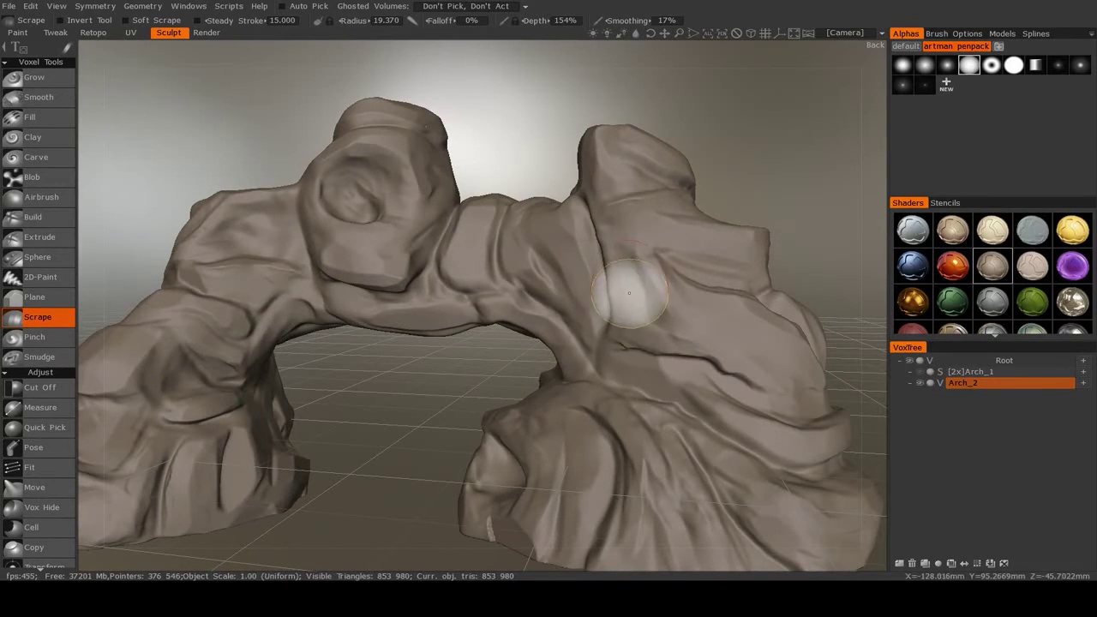
mouse_move(624, 270)
right_down()
mouse_move(544, 267)
mouse_move(553, 324)
mouse_move(460, 383)
mouse_move(404, 368)
right_up()
right_click(579, 210)
Examine the folds and creases of the arch's span and larger pillar from several angles and distances
scroll(580, 211, down, 4)
middle_drag(404, 368, 428, 366)
right_drag(381, 358, 388, 357)
middle_drag(387, 357, 513, 316)
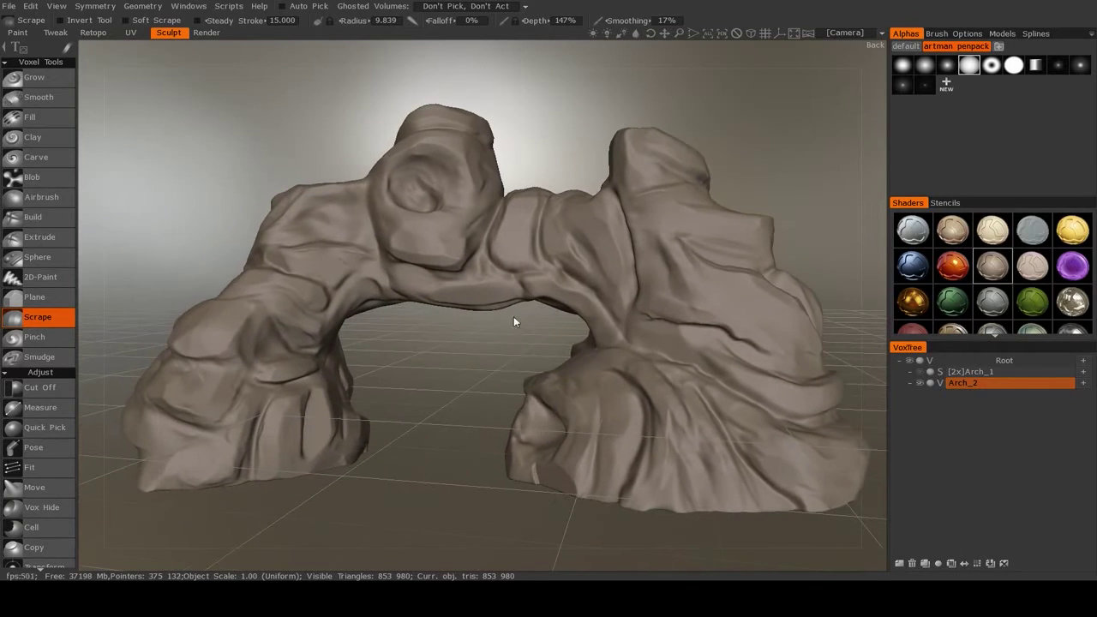
middle_drag(598, 275, 521, 289)
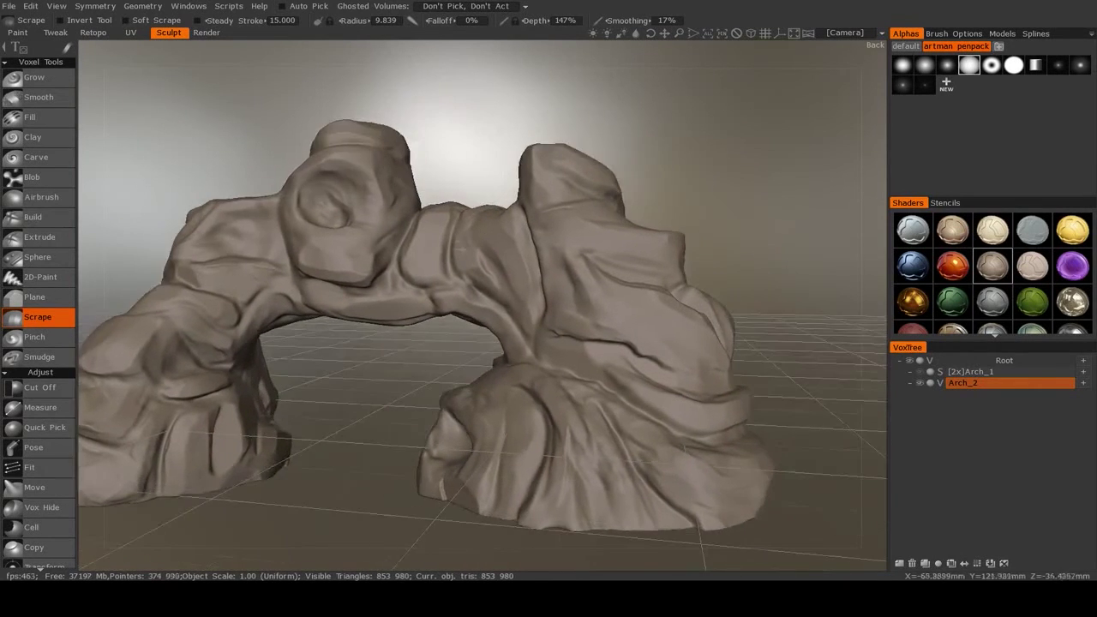
right_drag(522, 289, 549, 412)
middle_drag(548, 411, 472, 300)
alt+middle_drag(597, 448, 549, 548)
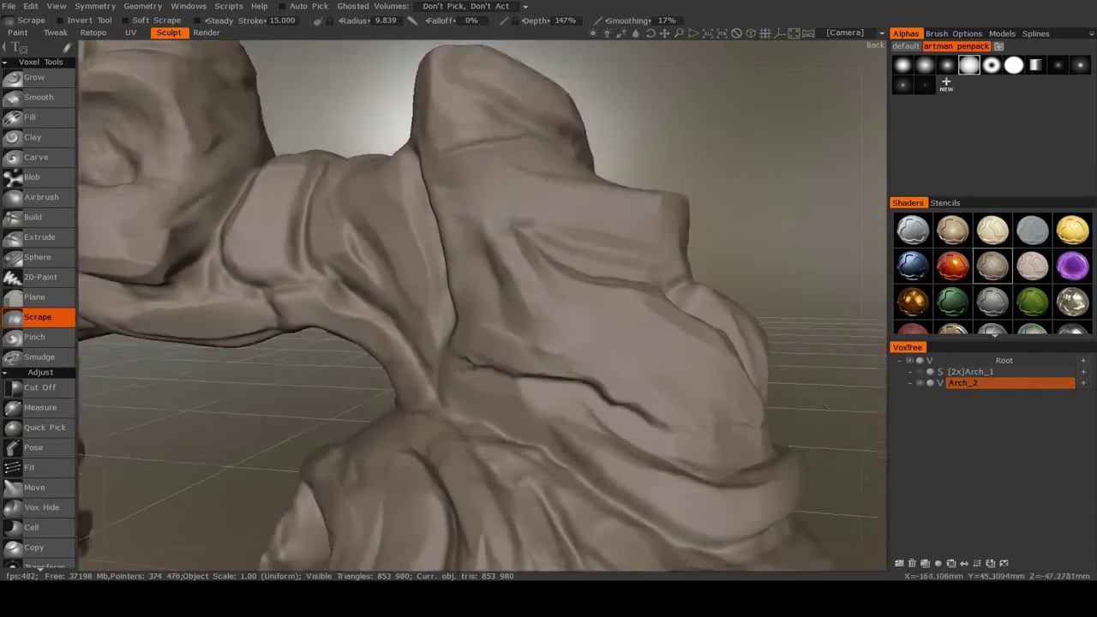
alt+right_drag(549, 549, 494, 344)
mouse_move(494, 343)
alt+mouse_down()
mouse_move(452, 331)
mouse_move(421, 348)
mouse_move(539, 343)
mouse_move(523, 329)
alt+mouse_up()
alt+right_drag(522, 330, 518, 357)
alt+middle_drag(364, 356, 350, 357)
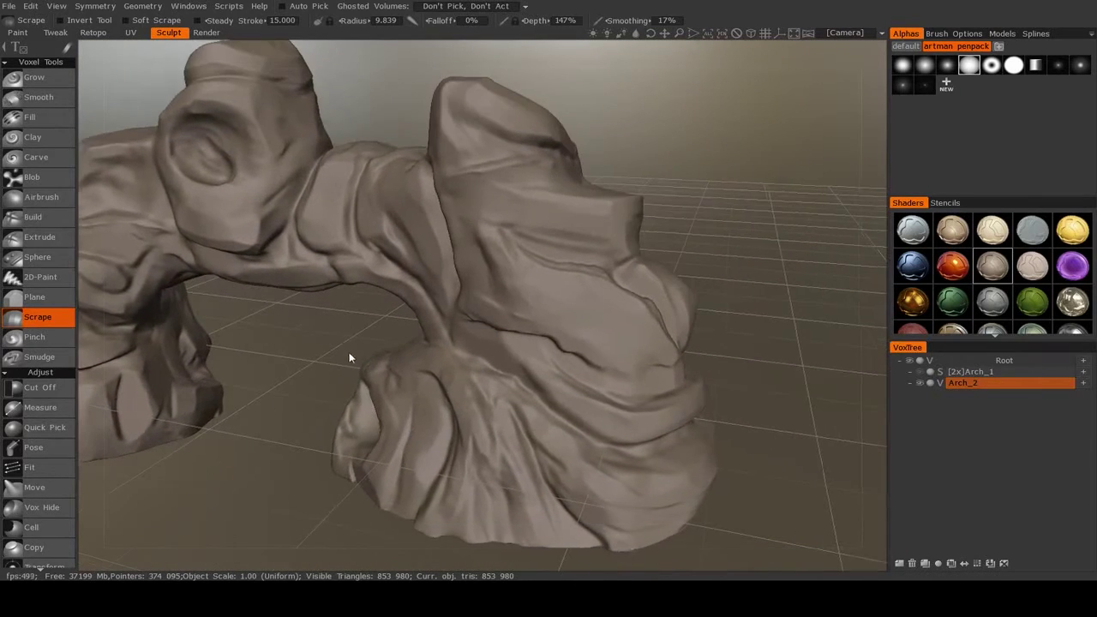
alt+right_drag(339, 382, 358, 367)
alt+middle_drag(357, 367, 391, 373)
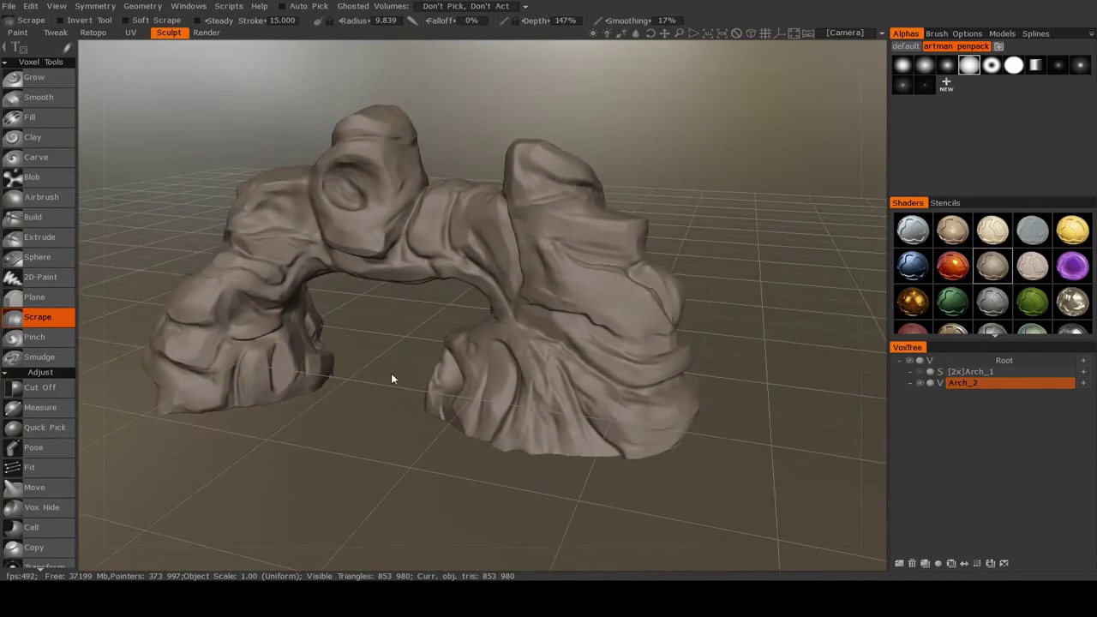
alt+right_drag(414, 372, 374, 380)
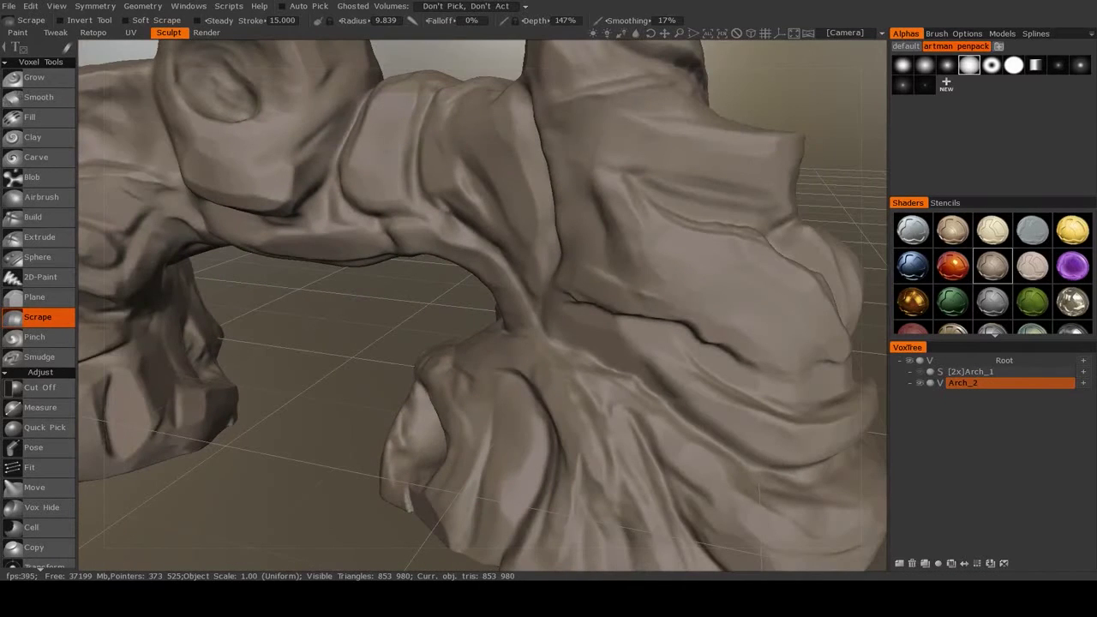
alt+drag(447, 318, 402, 352)
alt+right_drag(372, 386, 446, 402)
alt+middle_drag(446, 403, 298, 324)
Switch to the Build brush with the default alpha set and a brush radius of 4.401
click(61, 219)
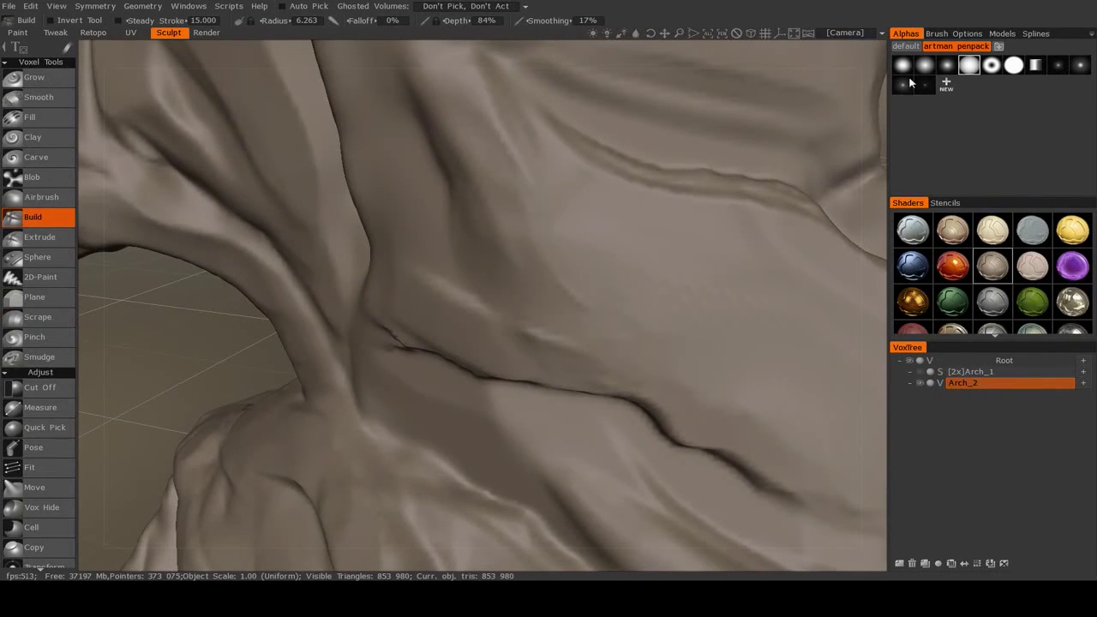
click(906, 47)
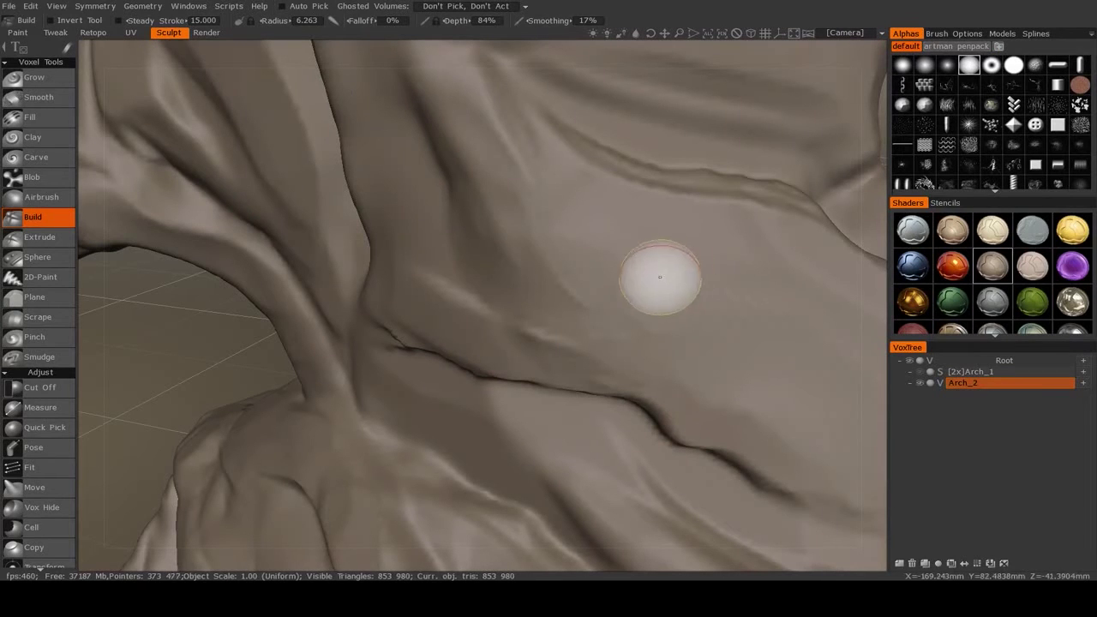
right_drag(656, 277, 630, 280)
Try Build strokes with the soft round alpha on the smooth face of the larger pillar and undo them
mouse_move(627, 300)
mouse_down()
mouse_move(697, 392)
mouse_move(686, 260)
mouse_move(710, 338)
mouse_up()
mouse_move(710, 339)
alt+mouse_down()
mouse_move(635, 309)
mouse_move(632, 341)
alt+mouse_up()
alt+right_drag(665, 305, 455, 299)
alt+drag(456, 299, 489, 317)
alt+right_drag(490, 316, 517, 294)
key(ctrl+z)
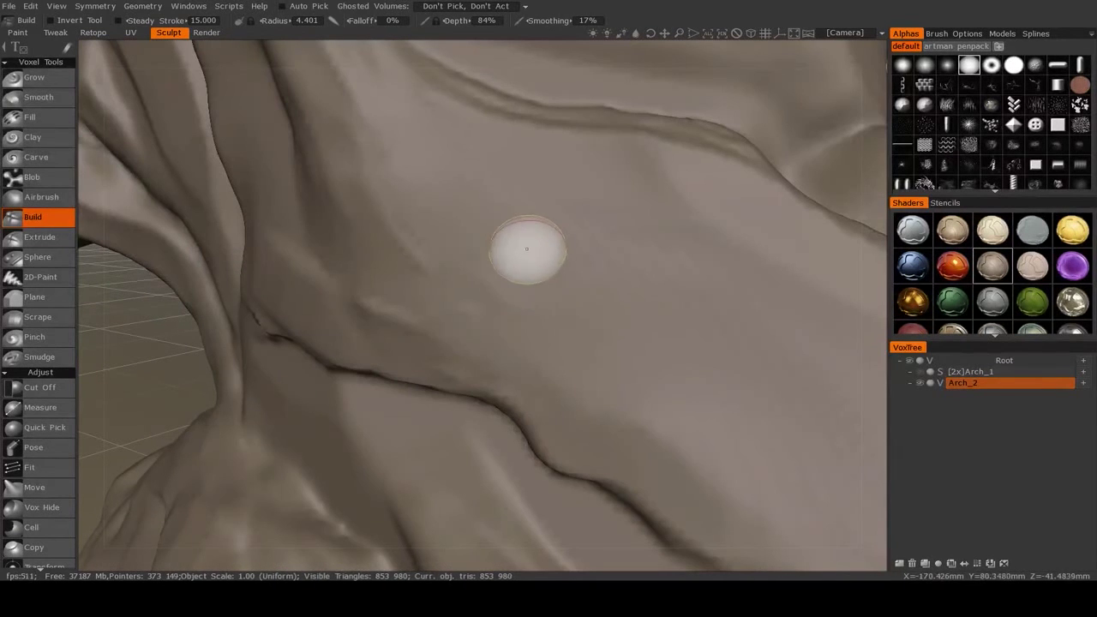
mouse_move(527, 249)
mouse_down()
mouse_move(558, 314)
mouse_move(580, 237)
mouse_move(588, 343)
mouse_move(644, 206)
mouse_move(697, 333)
mouse_move(737, 343)
mouse_up()
key(ctrl+z)
Choose the square alpha, test it with Build strokes on the larger pillar's smooth face and undo them
click(1035, 165)
alt+right_drag(686, 343, 632, 242)
alt+drag(713, 134, 559, 275)
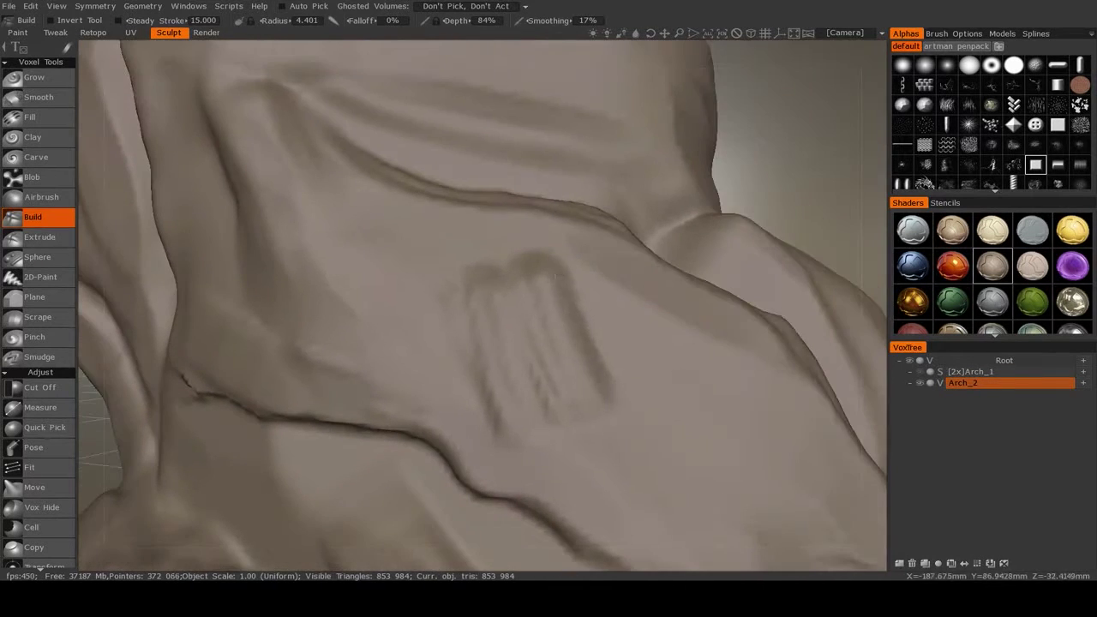
key(ctrl+z)
Double the voxel resolution of Arch_2 with the Res+ command
alt+right_drag(515, 361, 437, 377)
alt+drag(437, 377, 480, 360)
alt+middle_drag(481, 360, 622, 346)
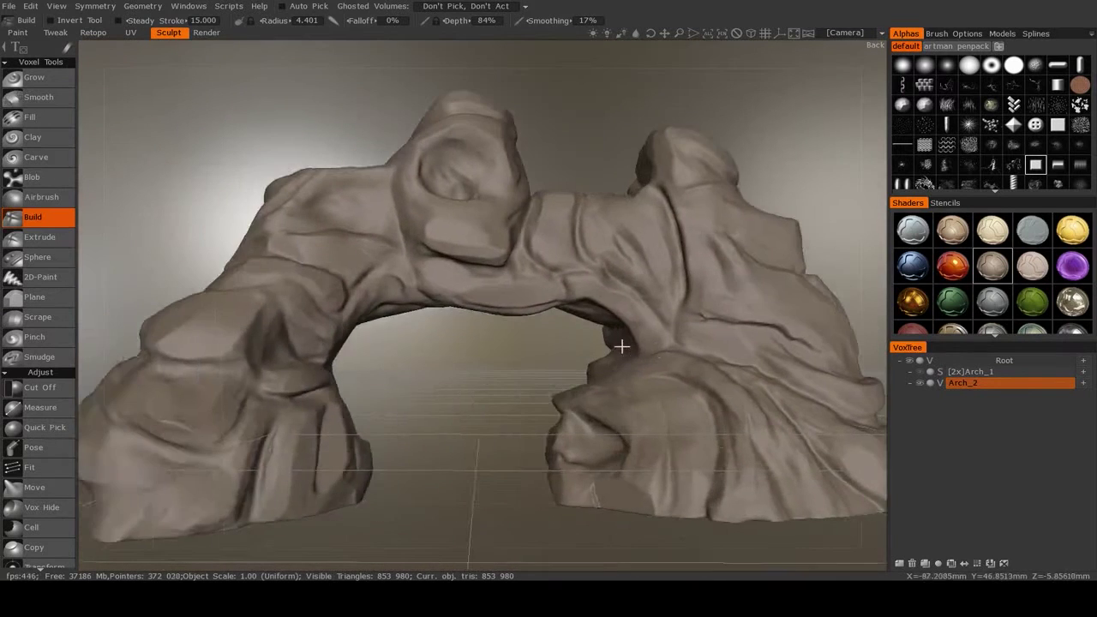
alt+right_drag(622, 346, 503, 359)
alt+drag(503, 358, 487, 360)
alt+right_drag(487, 360, 486, 342)
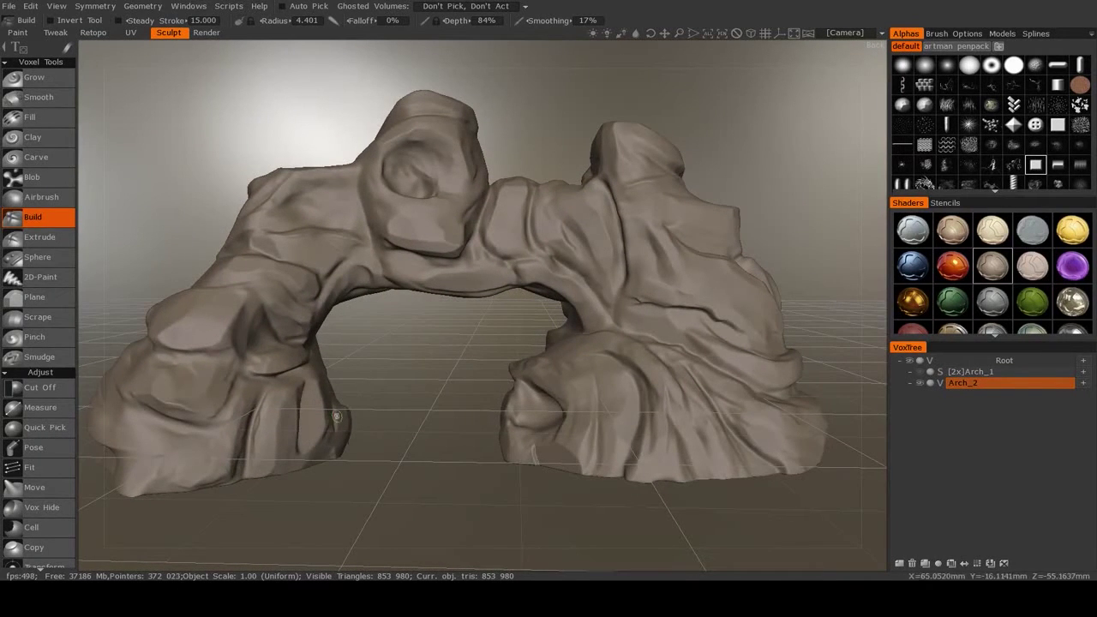
drag(43, 529, 58, 84)
drag(24, 444, 53, 205)
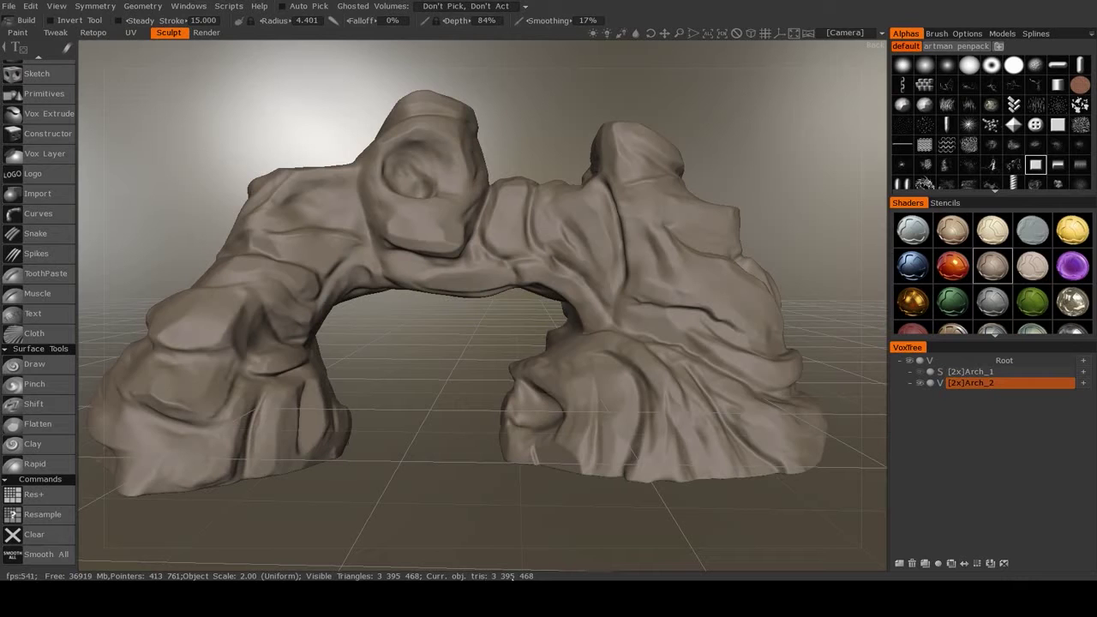
Try a Build stroke with the square alpha on the higher-resolution pillar face and undo it
middle_drag(499, 465, 371, 394)
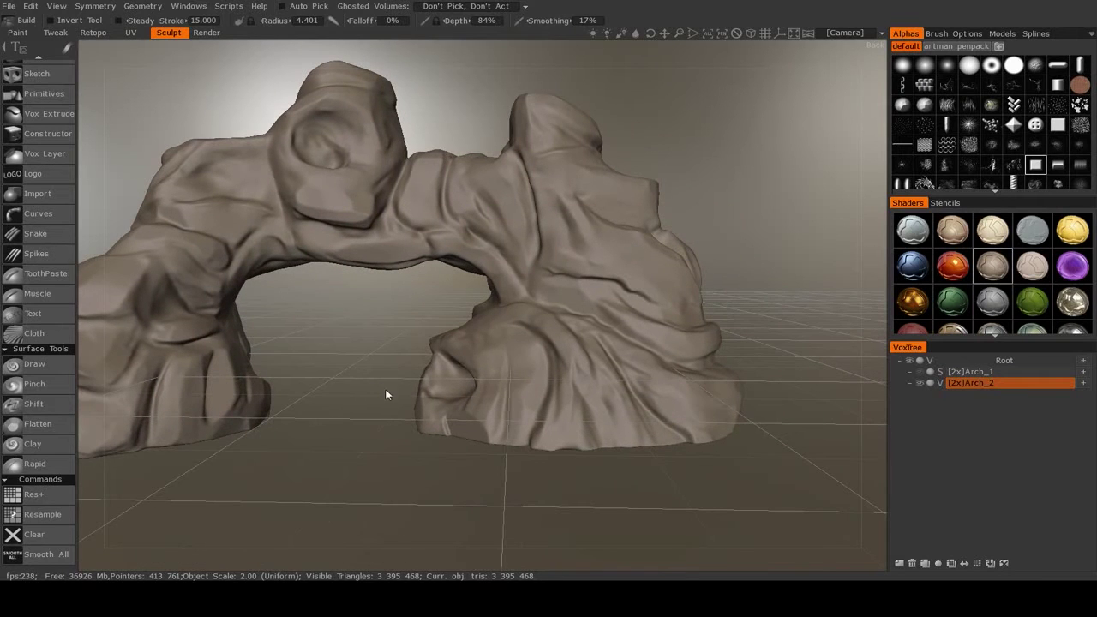
click(966, 384)
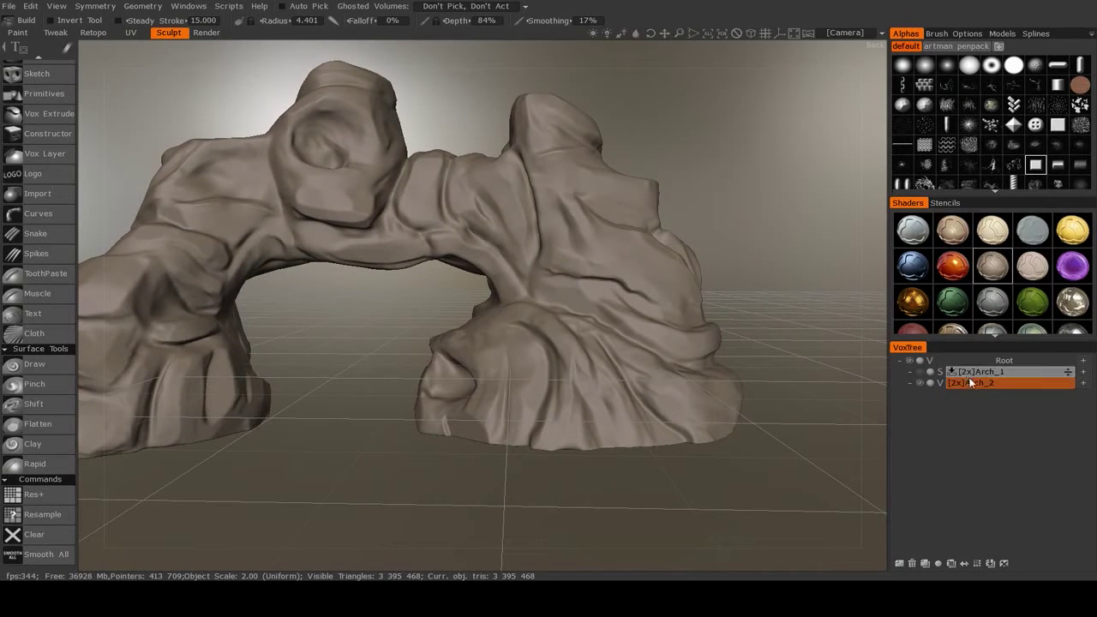
mouse_move(803, 431)
middle_down()
mouse_move(536, 409)
mouse_move(275, 408)
middle_up()
scroll(540, 416, up, 10)
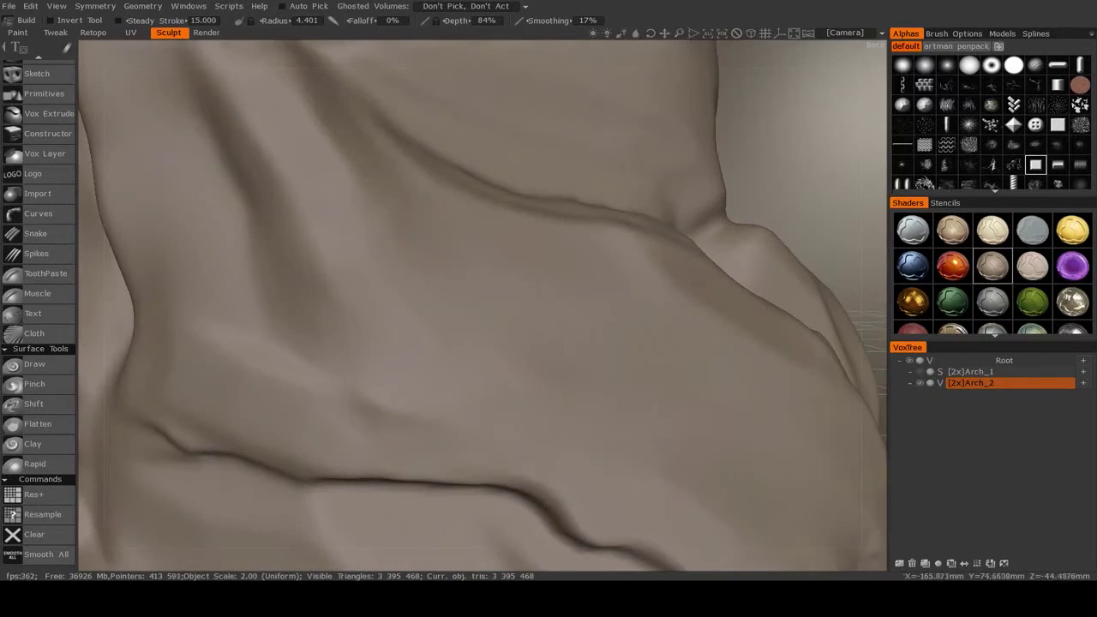
mouse_move(562, 347)
mouse_down()
mouse_move(595, 471)
mouse_move(608, 392)
mouse_move(669, 429)
mouse_up()
key(ctrl+z)
key(ctrl+z)
key(ctrl+z)
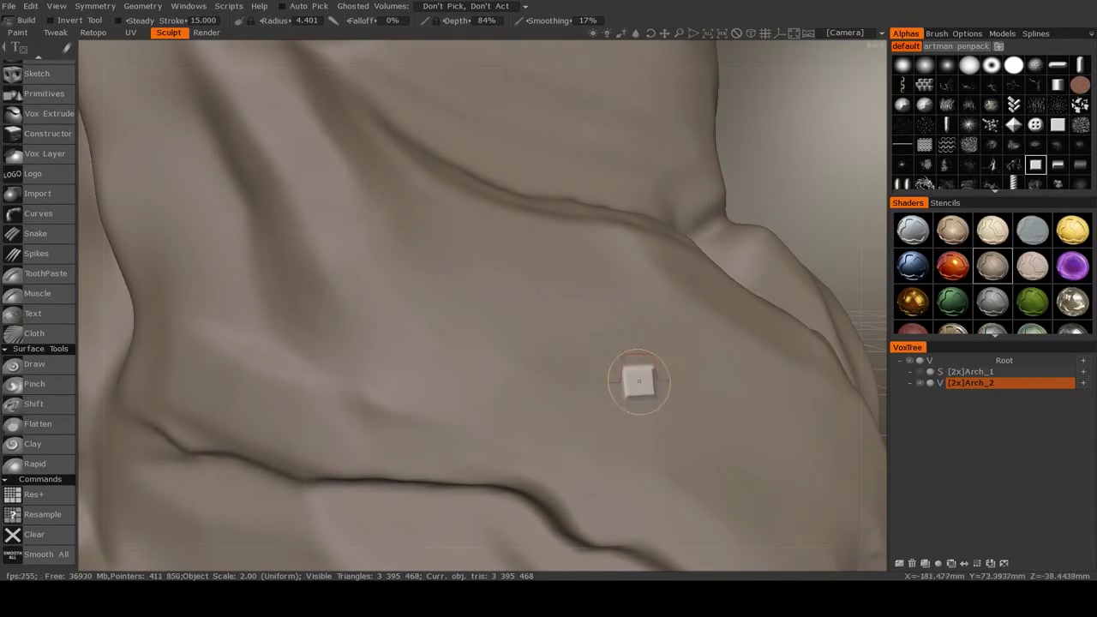
Undo the resolution doubling of Arch_2
scroll(632, 383, down, 10)
middle_drag(315, 406, 444, 386)
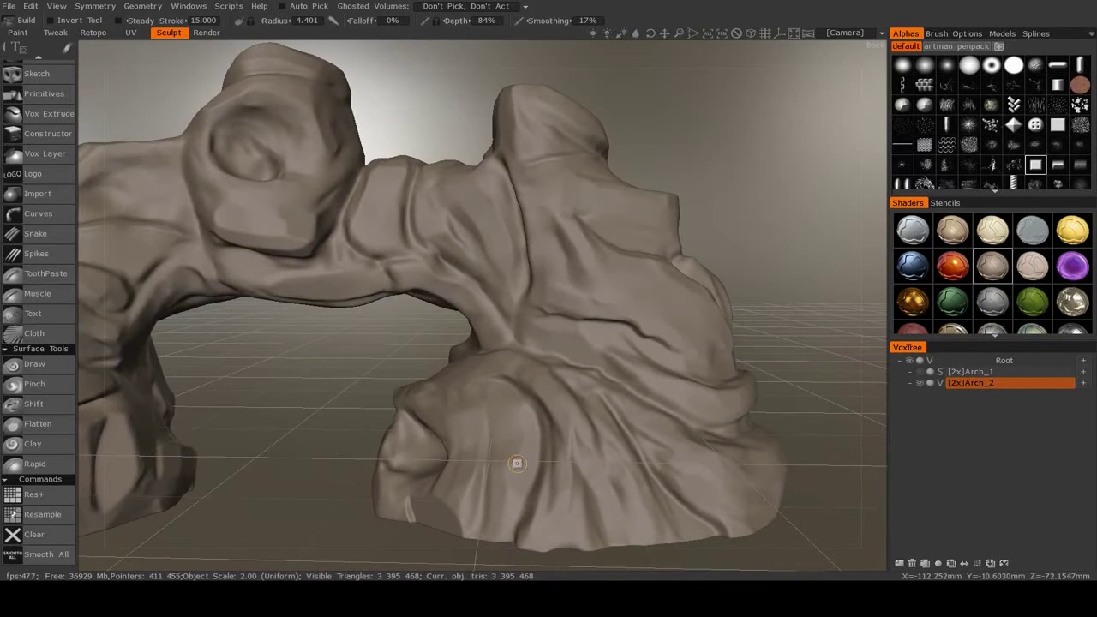
middle_drag(369, 391, 435, 374)
scroll(406, 342, up, 5)
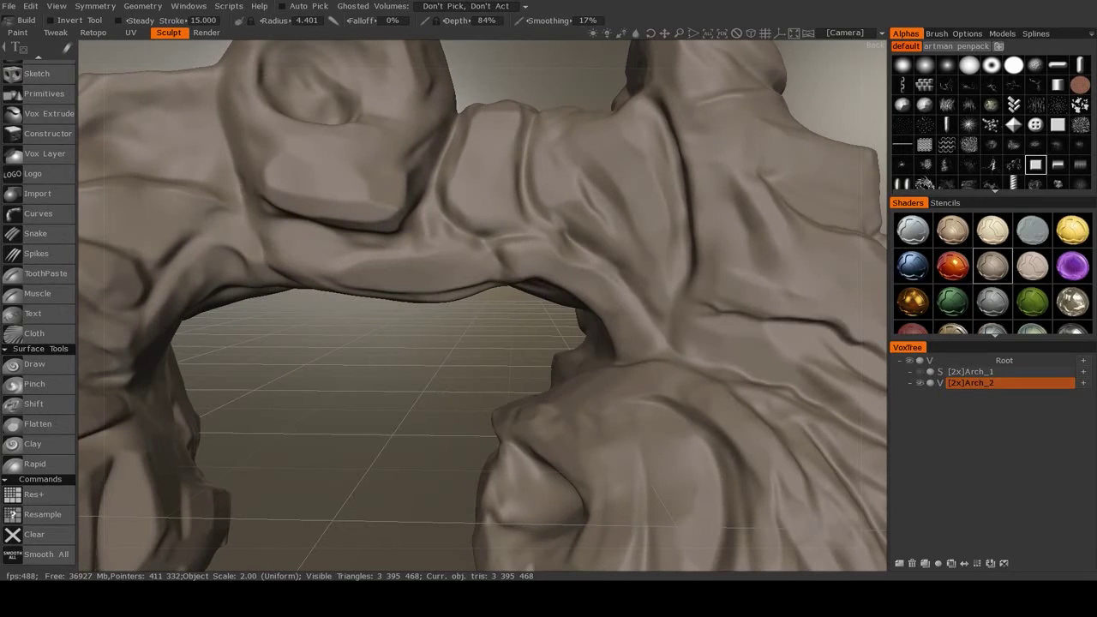
scroll(424, 379, down, 2)
middle_drag(424, 379, 457, 396)
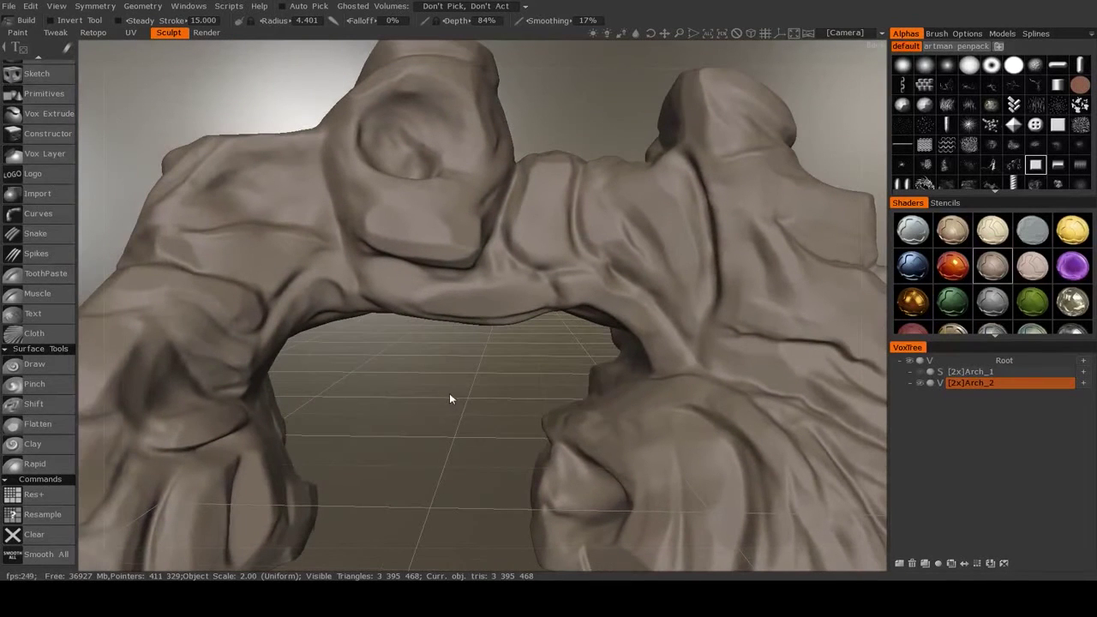
scroll(461, 392, down, 8)
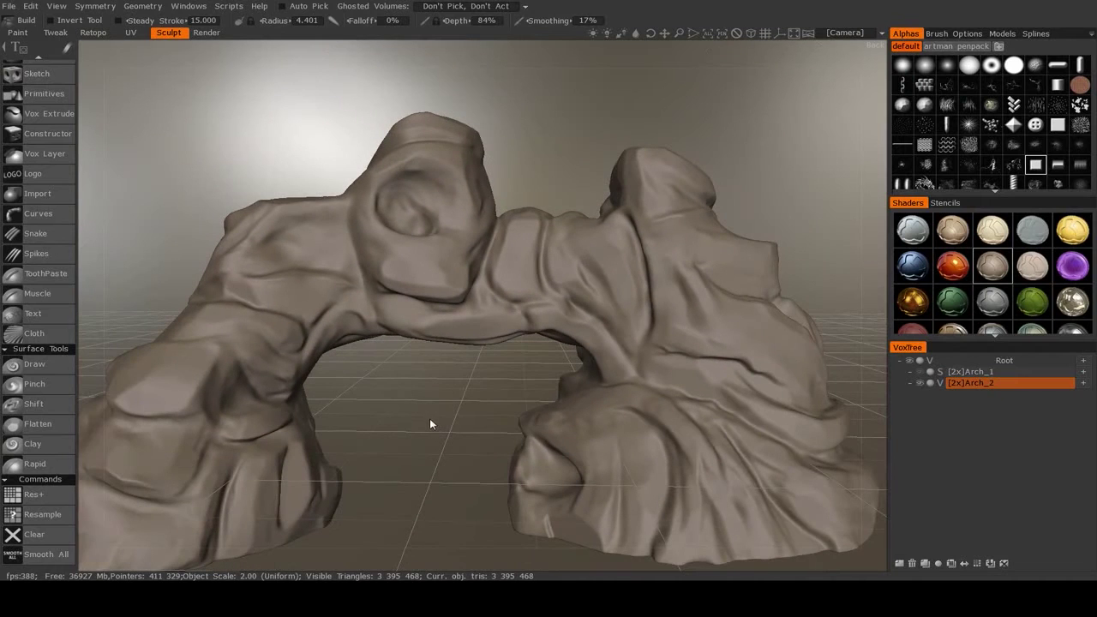
scroll(469, 398, up, 2)
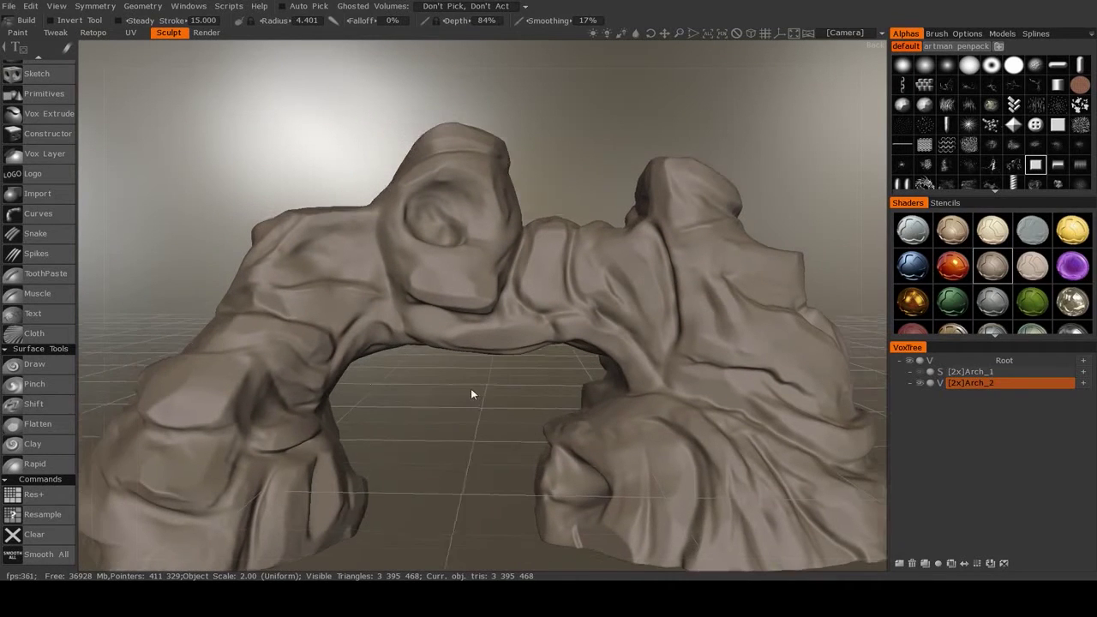
scroll(463, 369, up, 5)
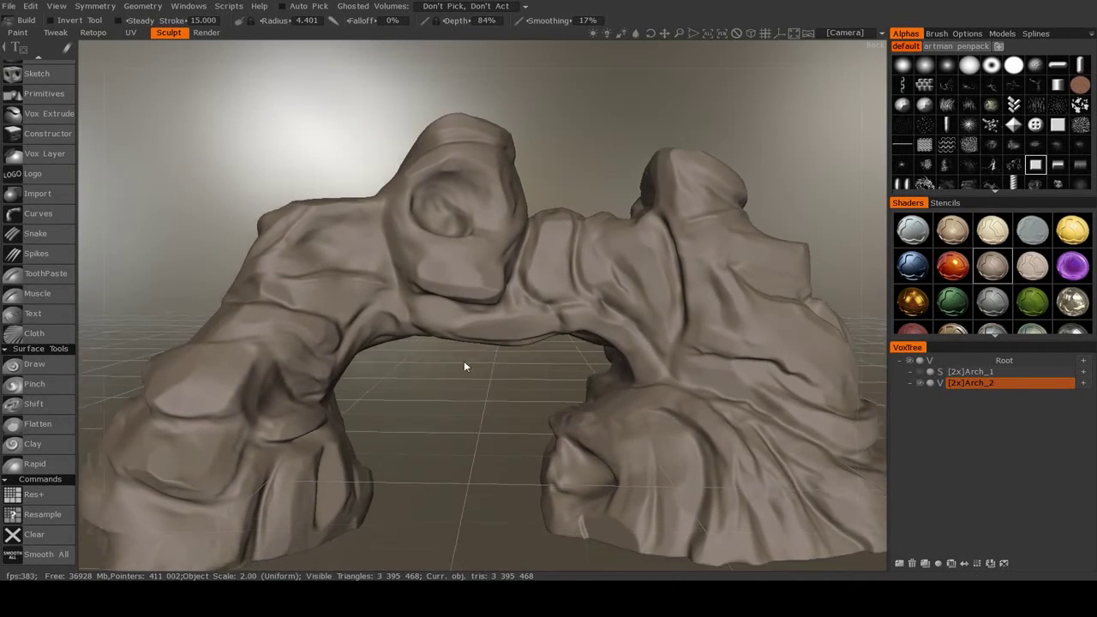
drag(461, 370, 443, 414)
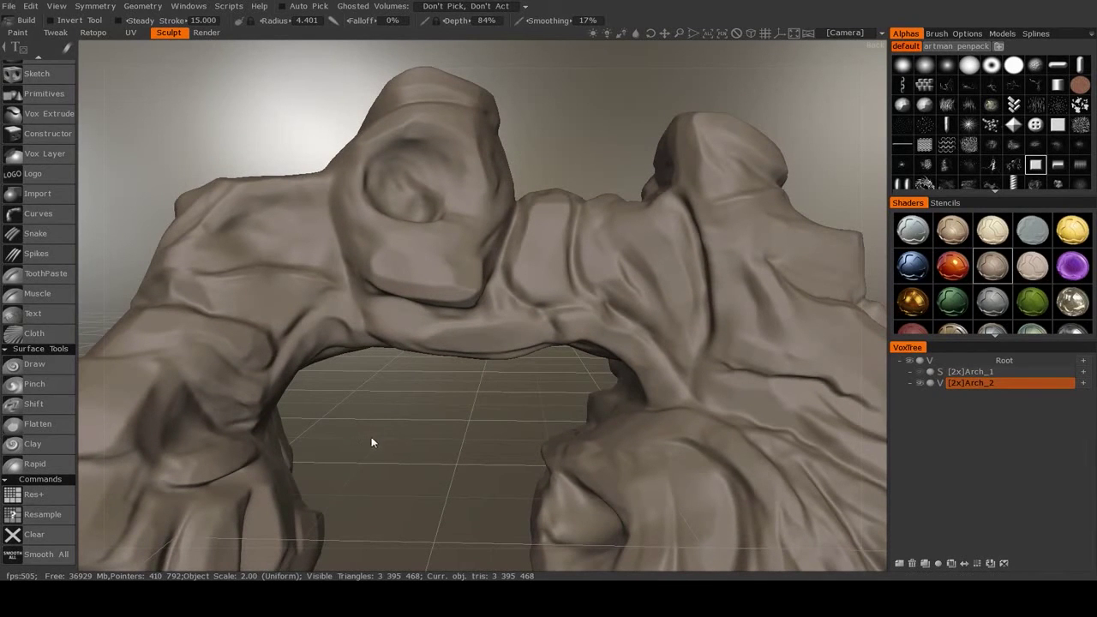
key(ctrl+z)
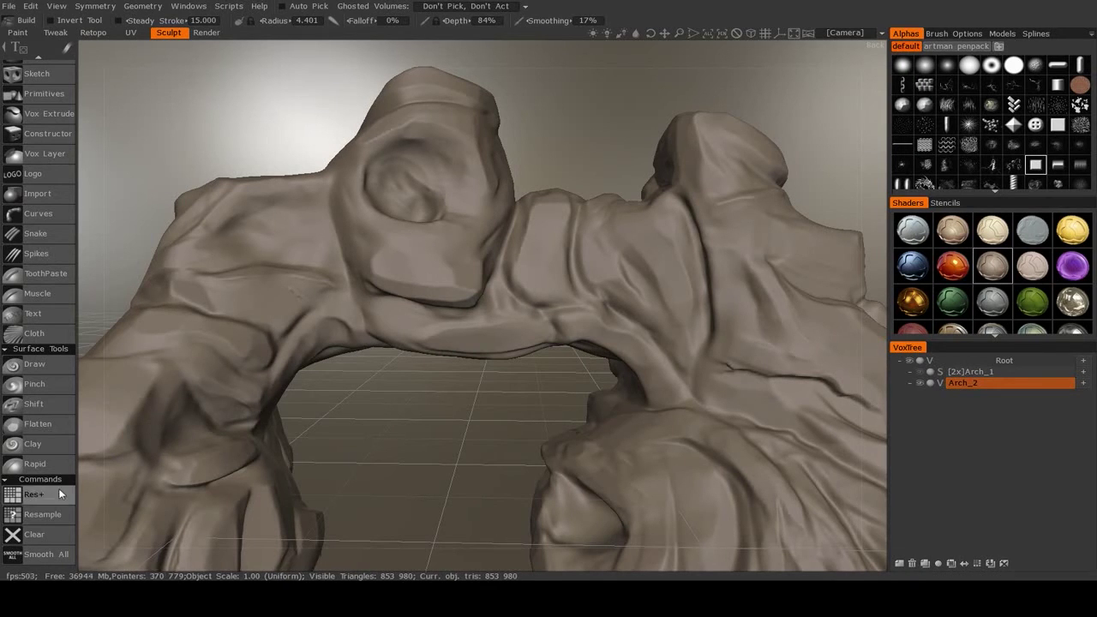
Resample Arch_2 to a required poly count of 3,000,000 with Good resampling quality
click(52, 515)
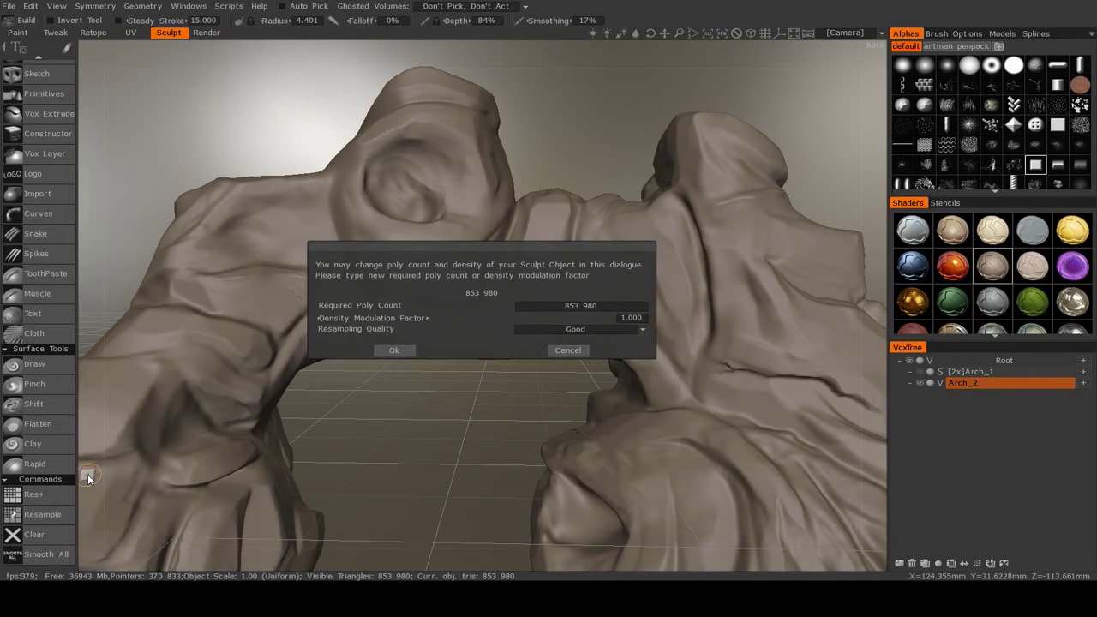
click(573, 306)
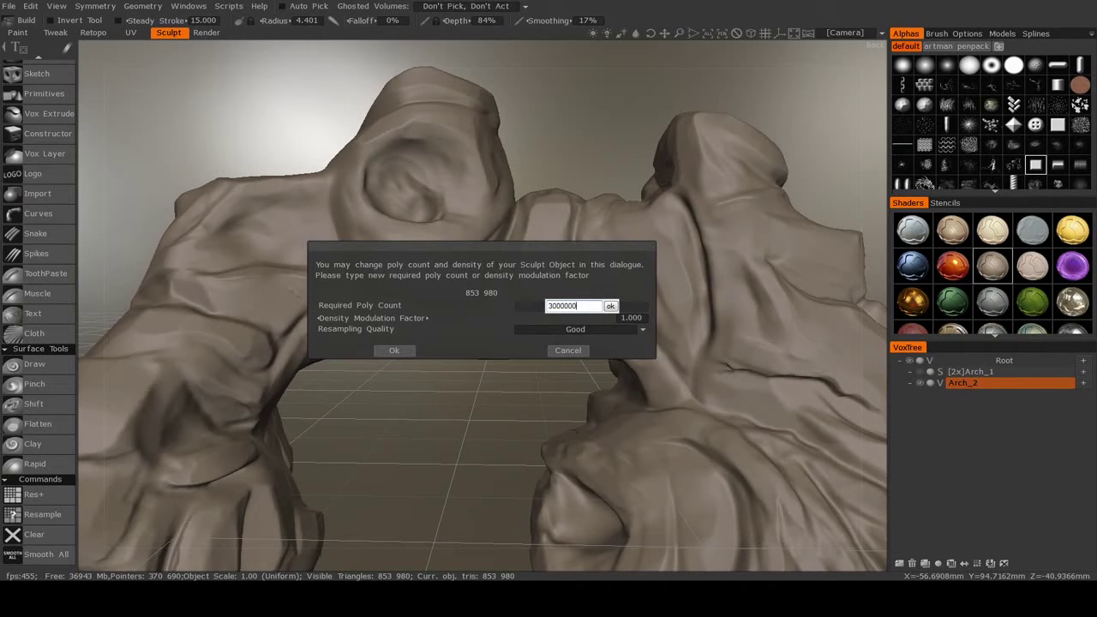
click(610, 306)
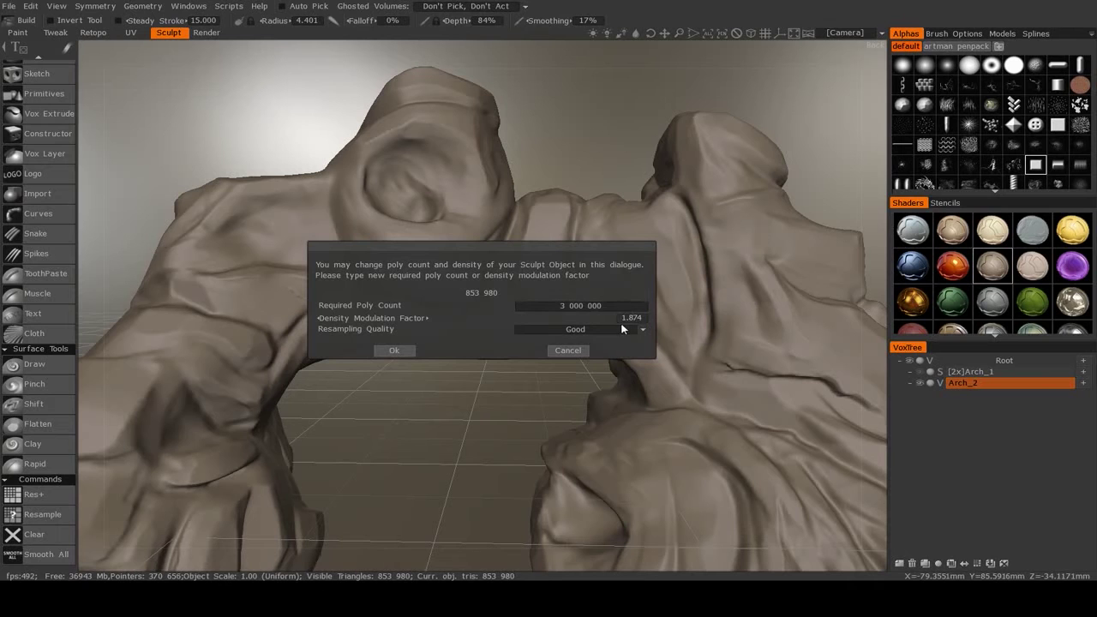
click(397, 351)
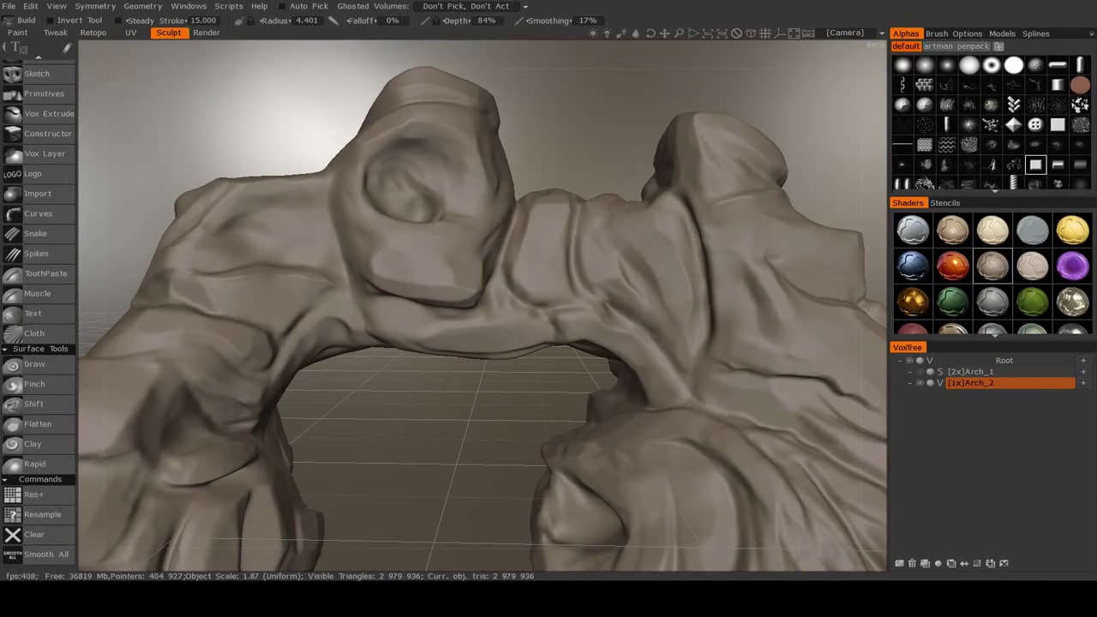
Examine the resampled arch as a whole and close up around the span and larger pillar
middle_drag(512, 516, 413, 429)
scroll(392, 418, down, 4)
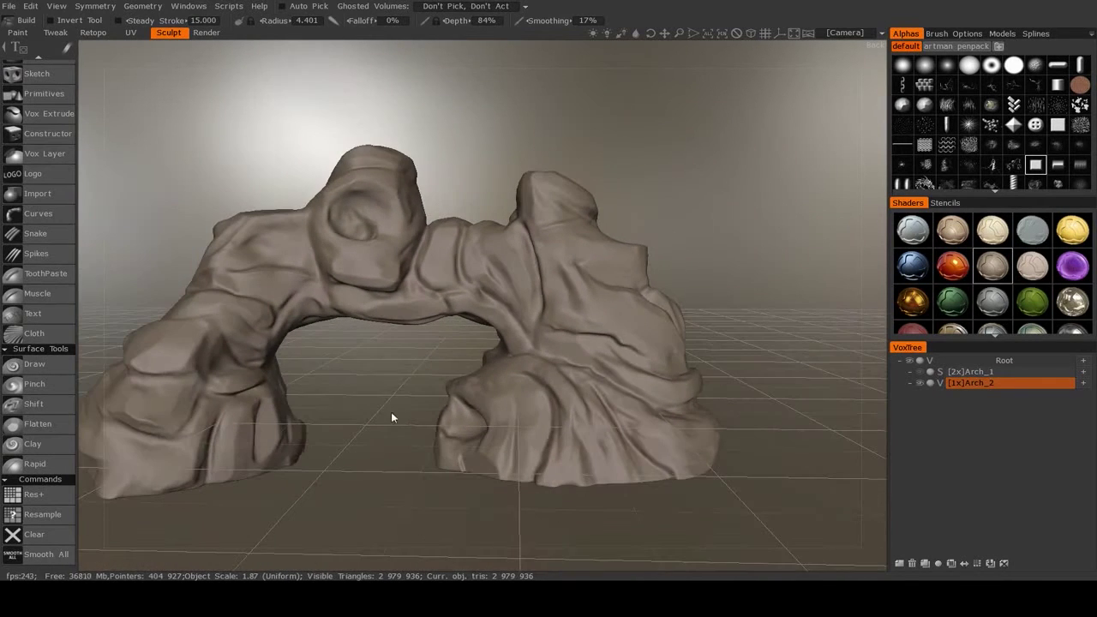
drag(422, 395, 374, 393)
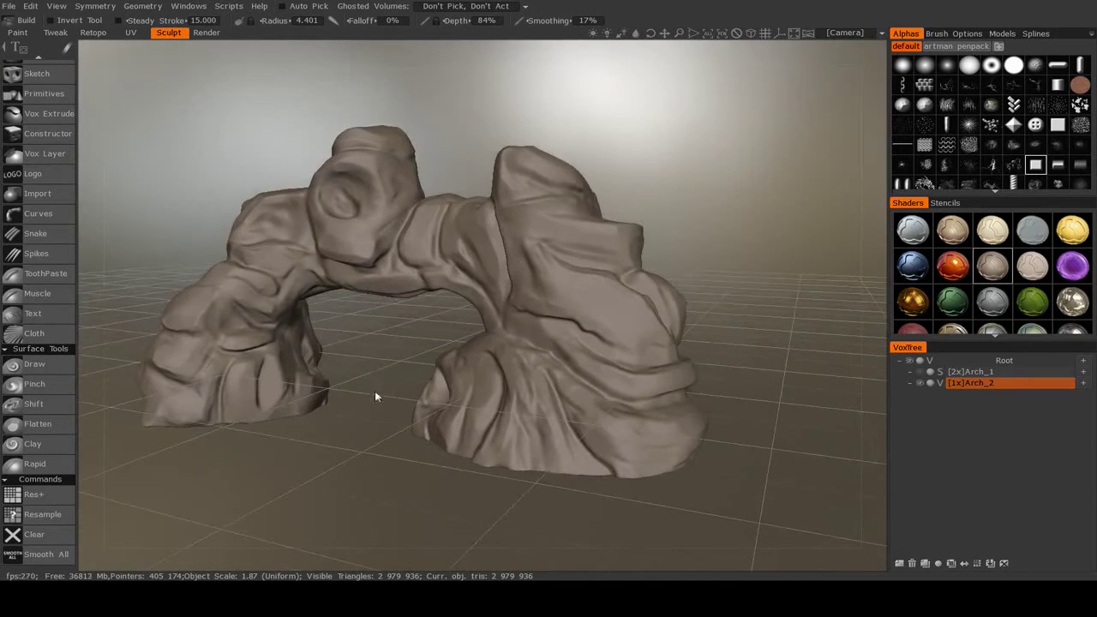
scroll(400, 393, up, 8)
scroll(406, 420, down, 6)
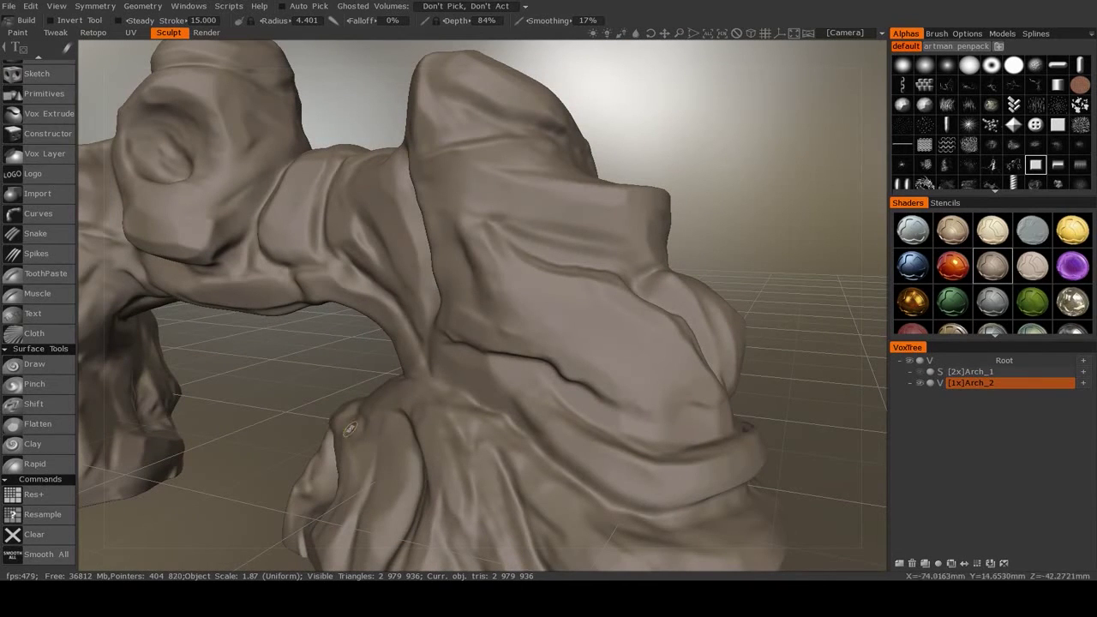
middle_drag(350, 428, 383, 448)
scroll(386, 422, up, 3)
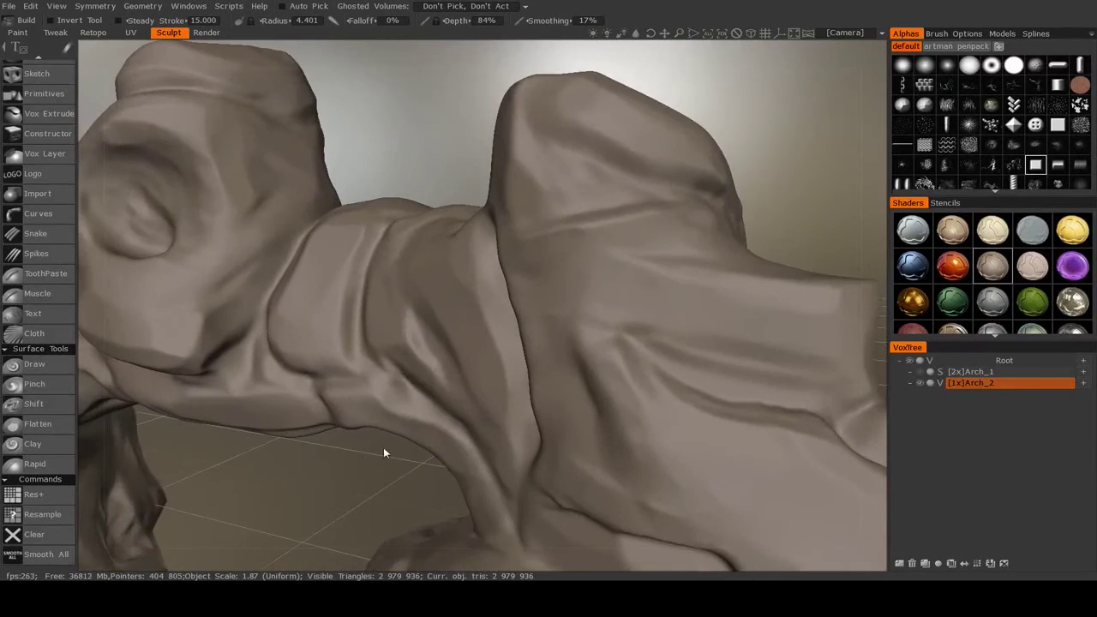
Look over the resampled Arch_2 from several angles and distances, covering both pillars, the span and the hollowed boulder
drag(384, 448, 401, 440)
scroll(429, 424, down, 3)
mouse_move(456, 408)
mouse_down()
mouse_move(575, 375)
mouse_move(441, 301)
mouse_up()
middle_drag(551, 326, 533, 392)
scroll(506, 386, down, 3)
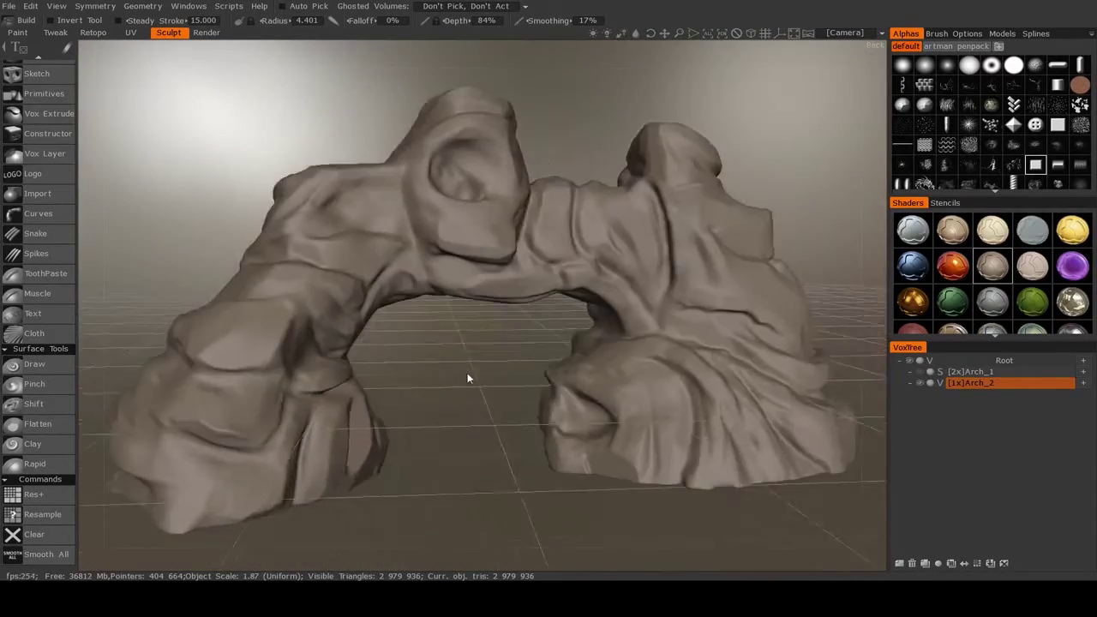
middle_drag(468, 377, 382, 367)
scroll(403, 373, up, 3)
middle_drag(450, 384, 505, 436)
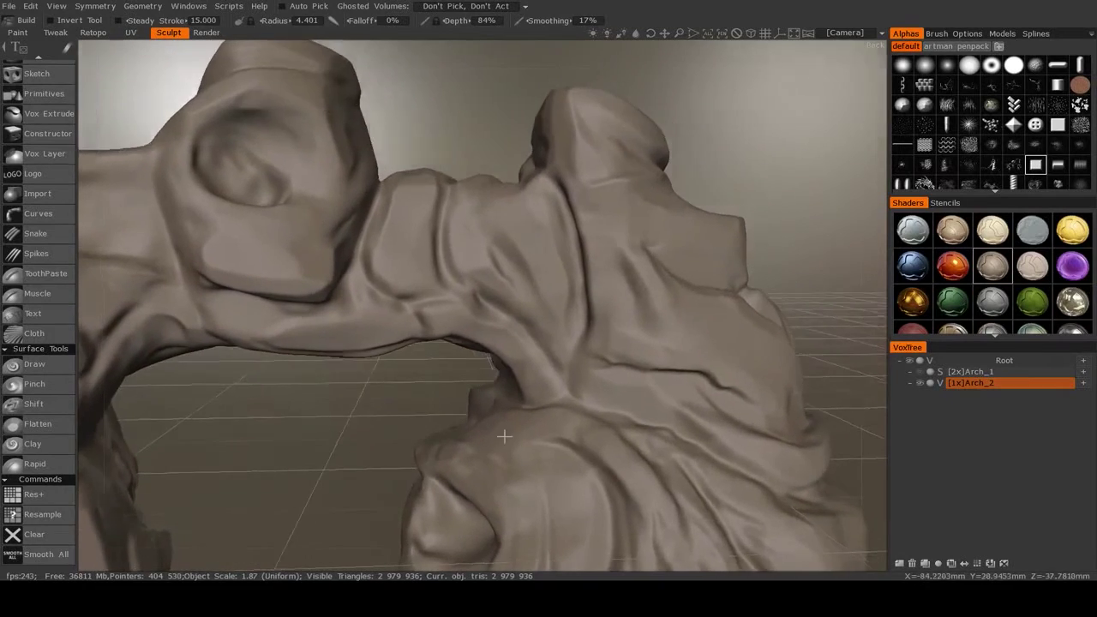
alt+drag(505, 437, 488, 428)
middle_drag(356, 386, 550, 332)
right_drag(549, 332, 501, 339)
middle_drag(498, 343, 466, 382)
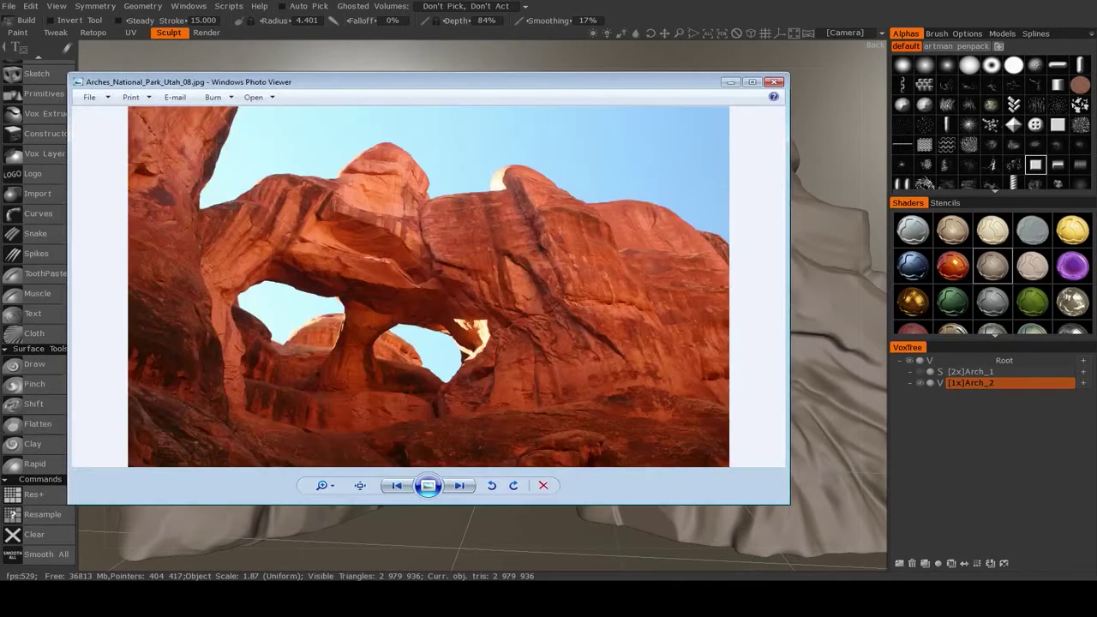
In Windows Photo Viewer, study the fractures and ledges of Arches_National_Park_Utah_08.jpg at actual size, and minimize the photo
click(360, 486)
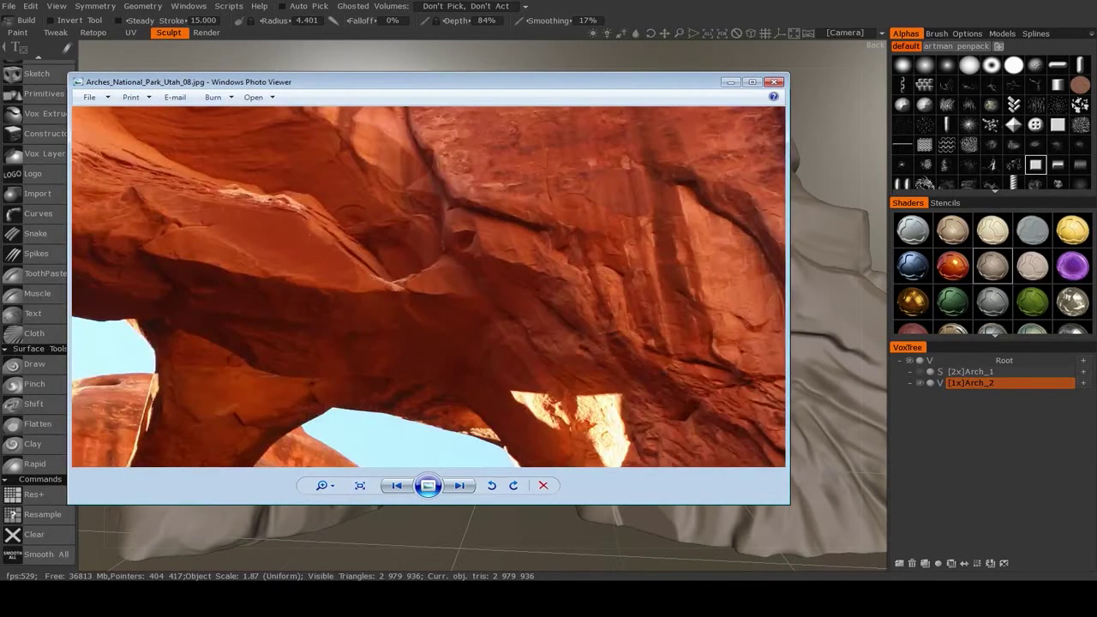
drag(463, 257, 426, 333)
drag(171, 232, 488, 197)
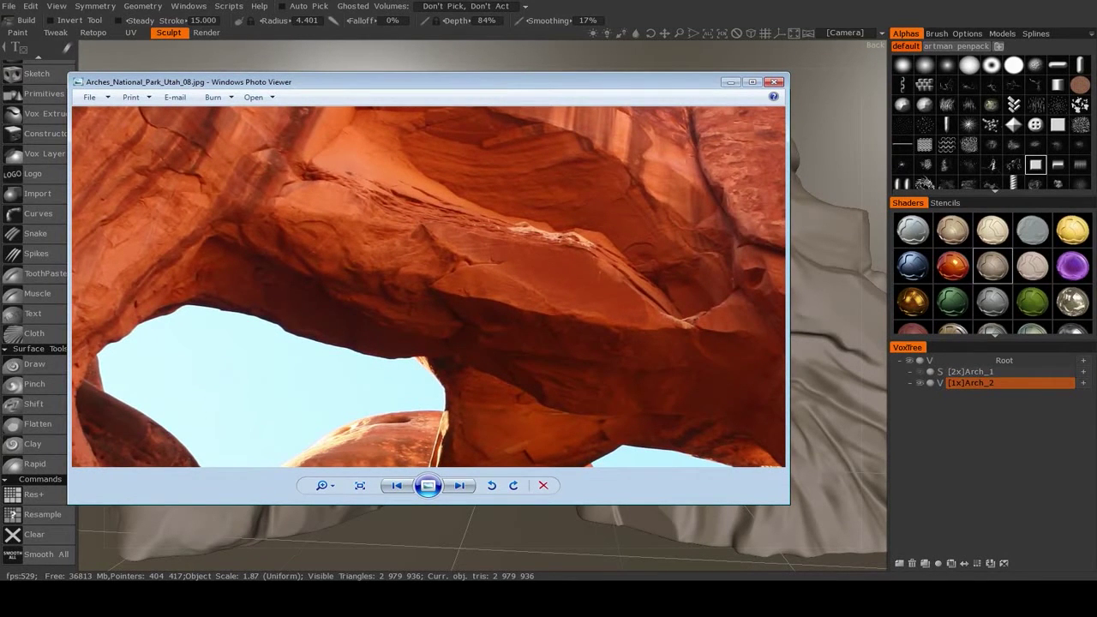
drag(548, 279, 240, 187)
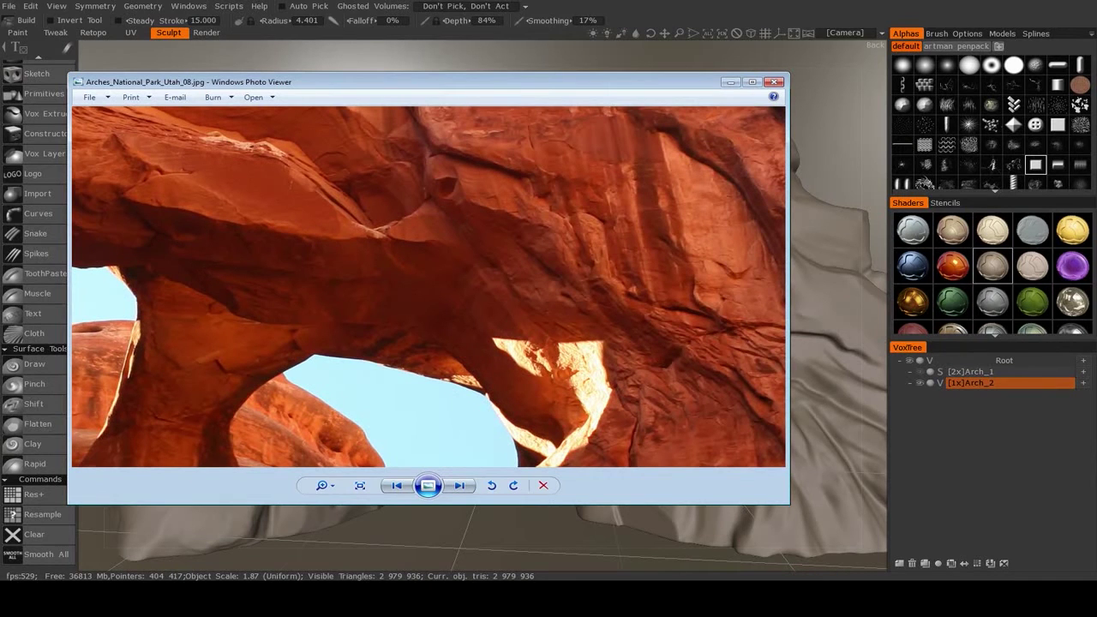
drag(549, 343, 305, 127)
drag(514, 219, 356, 457)
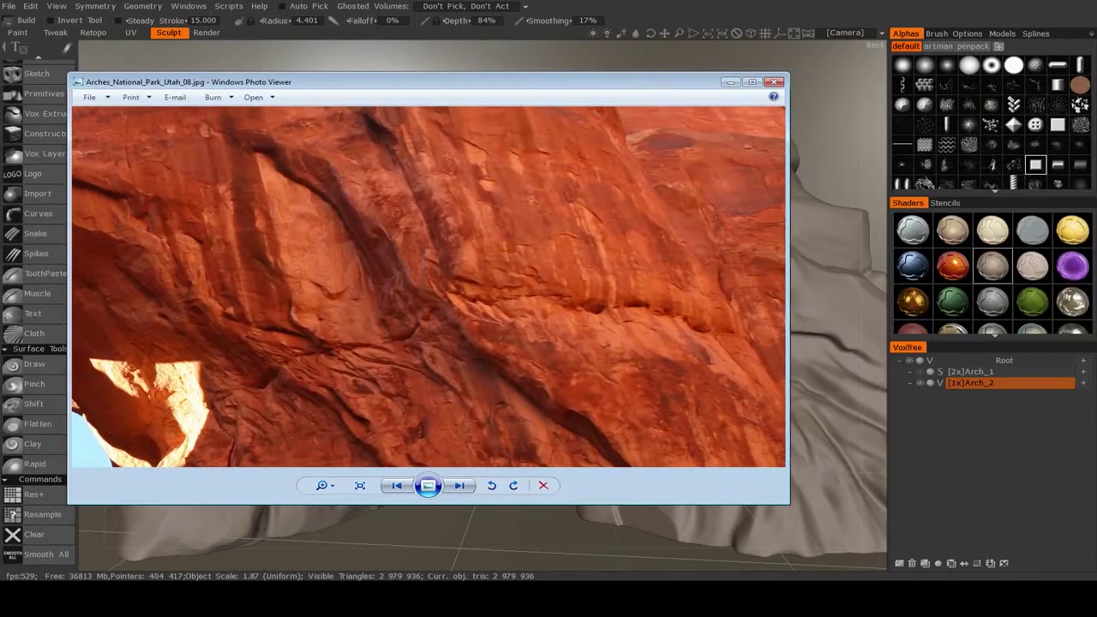
drag(368, 232, 487, 343)
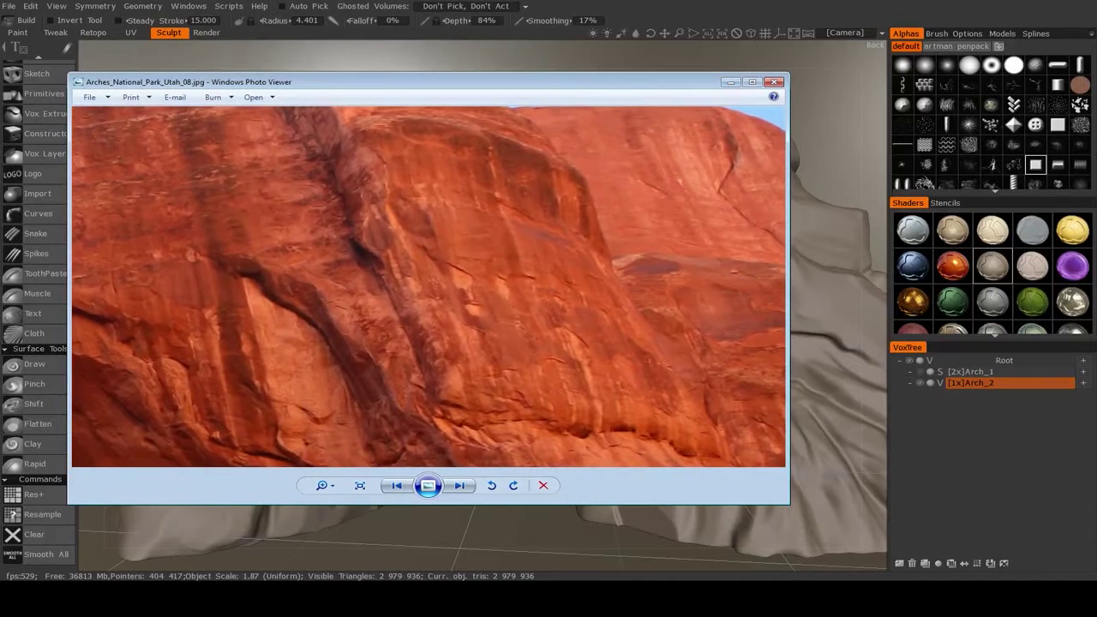
click(730, 82)
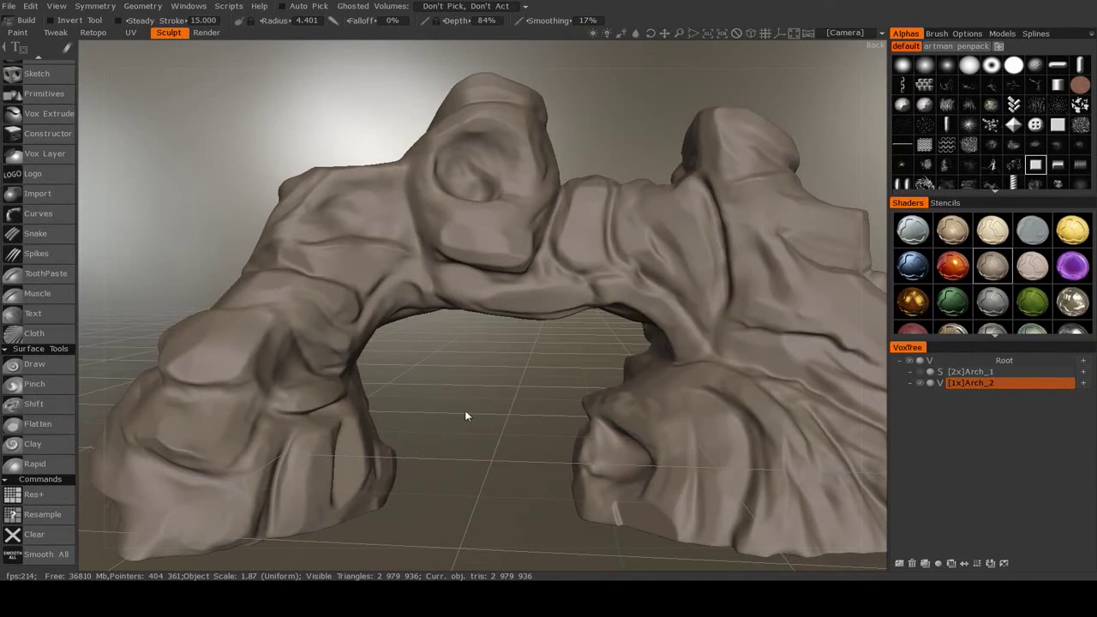
Select the Plane tool, define its plane on the block in the middle of the span, and set the brush radius to 5.836
middle_drag(465, 416, 460, 375)
right_drag(461, 375, 475, 421)
drag(475, 421, 512, 420)
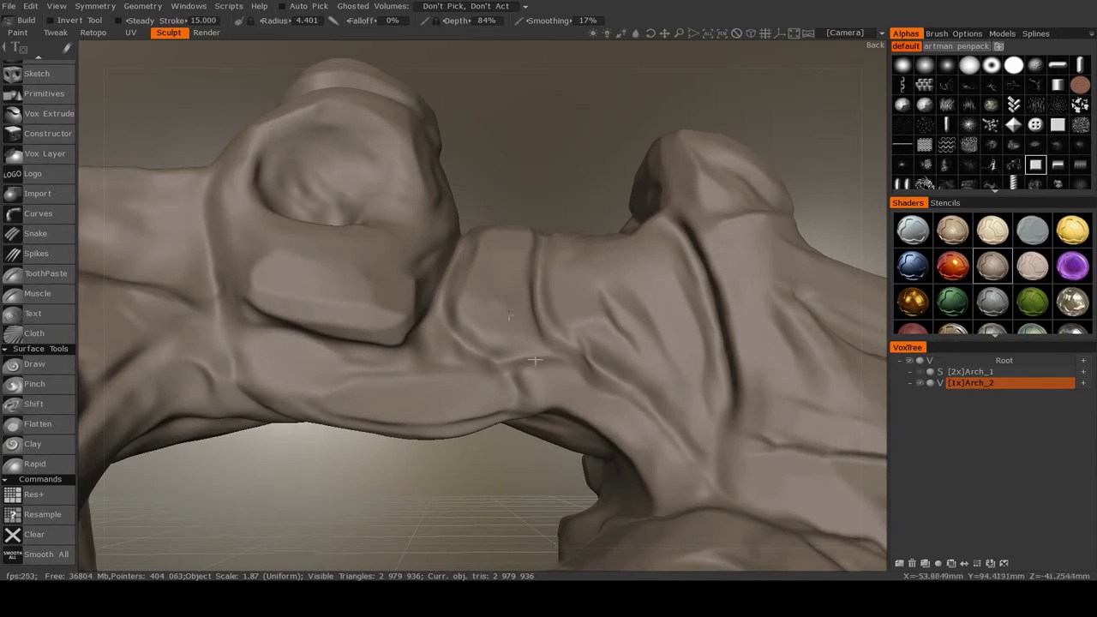
scroll(525, 321, up, 3)
alt+middle_drag(504, 400, 530, 426)
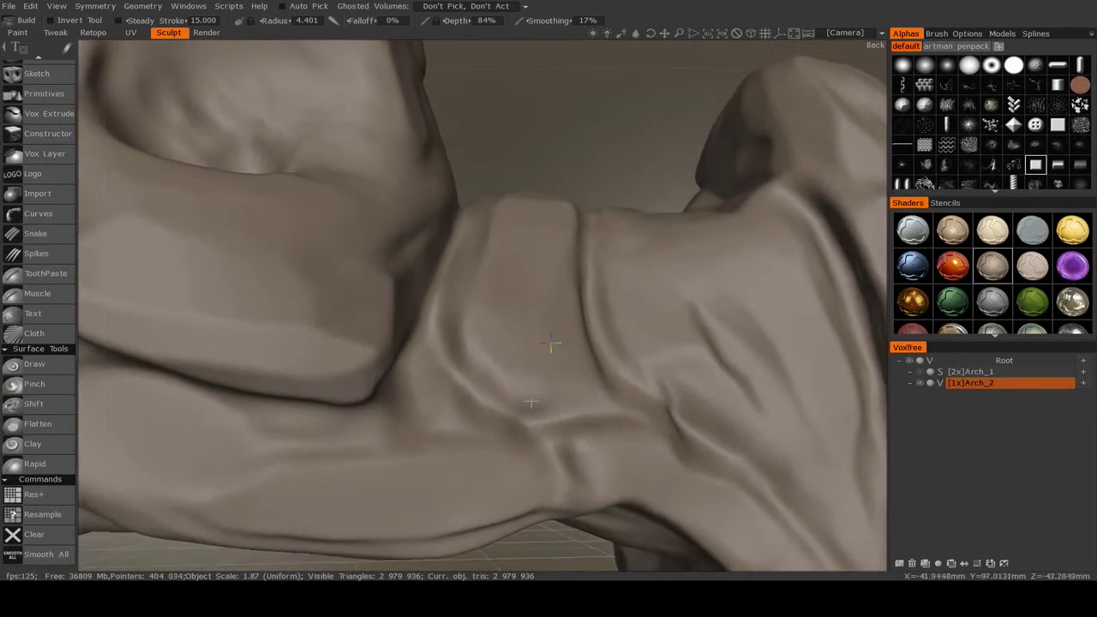
alt+drag(529, 426, 493, 426)
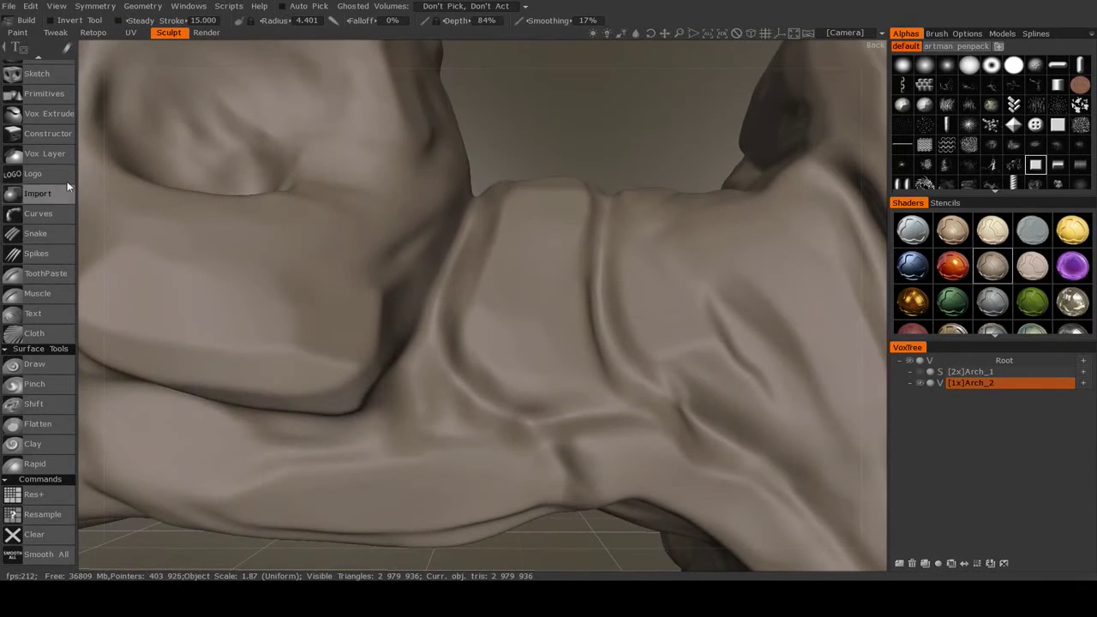
scroll(41, 460, up, 10)
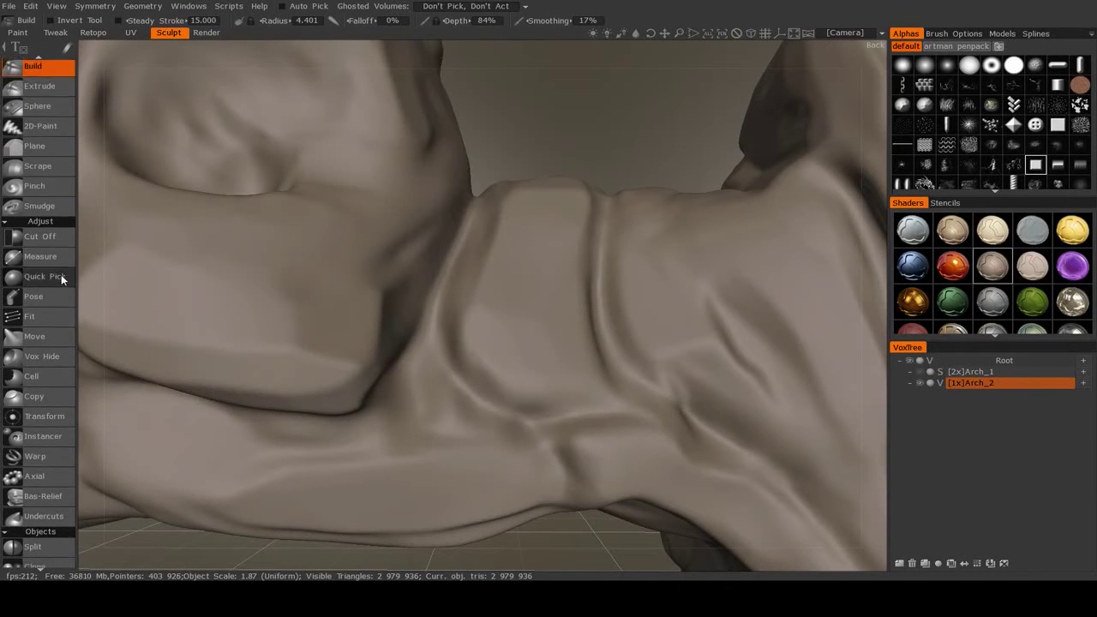
scroll(56, 265, up, 2)
click(41, 200)
mouse_move(566, 350)
alt+mouse_down()
mouse_move(548, 297)
mouse_move(532, 310)
alt+mouse_up()
right_click(531, 311)
right_click(537, 303)
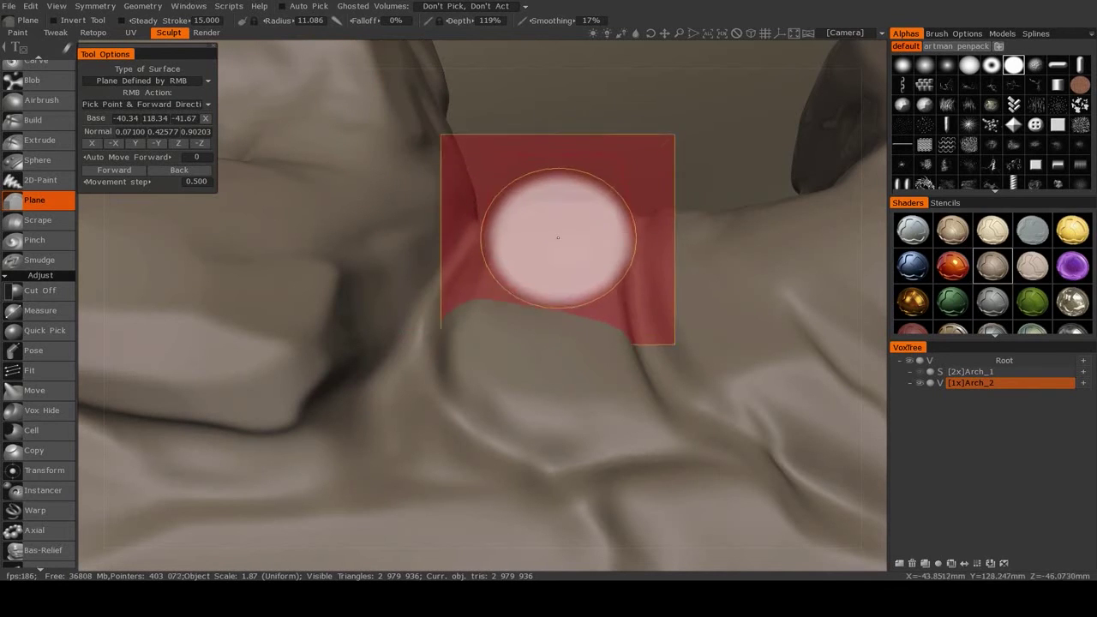
mouse_move(544, 276)
mouse_down()
mouse_move(531, 291)
mouse_move(554, 280)
mouse_move(546, 292)
mouse_move(544, 268)
mouse_up()
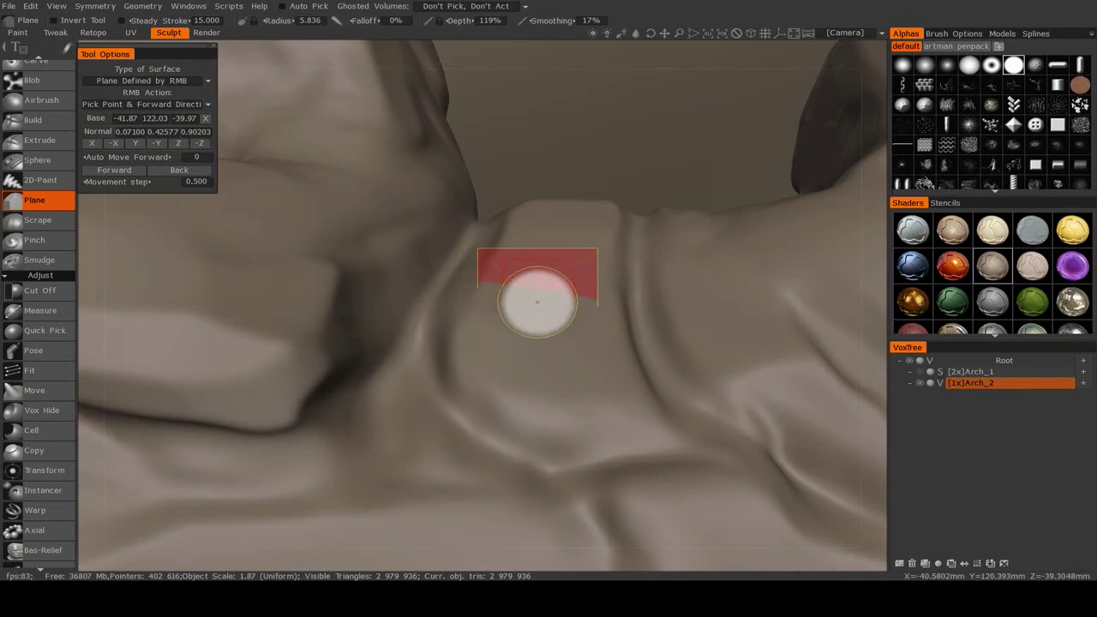
Carve a small flat chip into the lower edge of the span's middle block with the Plane tool, undoing the first attempt
alt+drag(542, 315, 552, 324)
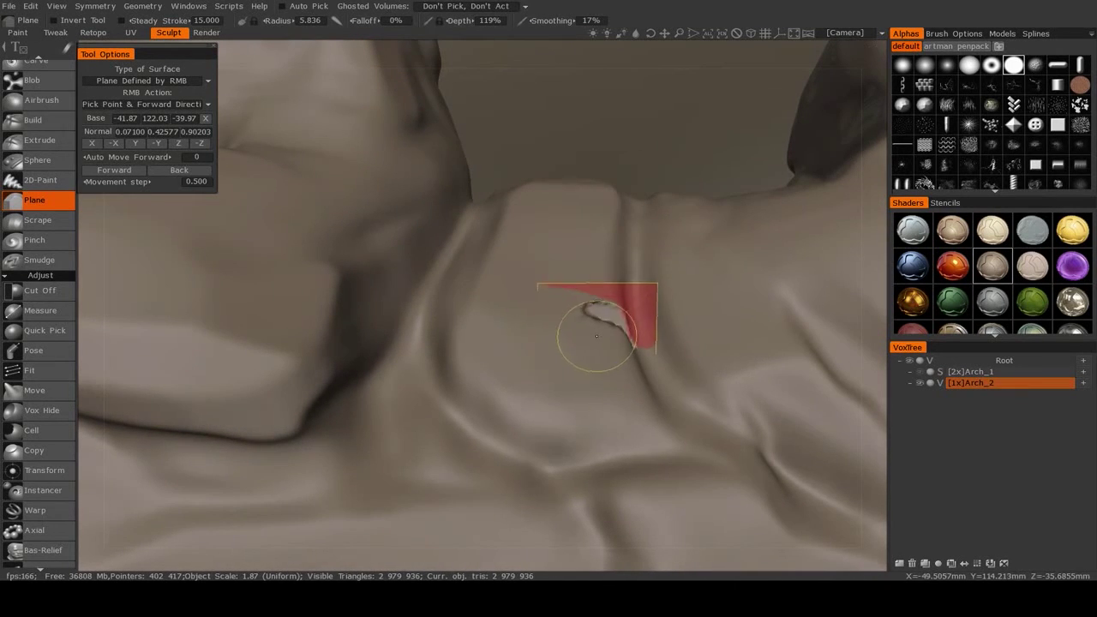
alt+drag(644, 283, 641, 319)
key(ctrl+z)
alt+drag(577, 356, 624, 315)
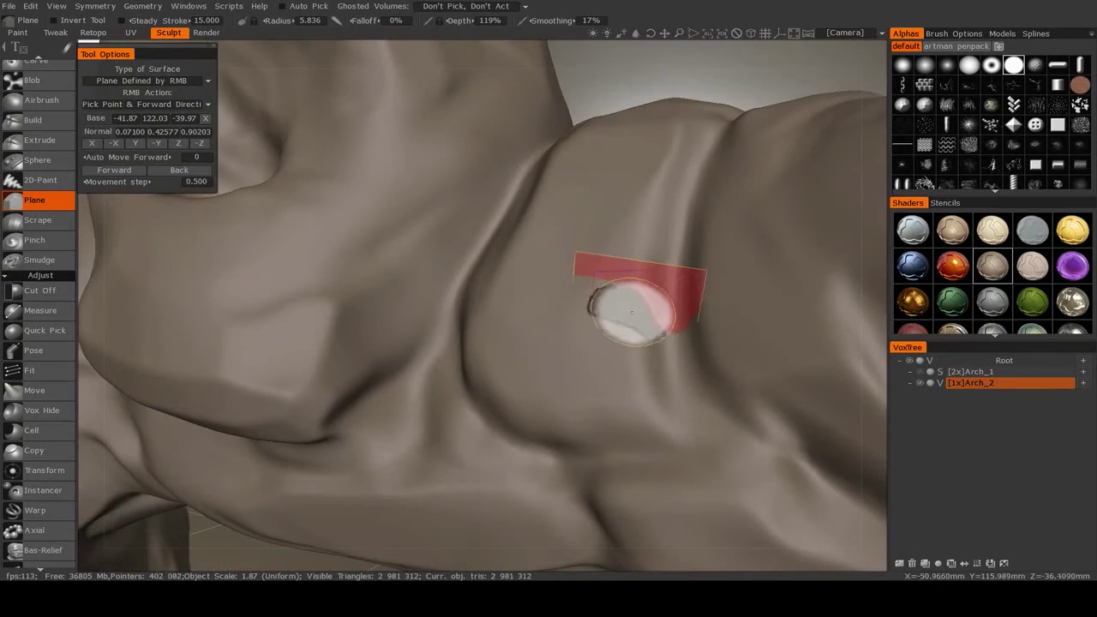
mouse_move(577, 355)
alt+mouse_down()
mouse_move(633, 301)
mouse_move(569, 321)
mouse_move(517, 357)
mouse_move(581, 351)
alt+mouse_up()
Define a new plane on the ridge where the span descends to the larger pillar and cut a flat chip there
alt+right_drag(580, 350, 567, 323)
alt+middle_drag(567, 323, 495, 323)
alt+right_drag(494, 324, 581, 363)
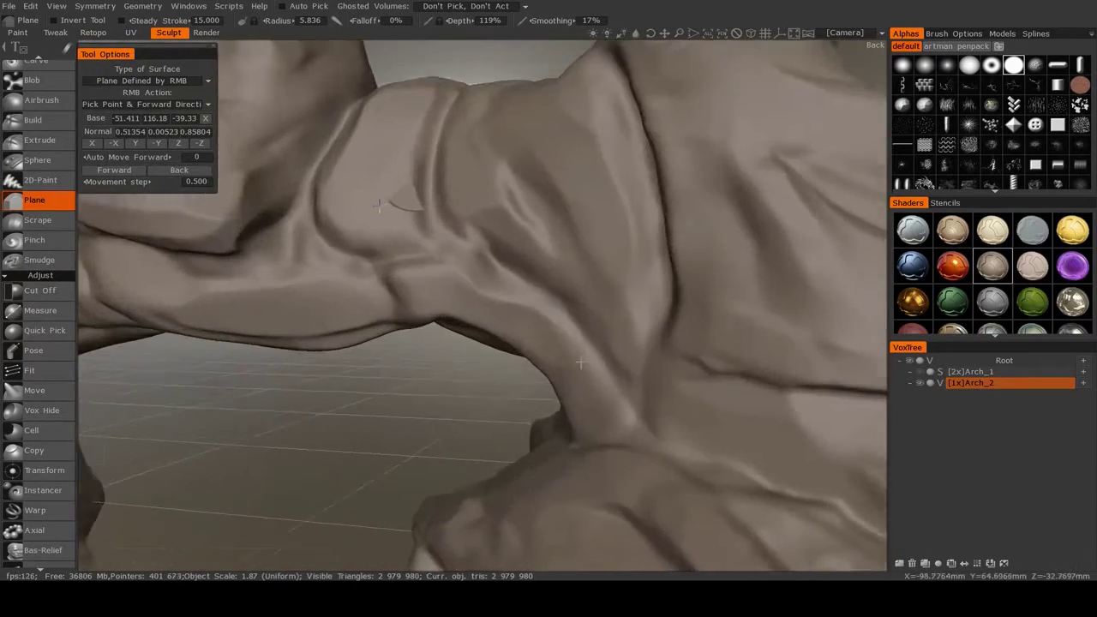
alt+drag(580, 363, 542, 371)
alt+right_drag(542, 371, 590, 388)
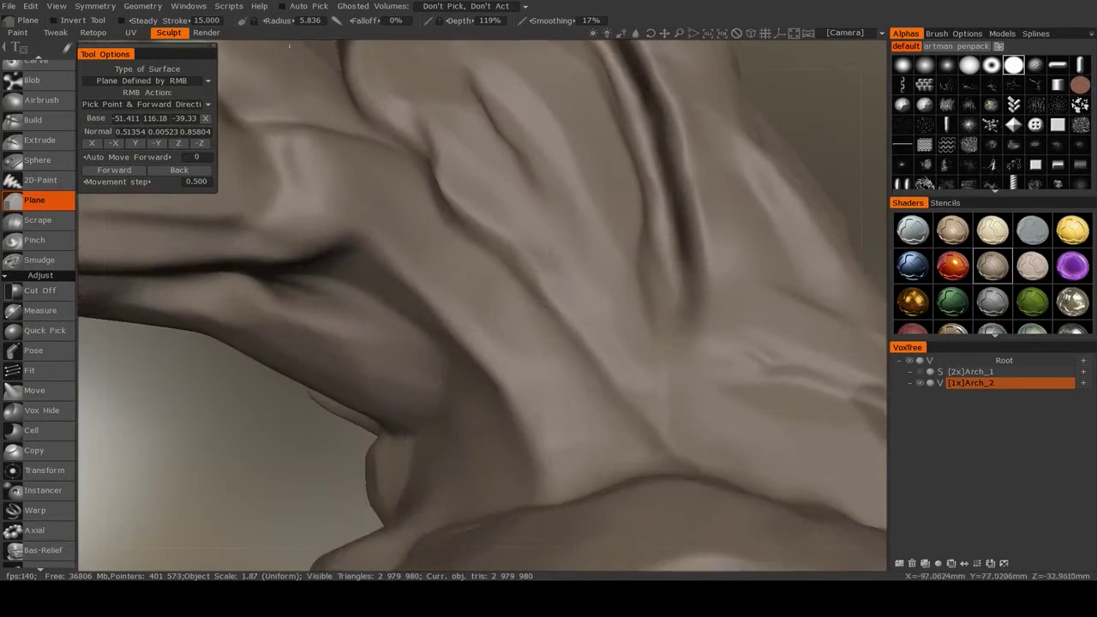
alt+drag(589, 387, 600, 360)
mouse_move(528, 281)
alt+mouse_down()
mouse_move(619, 228)
mouse_move(566, 329)
mouse_move(510, 300)
alt+mouse_up()
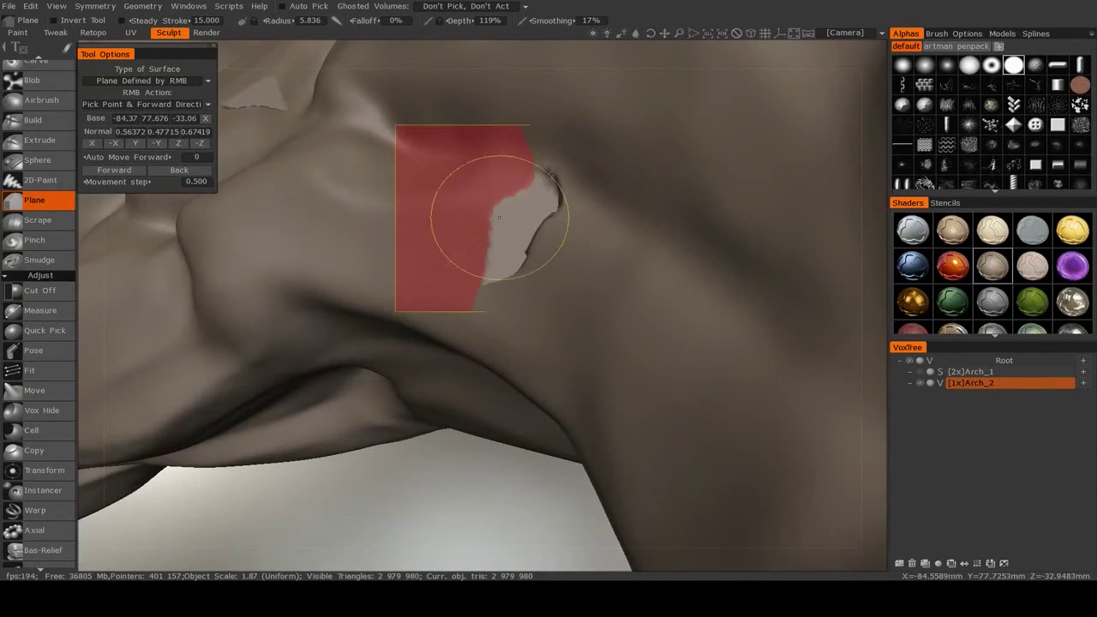
alt+drag(448, 214, 481, 257)
Cut two flat chips along the lower edge of the span, redefining the plane for each
alt+right_drag(480, 258, 428, 283)
alt+drag(428, 283, 497, 318)
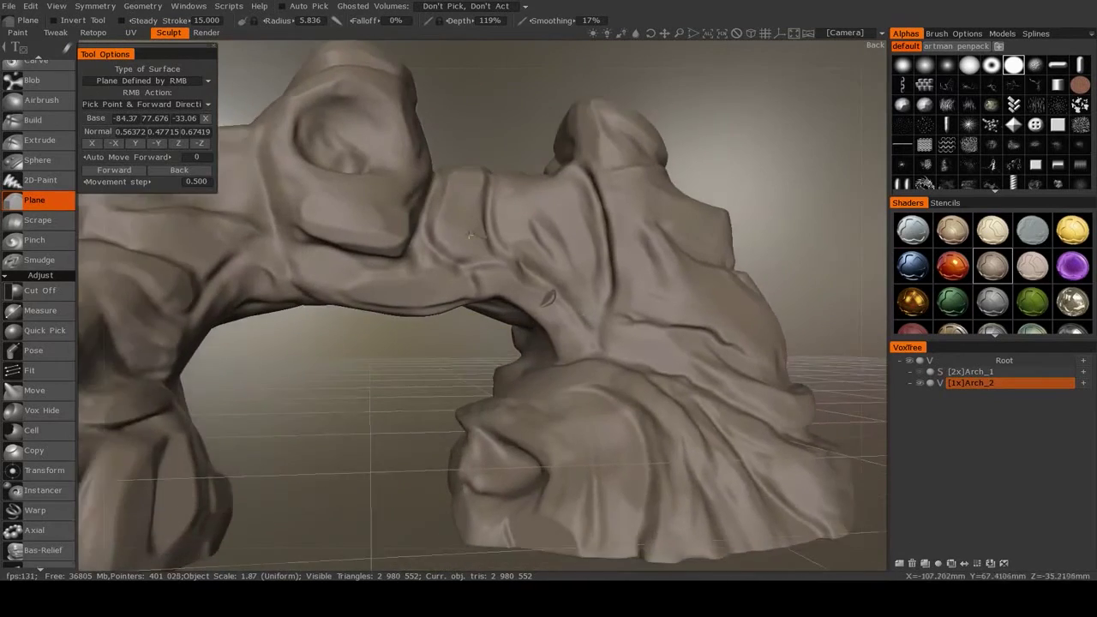
alt+right_drag(497, 317, 585, 353)
mouse_move(585, 352)
alt+mouse_down()
mouse_move(543, 274)
mouse_move(552, 351)
mouse_move(605, 276)
mouse_move(566, 270)
mouse_move(588, 287)
mouse_move(565, 273)
alt+mouse_up()
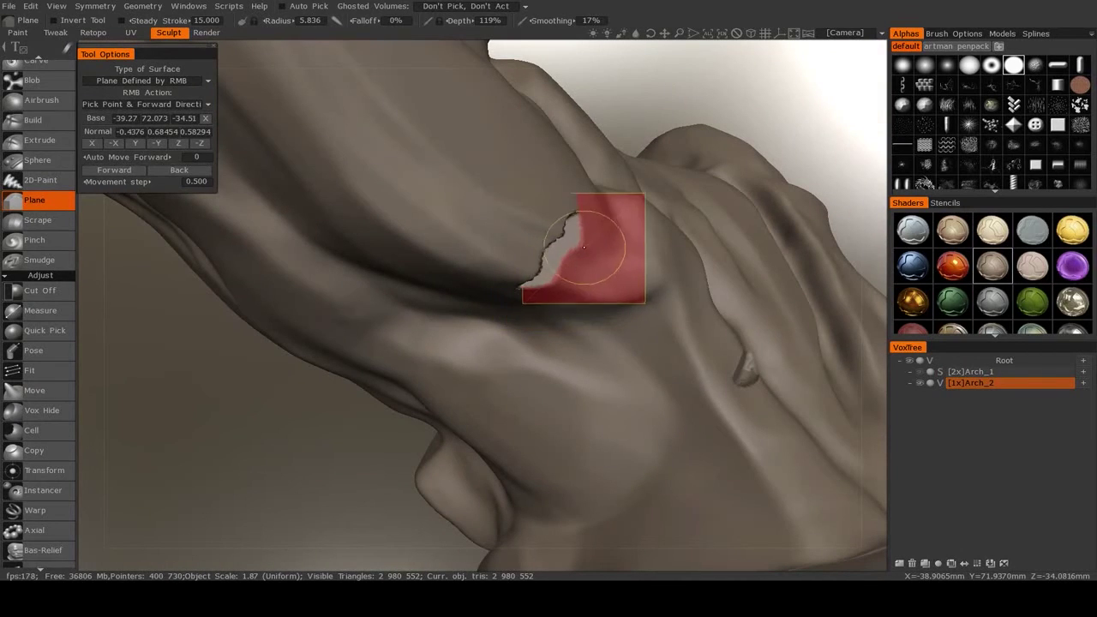
mouse_move(607, 187)
alt+mouse_down()
mouse_move(494, 294)
mouse_move(559, 289)
mouse_move(613, 309)
mouse_move(626, 291)
mouse_move(718, 289)
mouse_move(600, 297)
alt+mouse_up()
mouse_move(575, 261)
mouse_down()
mouse_move(492, 222)
mouse_move(457, 140)
mouse_move(359, 93)
mouse_move(372, 44)
mouse_up()
mouse_move(549, 129)
alt+right_down()
mouse_move(637, 234)
mouse_move(492, 360)
alt+right_up()
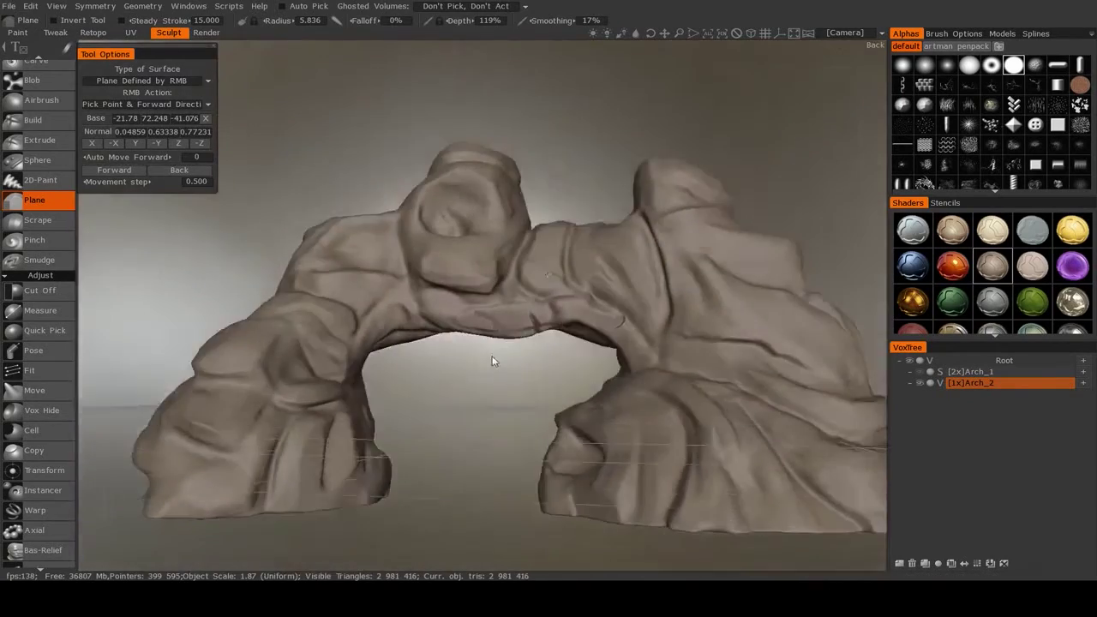
Define a plane near the top of the span's middle block and carve a flat chip into its upper edge
mouse_move(492, 360)
alt+mouse_down()
mouse_move(558, 430)
mouse_move(497, 380)
alt+mouse_up()
mouse_move(497, 380)
alt+right_down()
mouse_move(476, 386)
mouse_move(529, 427)
alt+right_up()
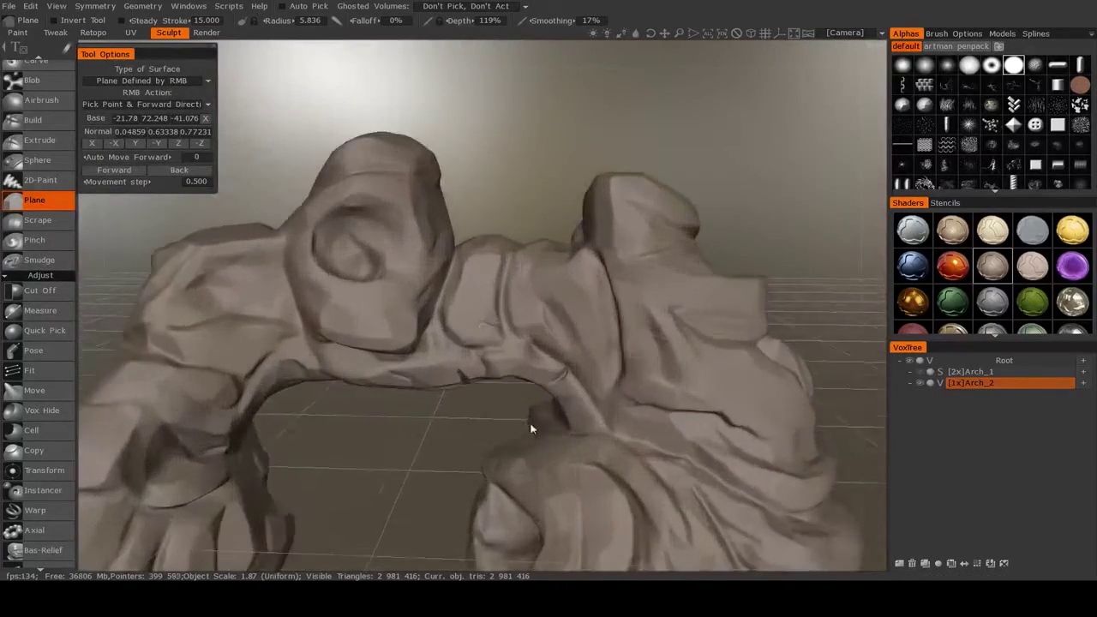
alt+drag(529, 426, 518, 389)
alt+right_drag(518, 389, 545, 435)
mouse_move(545, 436)
alt+mouse_down()
mouse_move(504, 311)
mouse_move(489, 330)
mouse_move(548, 257)
mouse_move(591, 260)
alt+mouse_up()
alt+right_drag(593, 260, 505, 343)
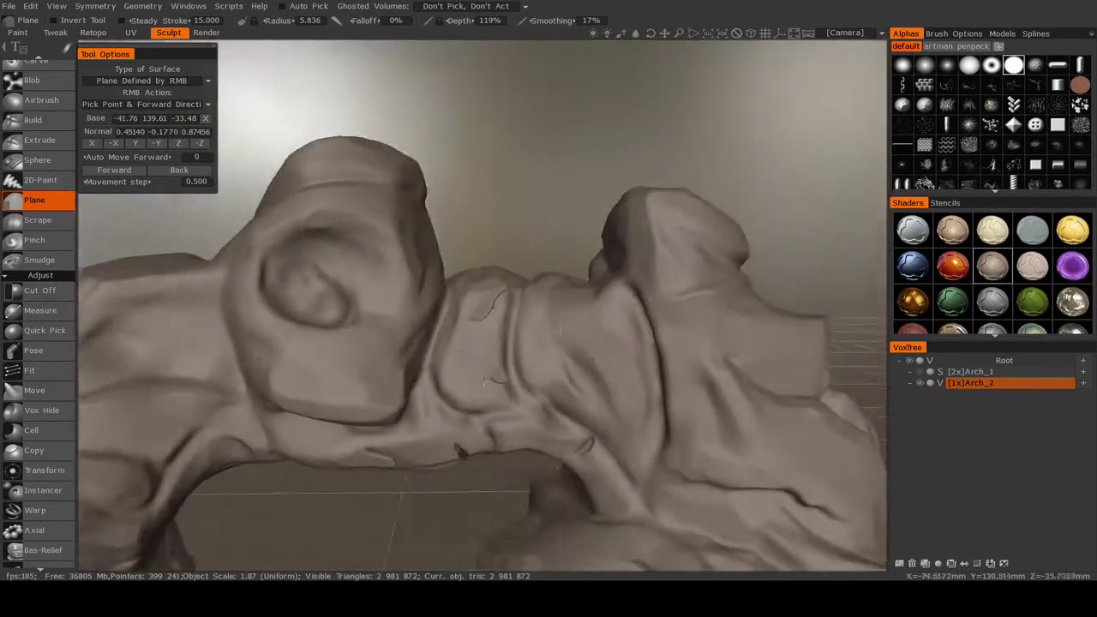
Carve a flat chip beside the deep vertical crack of the larger pillar, undoing the first cut and redefining the plane
alt+drag(506, 343, 540, 279)
alt+right_drag(541, 278, 503, 318)
alt+drag(502, 318, 544, 300)
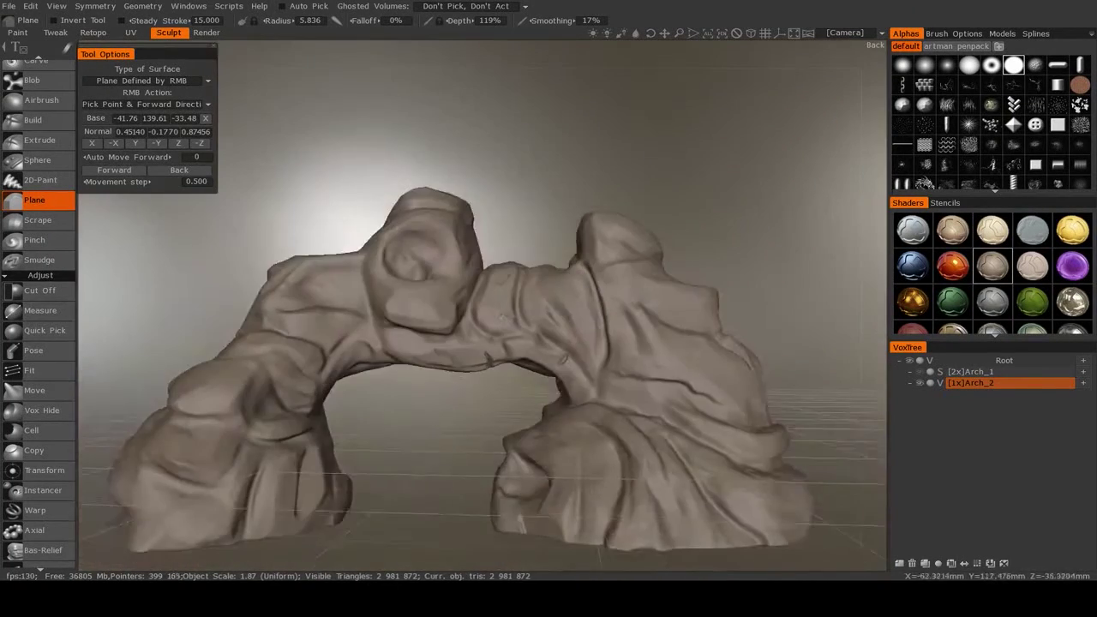
alt+right_drag(544, 300, 570, 330)
mouse_move(570, 330)
alt+mouse_down()
mouse_move(604, 323)
mouse_move(576, 249)
mouse_move(471, 334)
mouse_move(461, 321)
mouse_move(496, 293)
alt+mouse_up()
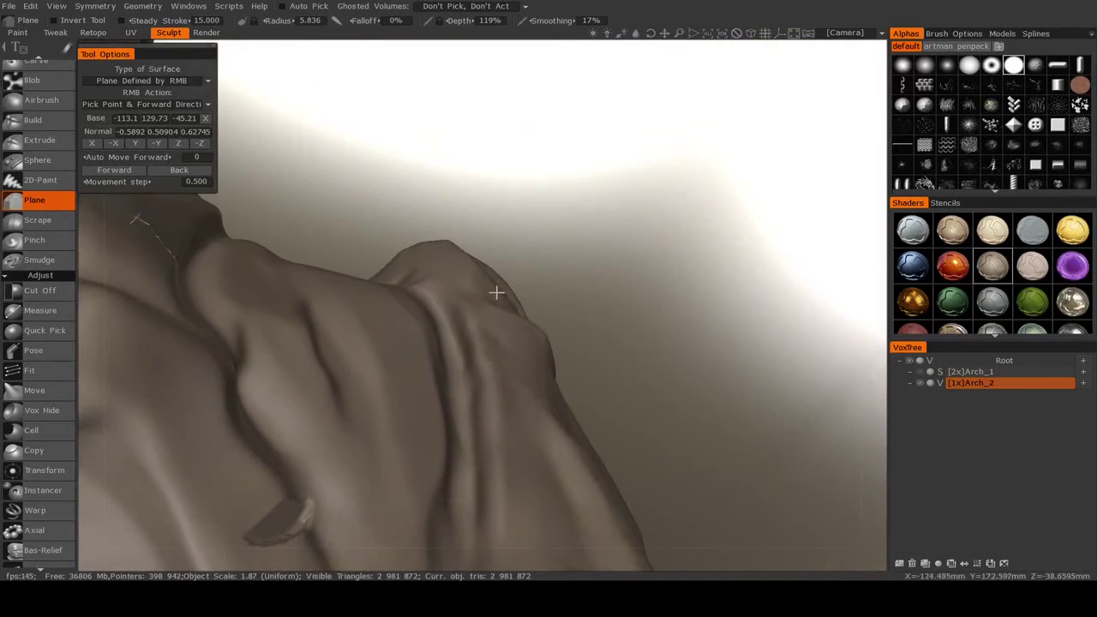
click(500, 341)
mouse_move(501, 341)
alt+mouse_down()
mouse_move(530, 387)
mouse_move(553, 343)
mouse_move(547, 306)
alt+mouse_up()
key(ctrl+z)
mouse_move(608, 269)
alt+mouse_down()
mouse_move(588, 231)
mouse_move(616, 237)
mouse_move(557, 320)
alt+mouse_up()
right_click(584, 226)
alt+right_drag(558, 320, 467, 339)
alt+drag(467, 339, 544, 286)
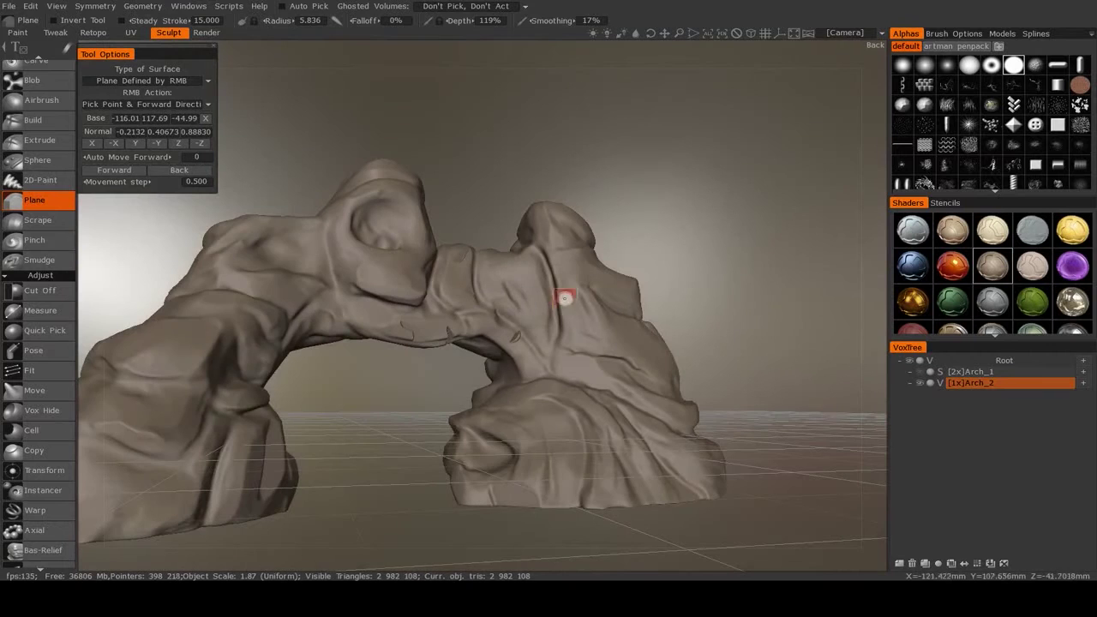
Define a plane on the fold next to the span's middle block and carve a narrow horizontal ledge across it
scroll(565, 297, up, 8)
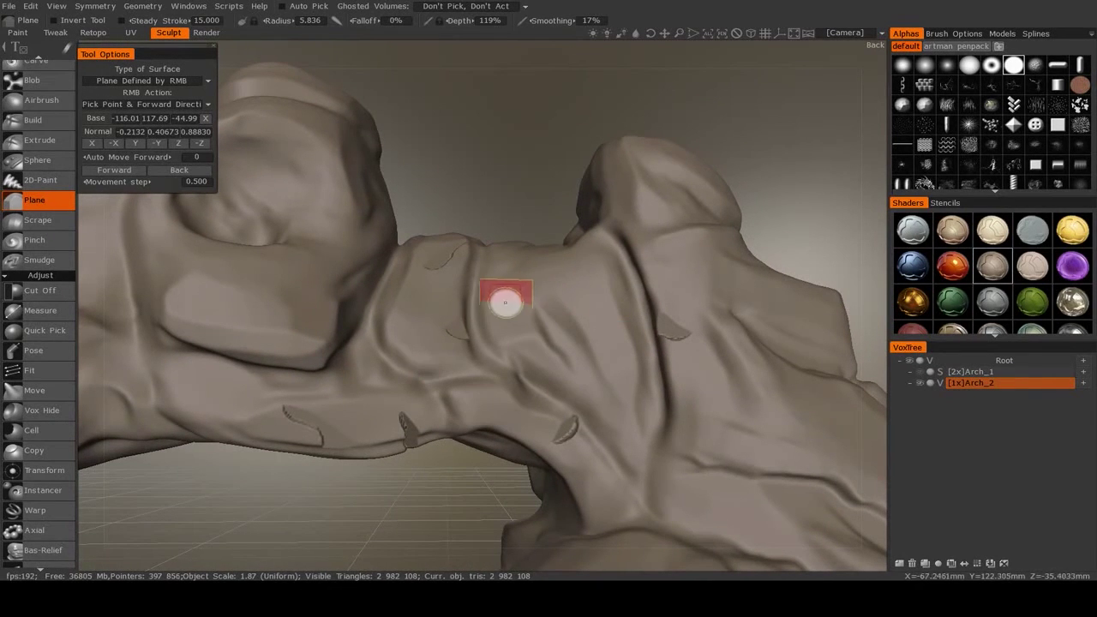
scroll(506, 308, up, 6)
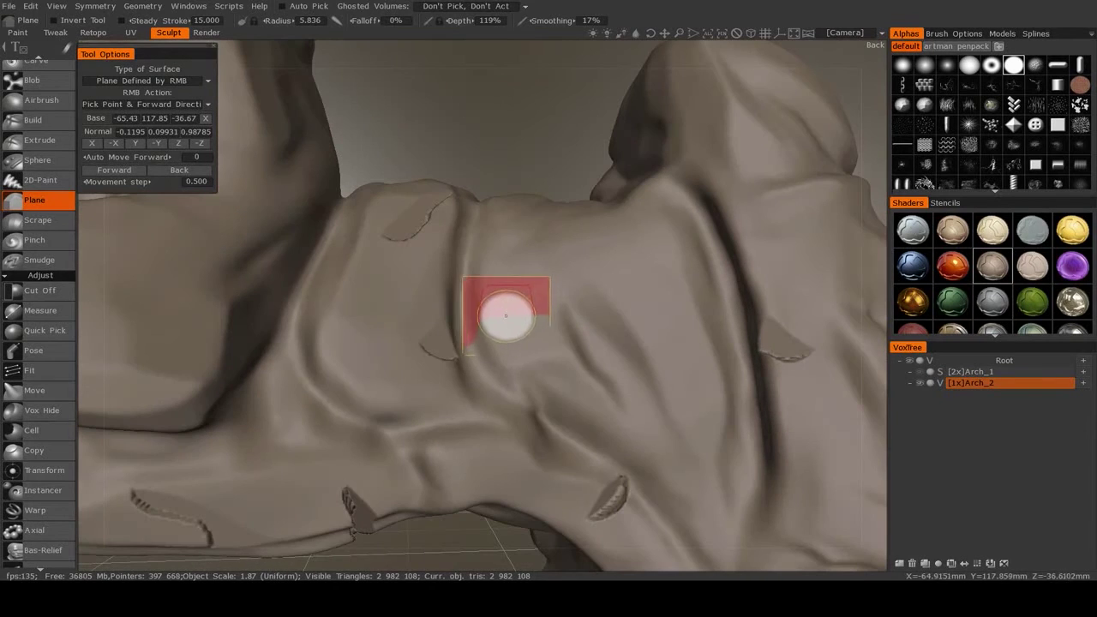
alt+drag(506, 315, 536, 322)
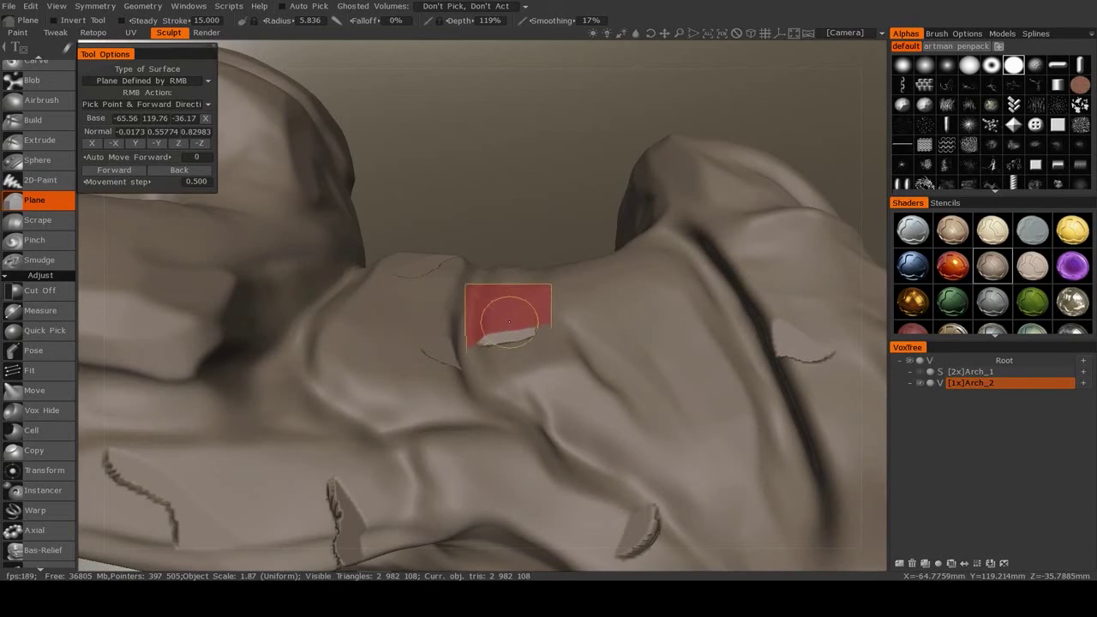
scroll(558, 296, down, 8)
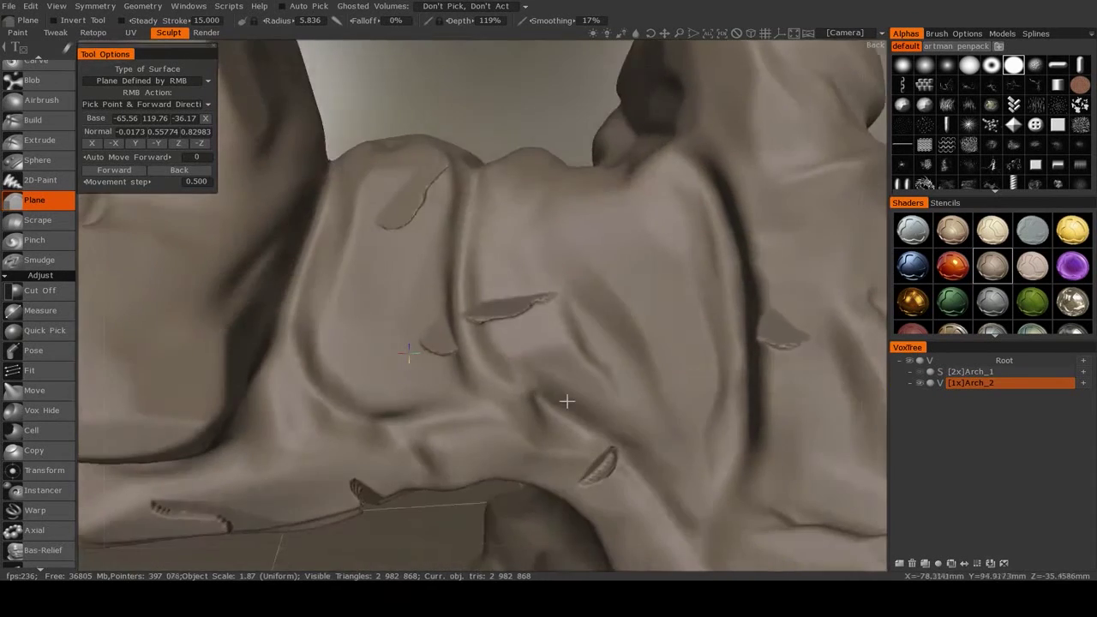
Define a plane on the boulder face below the hollow and carve a flat chip into it
alt+drag(488, 342, 523, 343)
scroll(433, 315, up, 7)
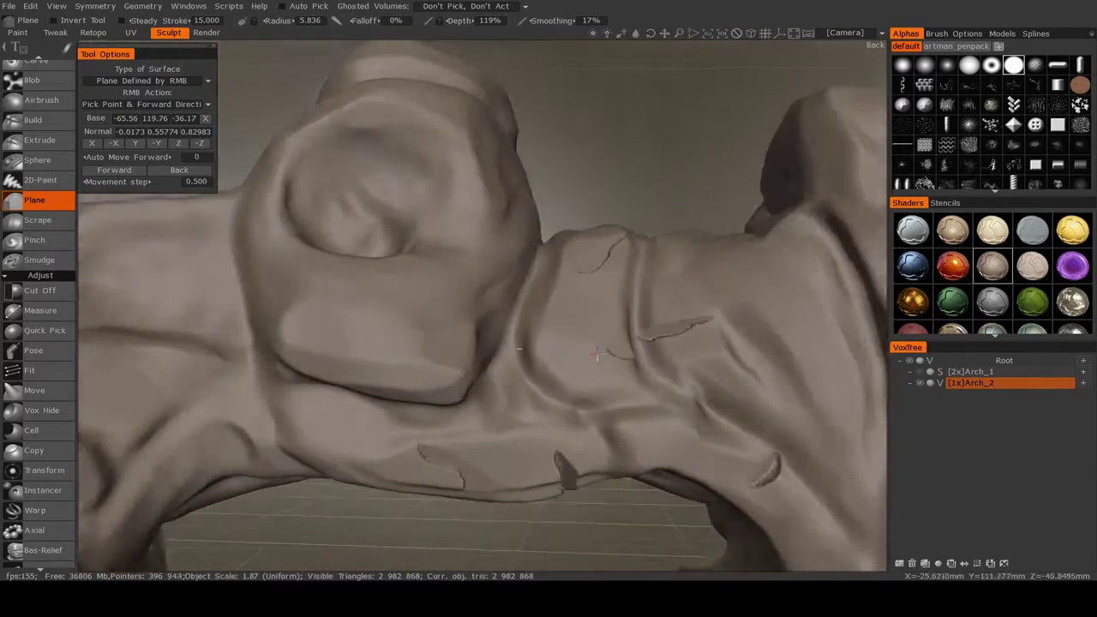
alt+drag(429, 315, 390, 297)
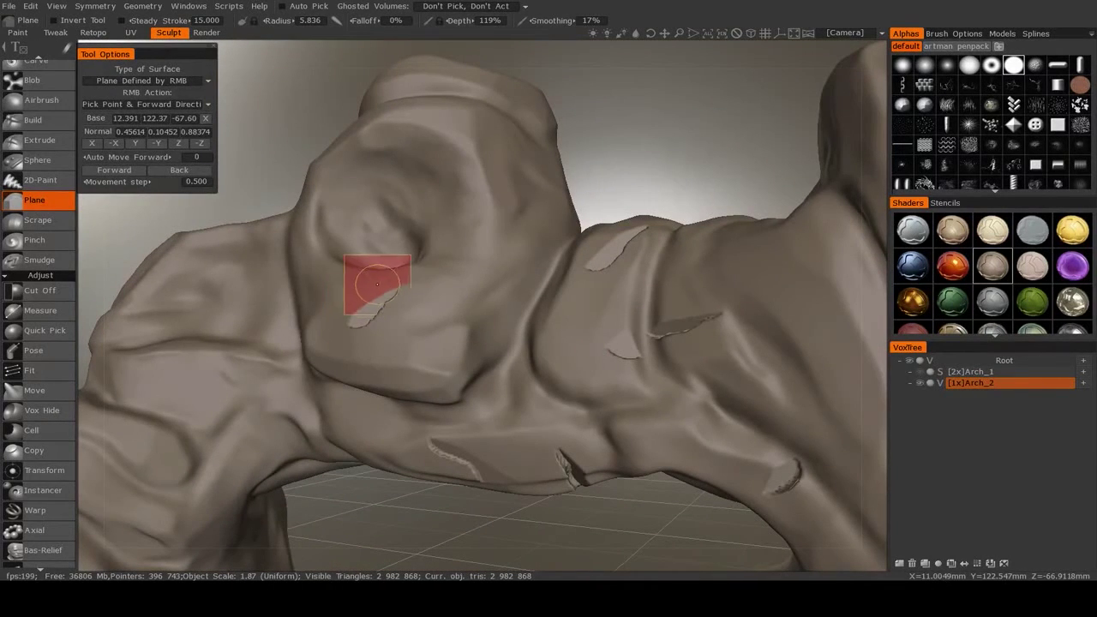
mouse_move(598, 354)
alt+mouse_down()
mouse_move(483, 343)
mouse_move(507, 363)
alt+mouse_up()
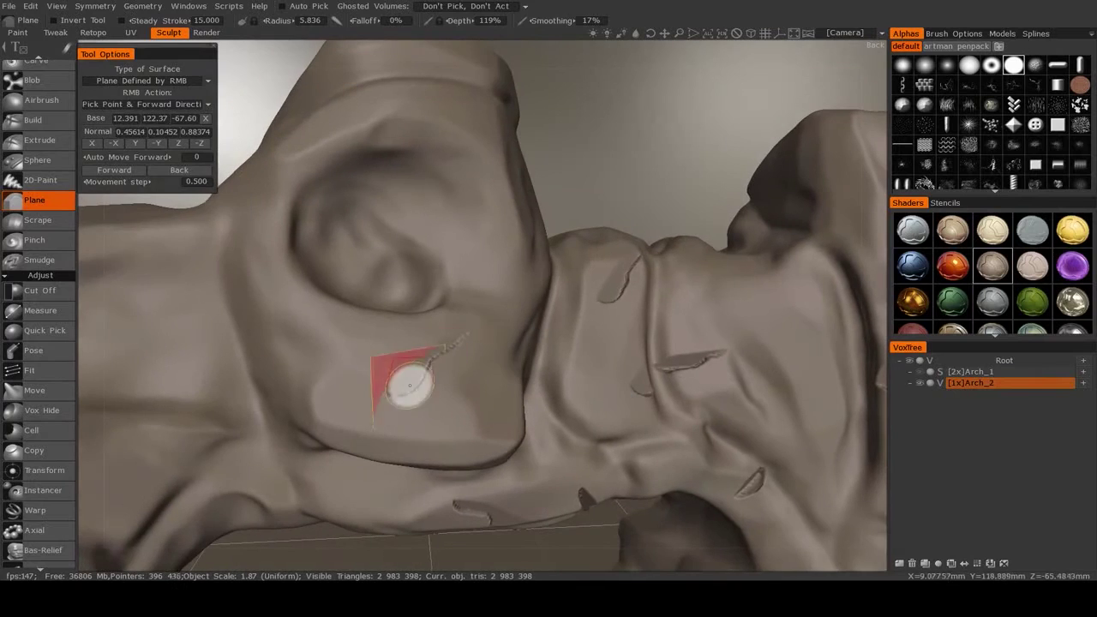
Define planes around the boulder's hollow and carve a flat chip into the boulder's side facing the span's middle block
mouse_move(514, 319)
alt+mouse_down()
mouse_move(616, 485)
mouse_move(412, 305)
alt+mouse_up()
alt+middle_drag(412, 304, 484, 343)
right_click(408, 272)
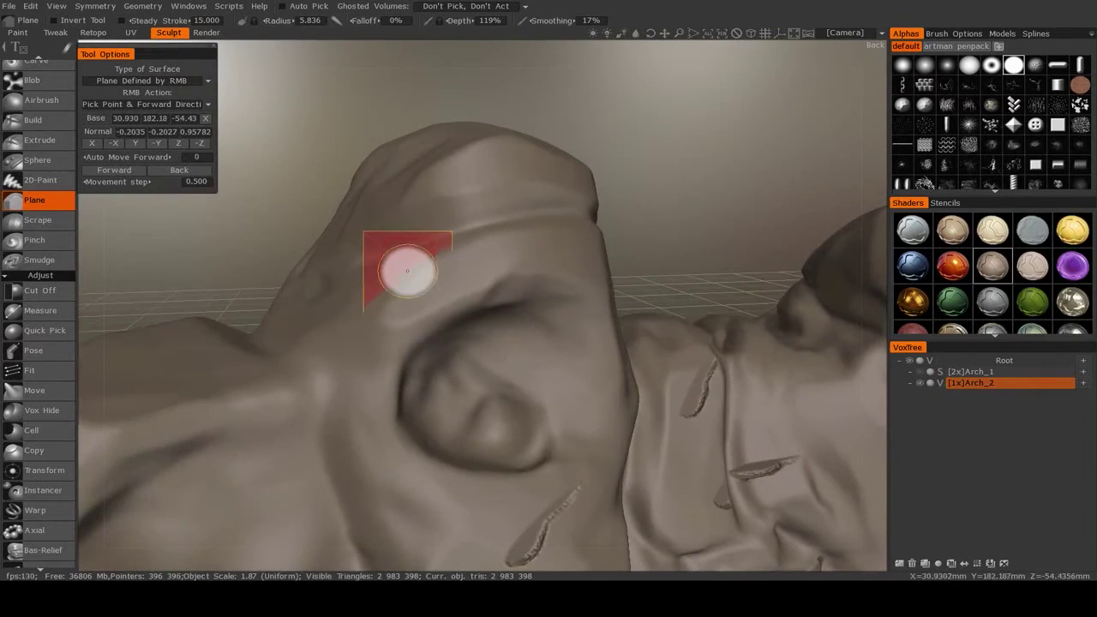
alt+drag(489, 289, 468, 269)
mouse_move(710, 512)
alt+mouse_down()
mouse_move(557, 331)
mouse_move(523, 309)
mouse_move(545, 280)
alt+mouse_up()
right_click(545, 281)
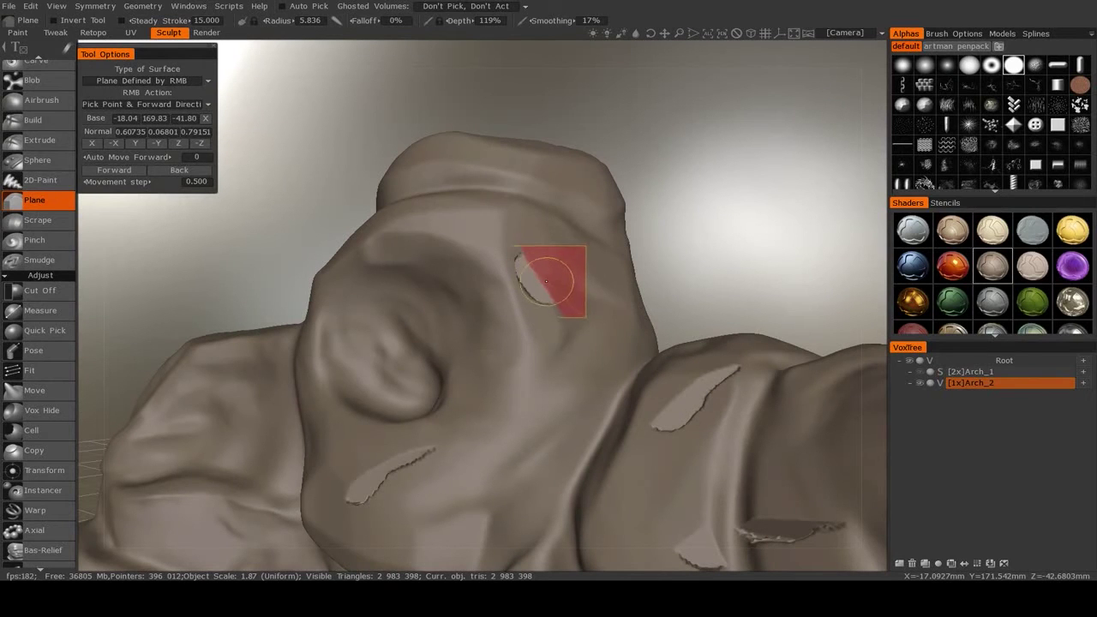
mouse_move(601, 329)
alt+mouse_down()
mouse_move(477, 363)
mouse_move(436, 387)
mouse_move(530, 388)
mouse_move(592, 310)
alt+mouse_up()
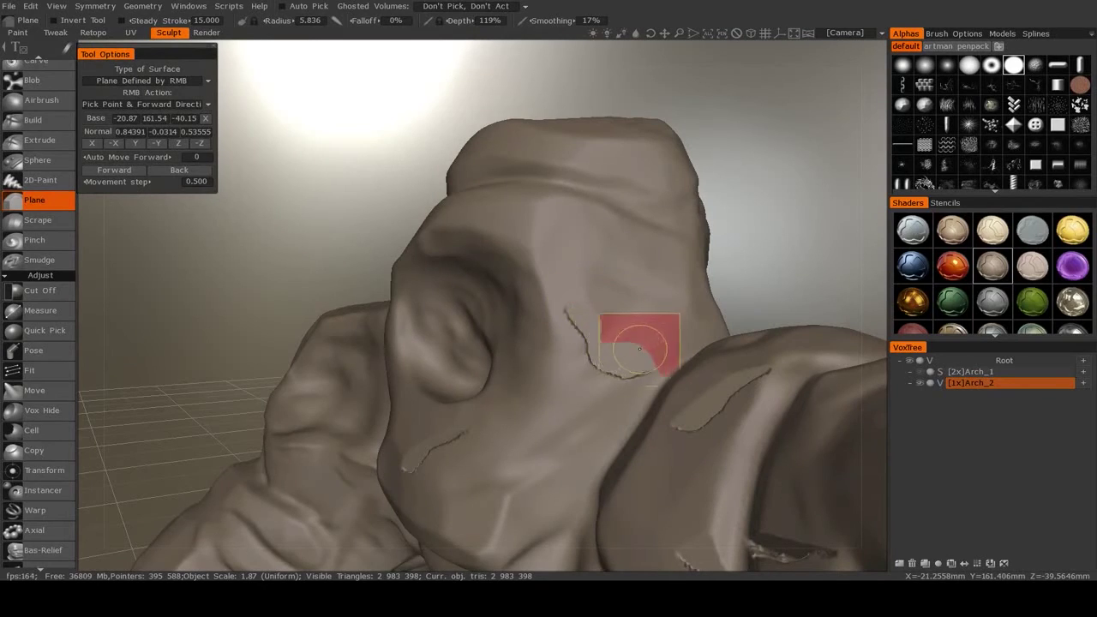
Survey the whole arch and examine the rock cracks and ledges around the opening in the reference photo Arches_National_Park_Utah_08.jpg
mouse_move(655, 324)
alt+mouse_down()
mouse_move(580, 322)
mouse_move(500, 383)
mouse_move(552, 331)
mouse_move(624, 322)
alt+mouse_up()
scroll(500, 383, down, 5)
alt+middle_drag(624, 322, 619, 266)
scroll(620, 266, up, 3)
alt+drag(619, 266, 562, 360)
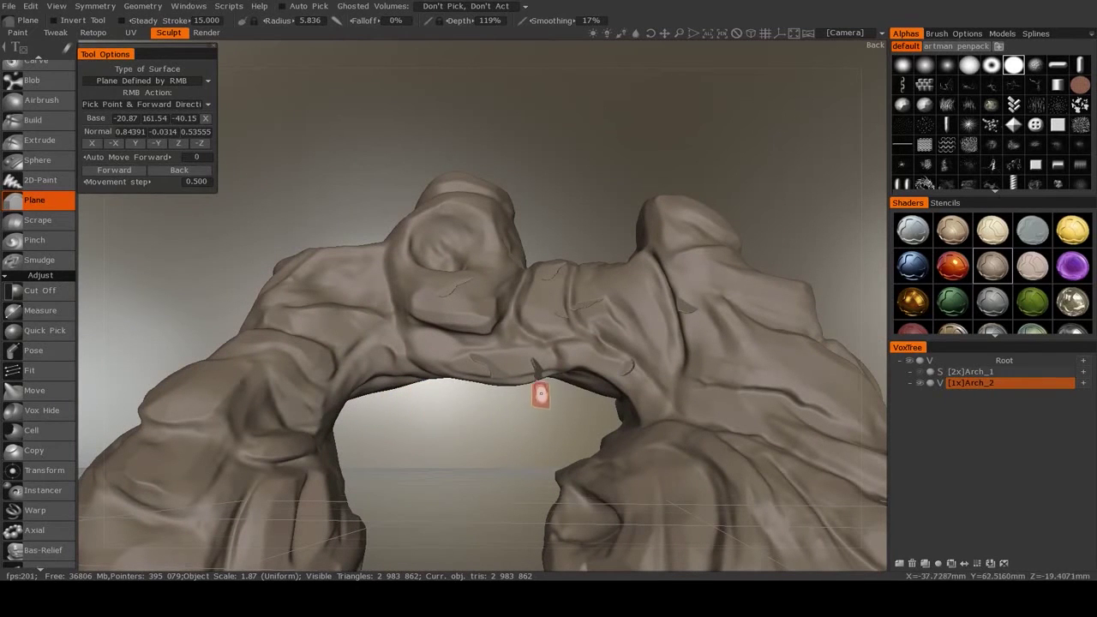
alt+drag(562, 400, 506, 402)
alt+middle_drag(506, 402, 571, 347)
alt+drag(571, 348, 465, 401)
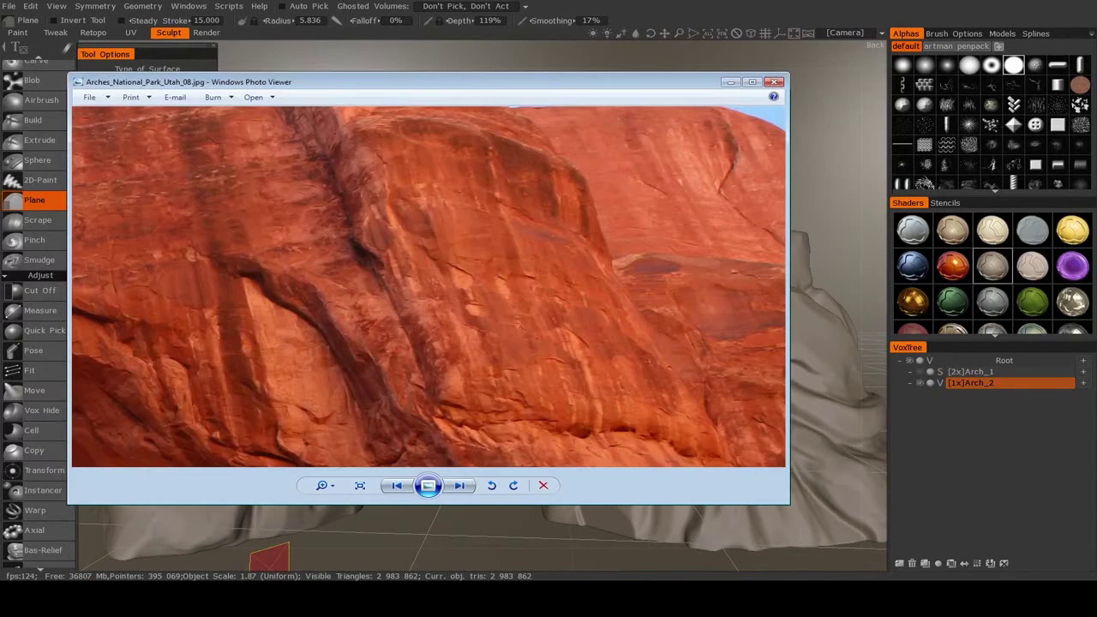
mouse_move(429, 326)
mouse_down()
mouse_move(473, 243)
mouse_move(512, 231)
mouse_up()
drag(386, 287, 626, 241)
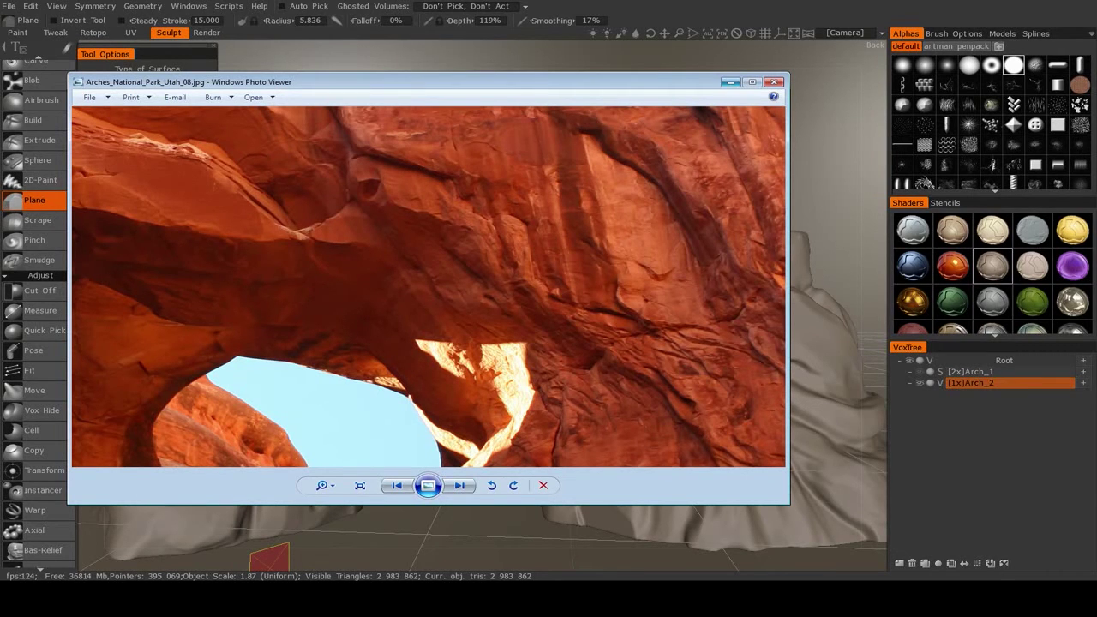
click(731, 83)
Sculpt parallel lengthwise grooves into the neck where the span meets the larger pillar, using the Build tool with a square alpha and radius 4.401
alt+drag(478, 390, 482, 258)
scroll(566, 319, up, 5)
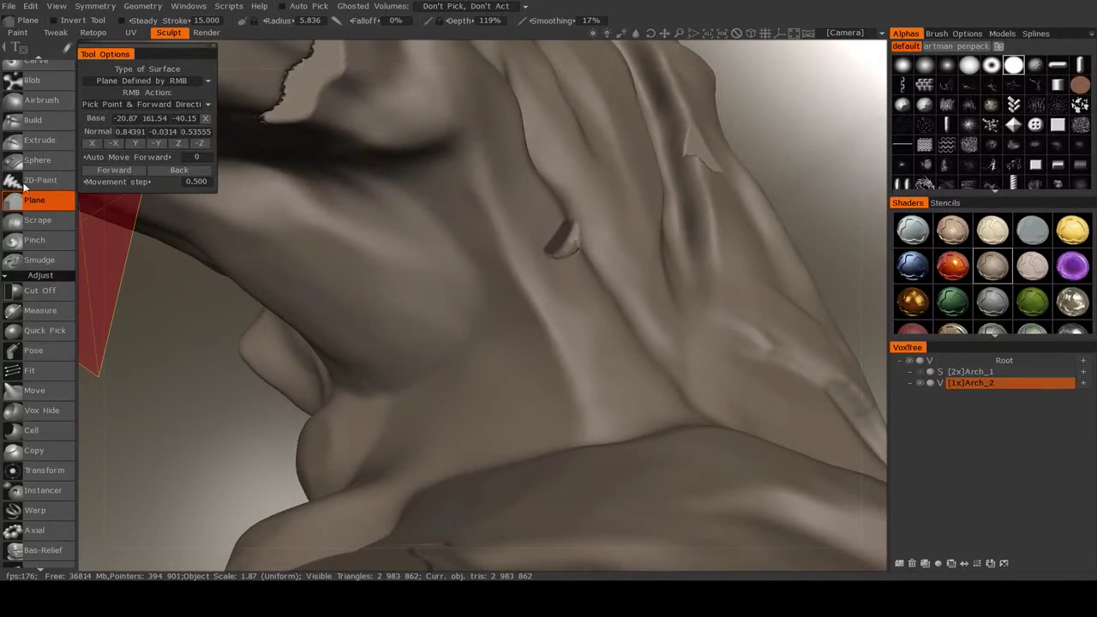
click(34, 122)
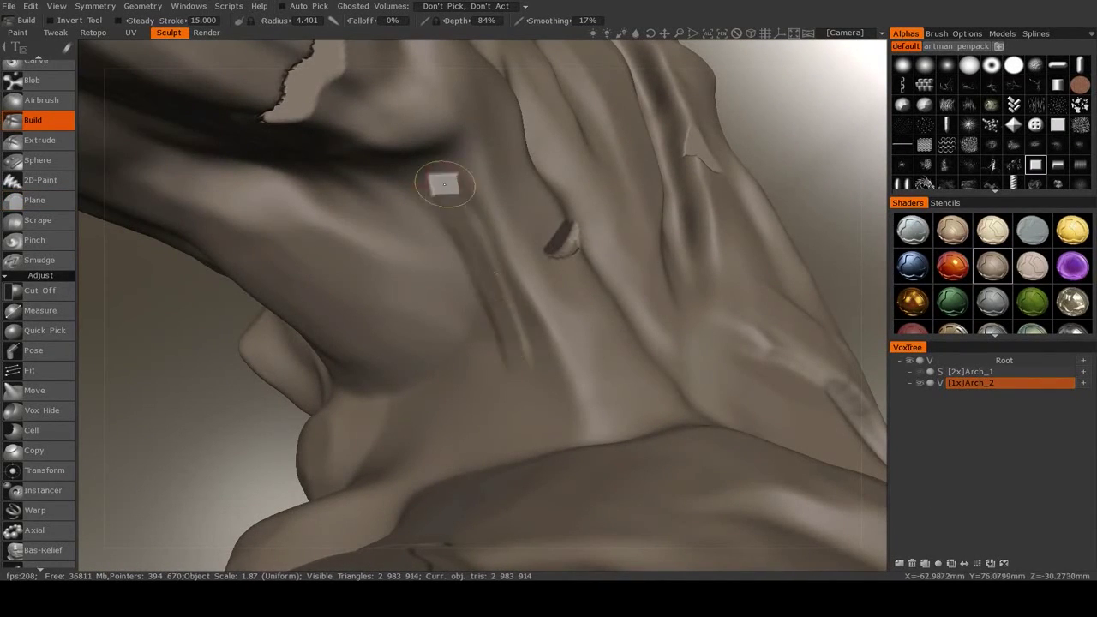
drag(479, 239, 494, 383)
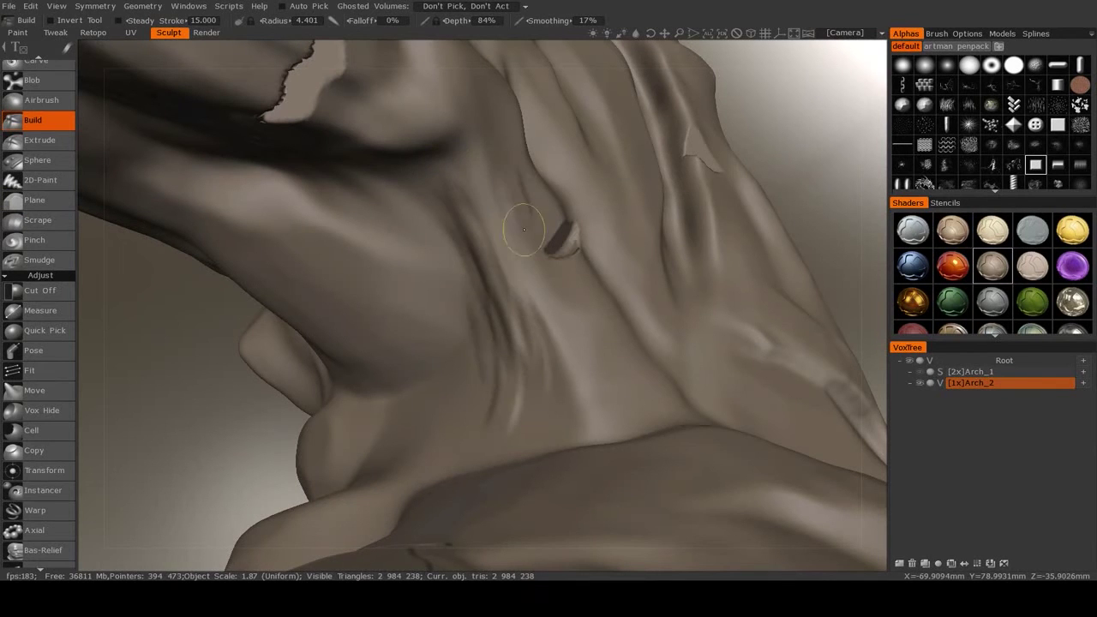
drag(540, 248, 619, 408)
Add finer ridges along the neck grooves beside the small chip, finishing with the Build tool and a soft round alpha at radius 2.032
mouse_move(519, 173)
alt+mouse_down()
mouse_move(486, 203)
mouse_move(503, 249)
alt+mouse_up()
drag(558, 216, 559, 218)
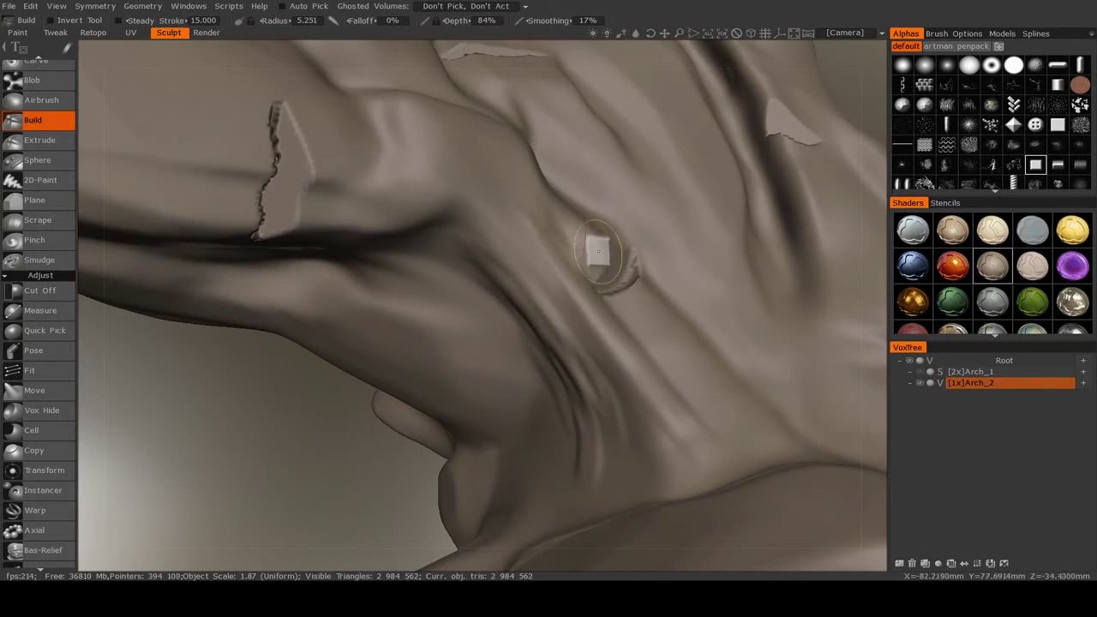
alt+drag(516, 161, 566, 265)
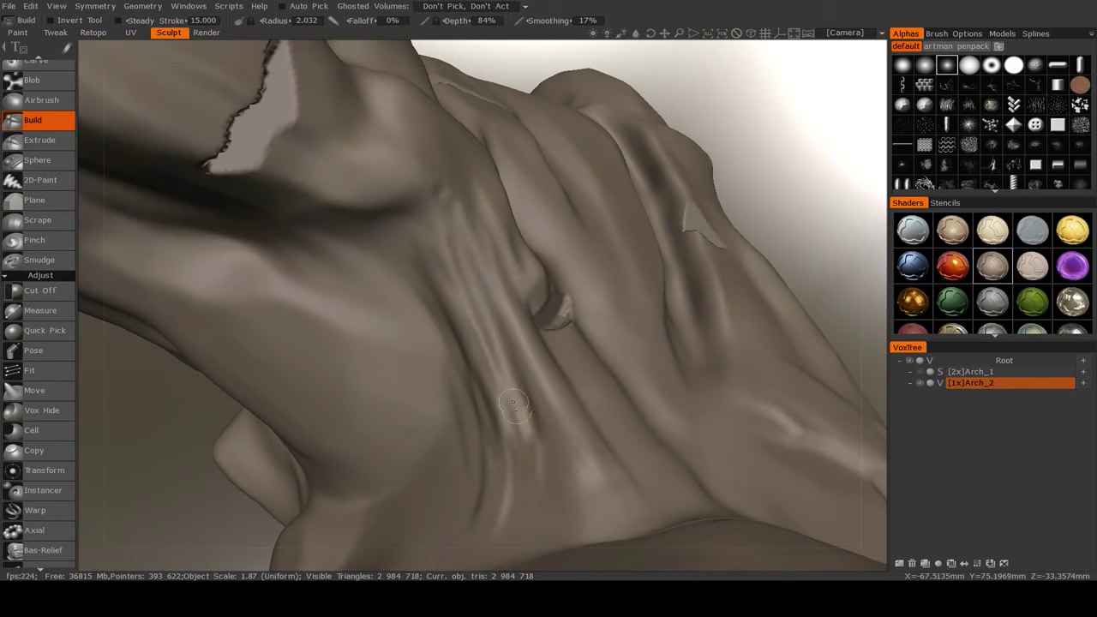
drag(517, 397, 527, 428)
Flatten the neck's ridges and the surface at their lower ends with the Scrape tool at 147% depth, using radii of 5.207 and 6.997
mouse_move(526, 428)
alt+mouse_down()
mouse_move(483, 421)
mouse_move(421, 343)
alt+mouse_up()
click(35, 221)
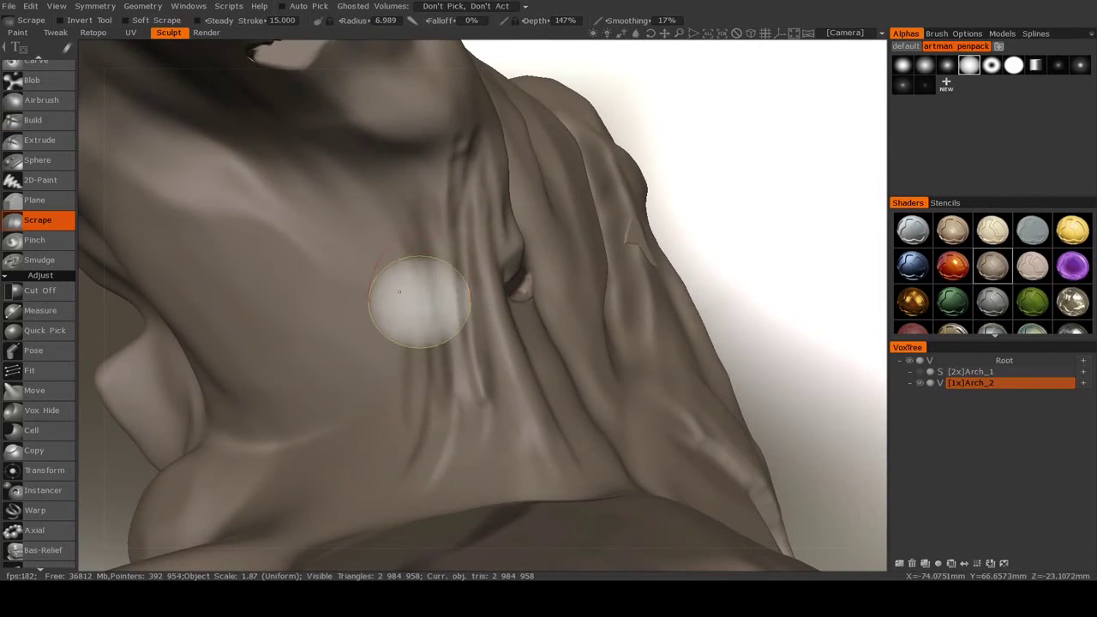
drag(445, 251, 440, 326)
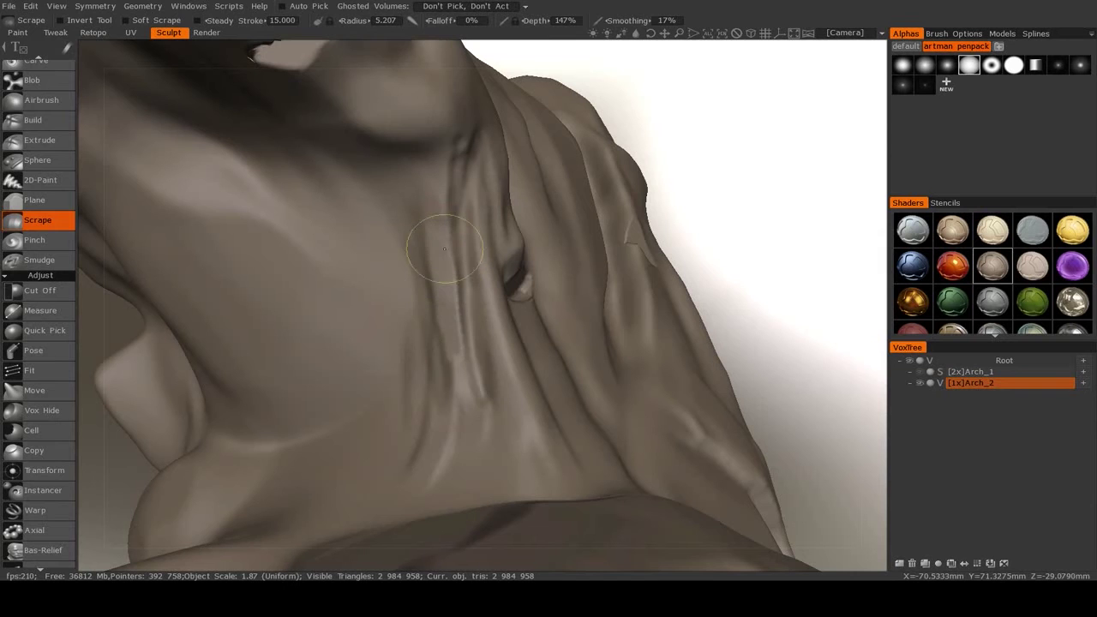
mouse_move(480, 253)
alt+mouse_down()
mouse_move(549, 225)
mouse_move(581, 294)
alt+mouse_up()
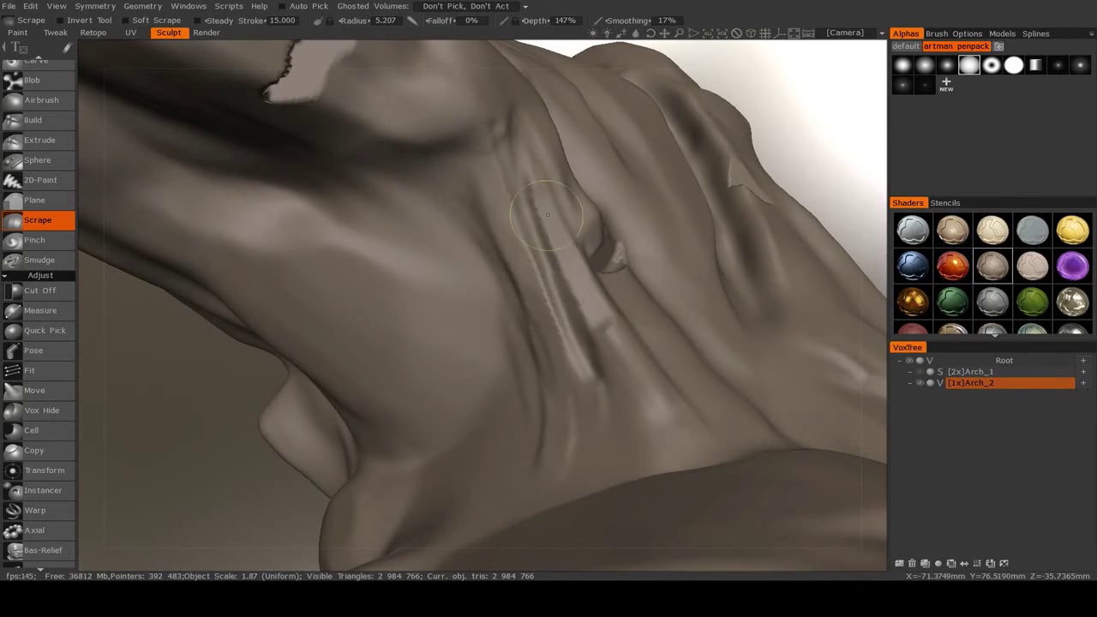
drag(641, 393, 531, 430)
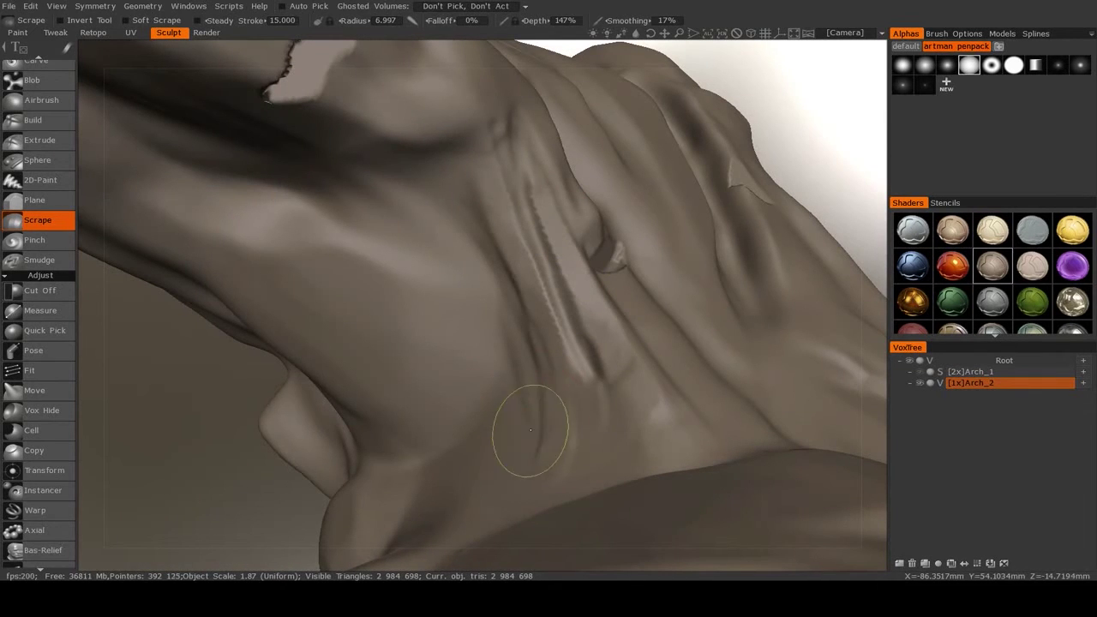
mouse_move(458, 504)
mouse_down()
mouse_move(495, 471)
mouse_move(551, 318)
mouse_move(534, 358)
mouse_up()
Scrape the rounded fold at the upper end of the neck grooves into flatter planes
alt+right_drag(534, 358, 466, 371)
mouse_move(467, 370)
alt+mouse_down()
mouse_move(523, 343)
mouse_move(505, 335)
alt+mouse_up()
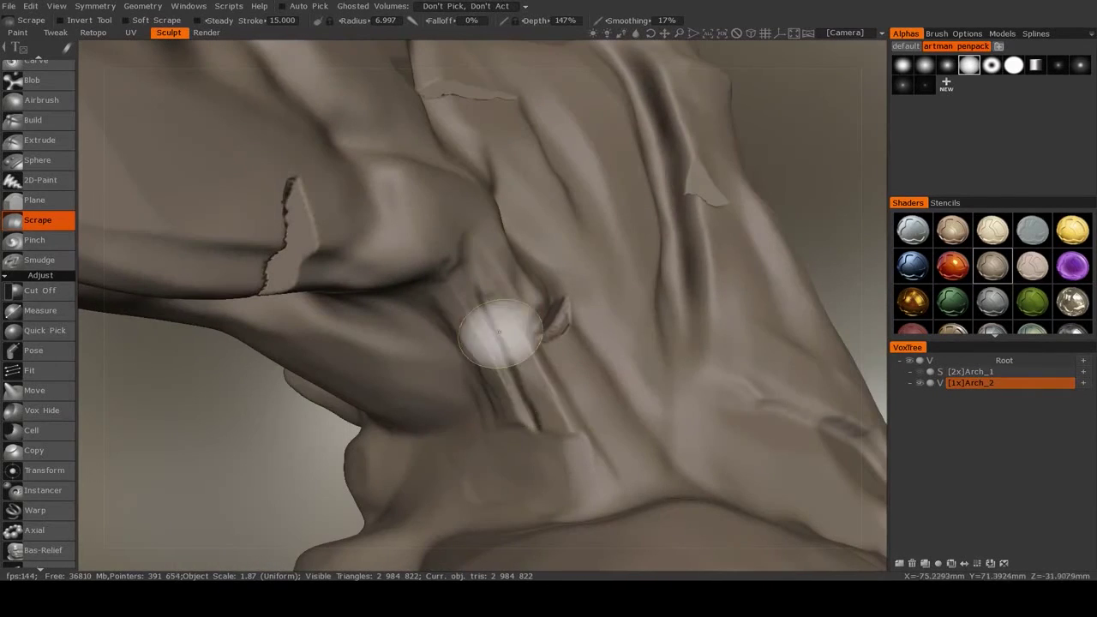
alt+drag(483, 383, 448, 363)
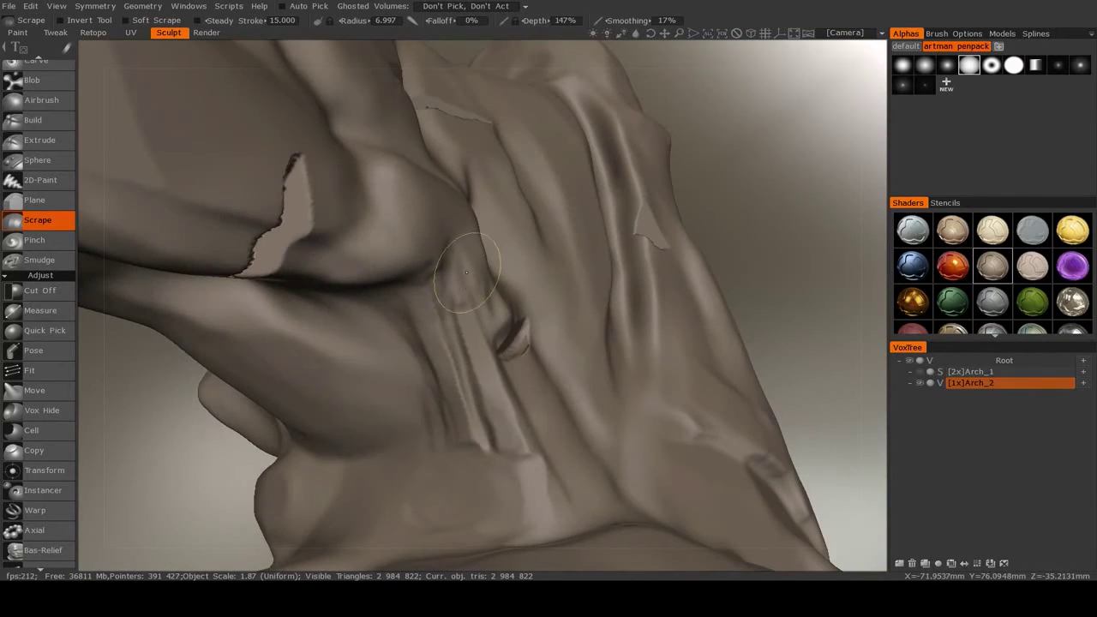
alt+drag(502, 307, 503, 289)
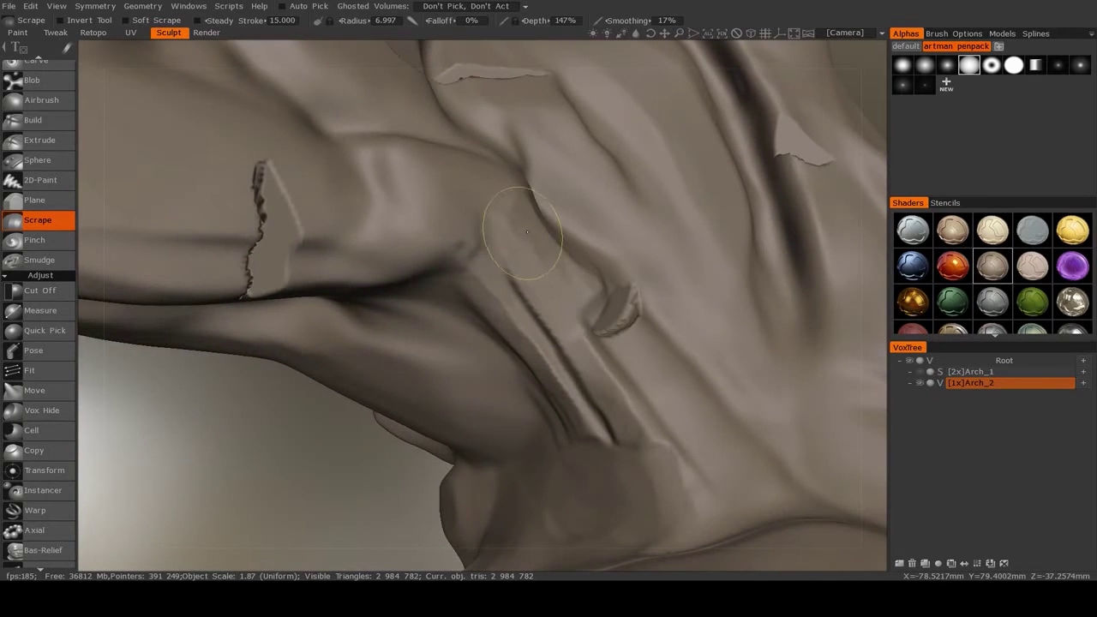
drag(490, 165, 462, 173)
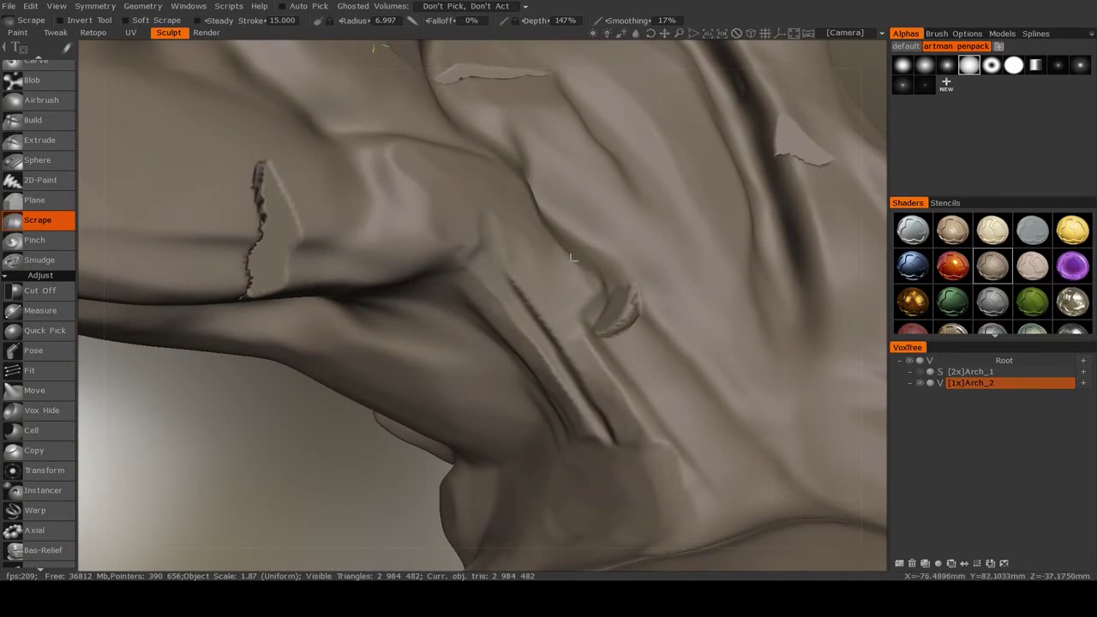
Scrape the lower part of the neck grooves on the opening side into flat facets
alt+drag(573, 257, 600, 270)
alt+right_drag(615, 289, 596, 315)
mouse_move(595, 316)
alt+mouse_down()
mouse_move(576, 343)
mouse_move(585, 333)
alt+mouse_up()
alt+right_drag(585, 332, 597, 323)
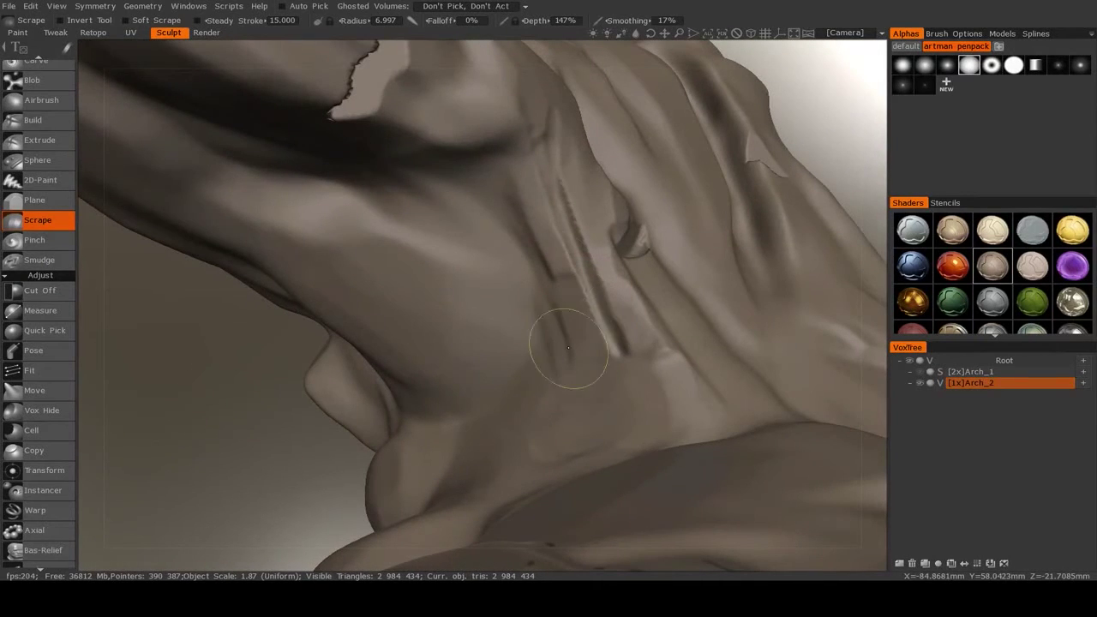
mouse_move(564, 303)
alt+mouse_down()
mouse_move(490, 343)
mouse_move(465, 334)
mouse_move(480, 294)
mouse_move(471, 325)
mouse_move(336, 332)
alt+mouse_up()
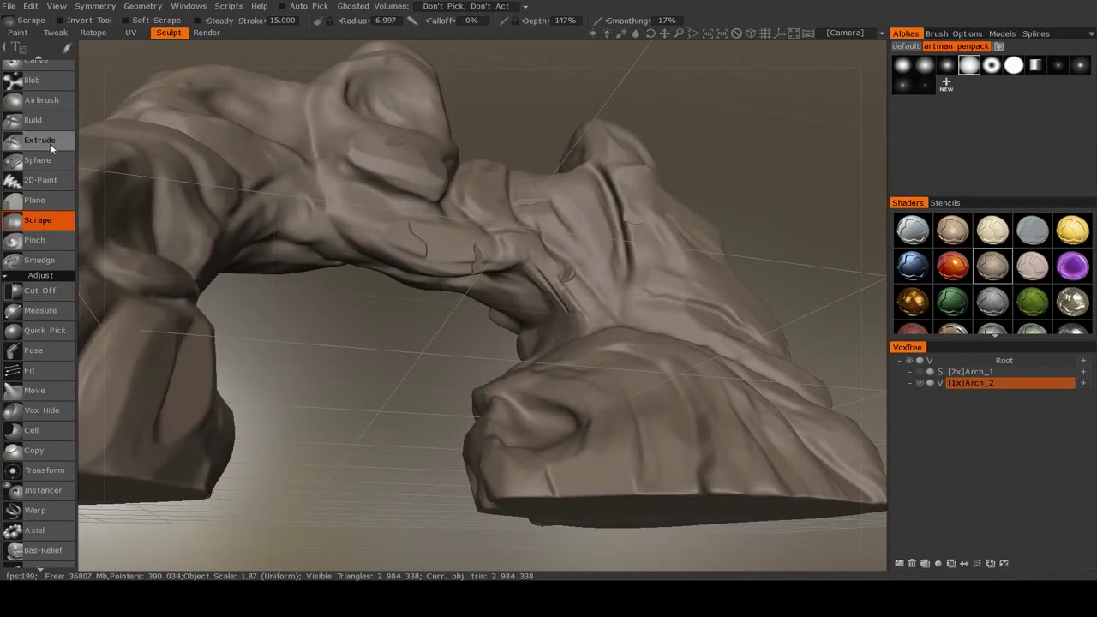
Select the Build tool and examine the arch's pillars and span against the reference photo for further surface detail
click(62, 123)
alt+drag(496, 350, 472, 395)
alt+middle_drag(472, 395, 421, 326)
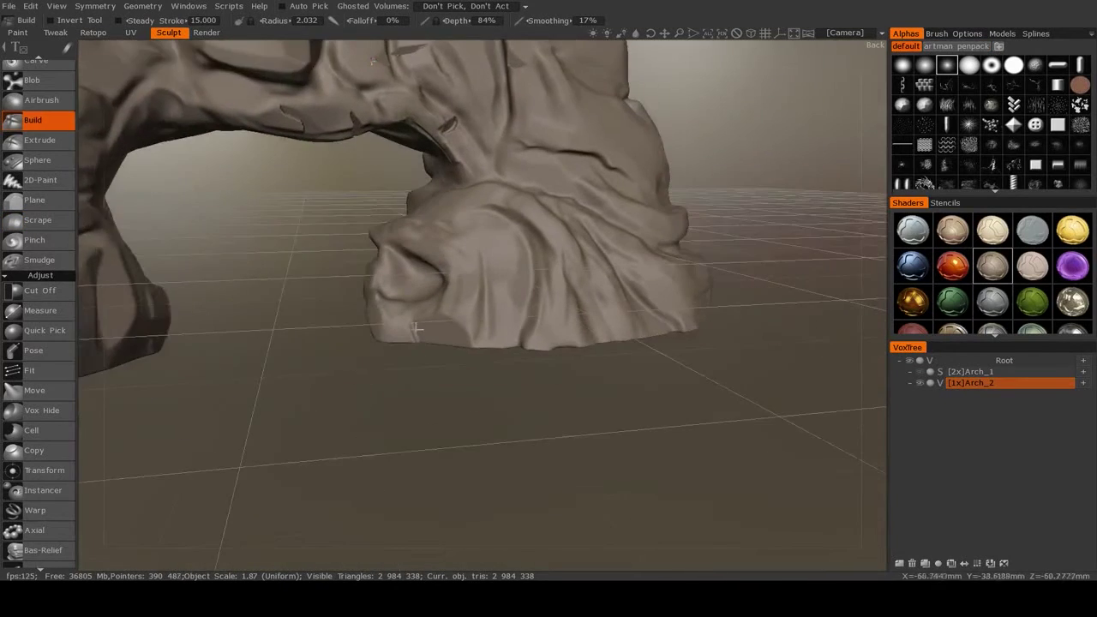
alt+right_drag(421, 326, 444, 338)
alt+drag(444, 338, 493, 273)
alt+middle_drag(493, 273, 500, 365)
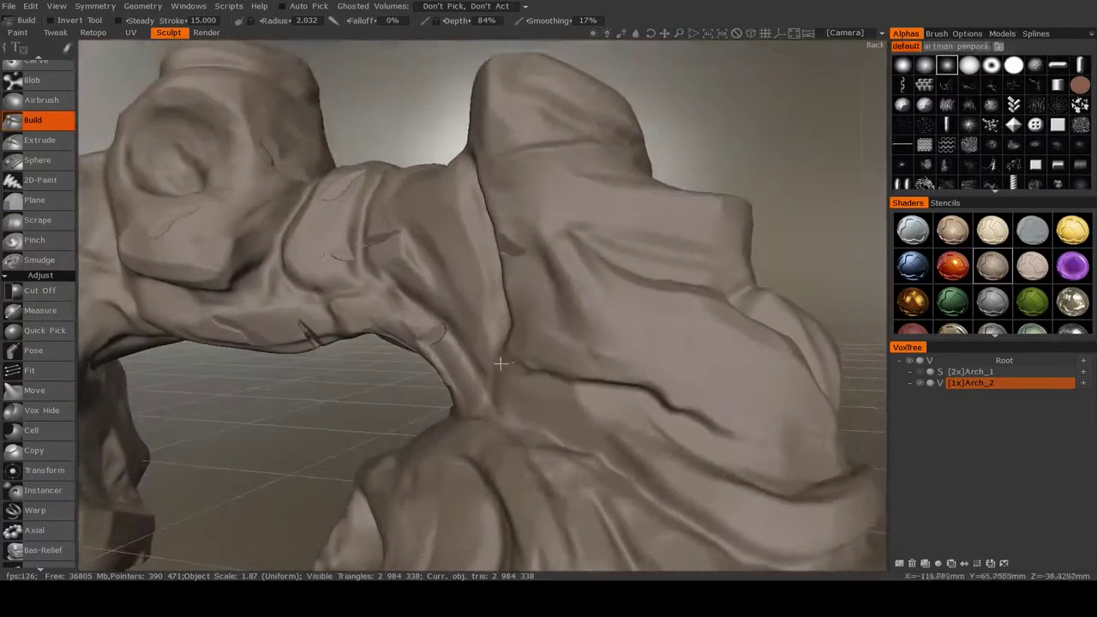
alt+drag(500, 365, 476, 384)
alt+right_drag(476, 384, 523, 403)
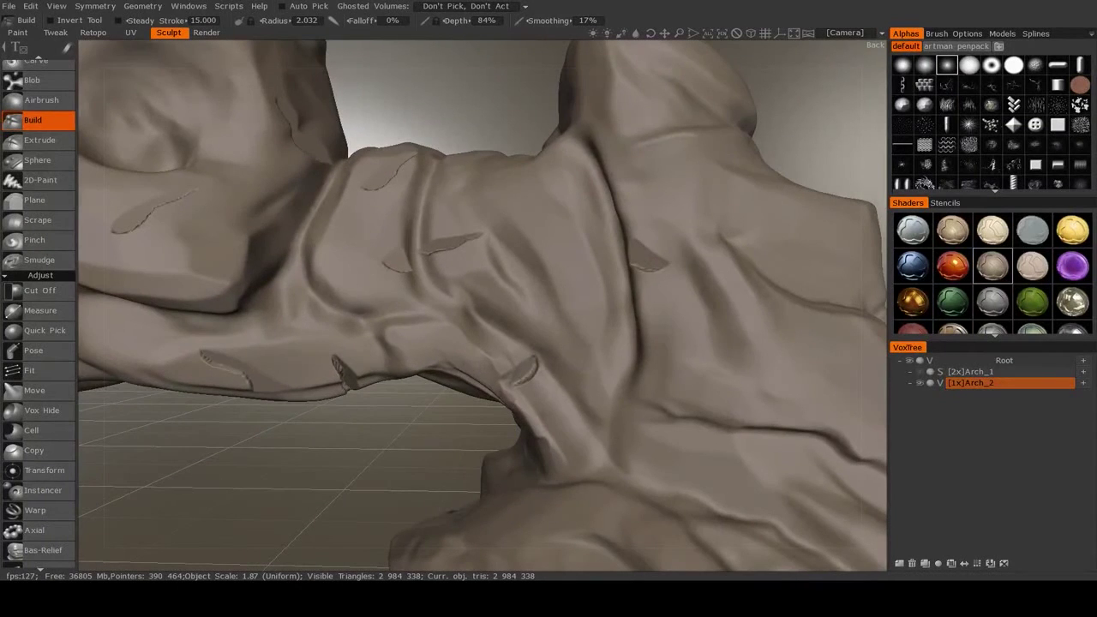
key(alt+Tab)
mouse_move(368, 248)
mouse_down()
mouse_move(504, 377)
mouse_move(562, 370)
mouse_move(641, 386)
mouse_move(673, 492)
mouse_up()
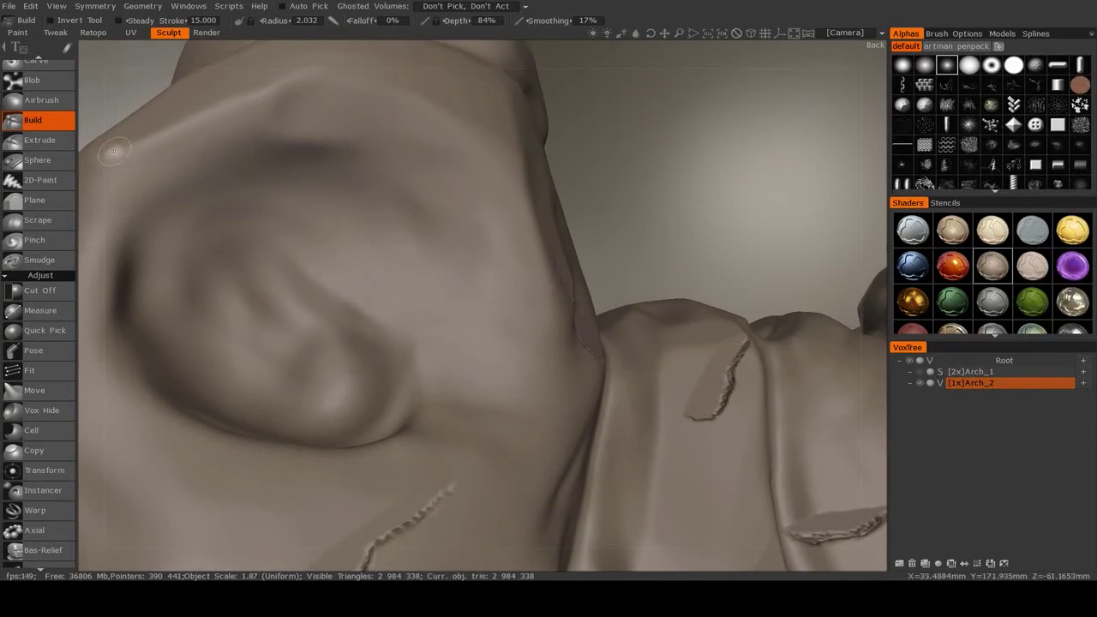
Sculpt a cluster of curved grooves beside the boulder's hollow, using the Build tool with a square alpha and ending at radius 2.836
right_drag(384, 194, 446, 194)
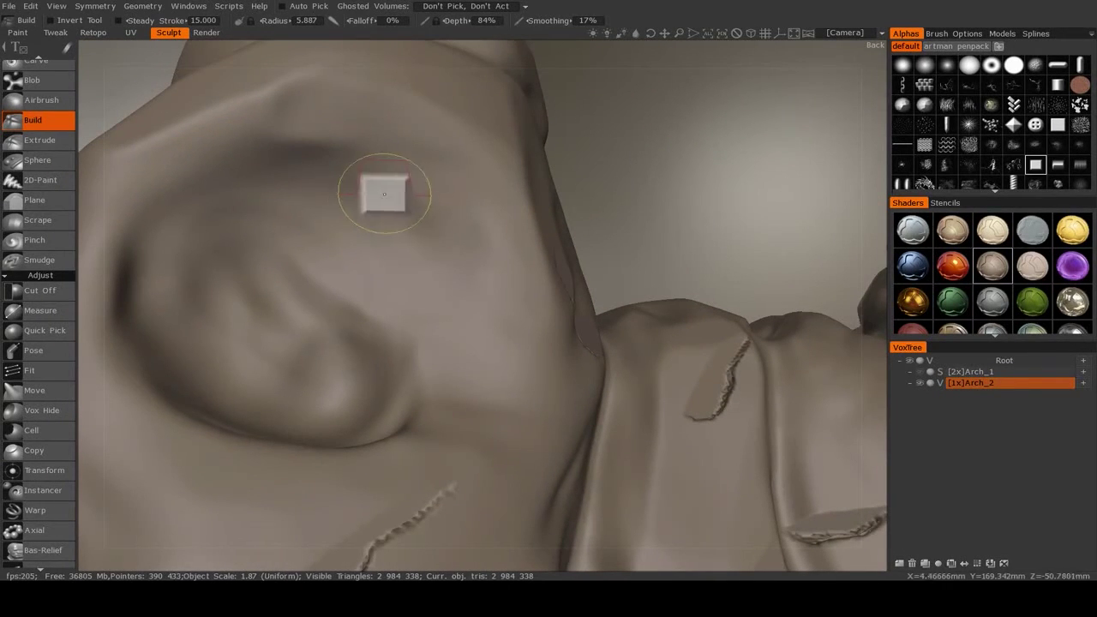
mouse_move(378, 208)
mouse_down()
mouse_move(478, 252)
mouse_move(395, 203)
mouse_move(420, 244)
mouse_move(499, 230)
mouse_up()
right_drag(499, 230, 380, 204)
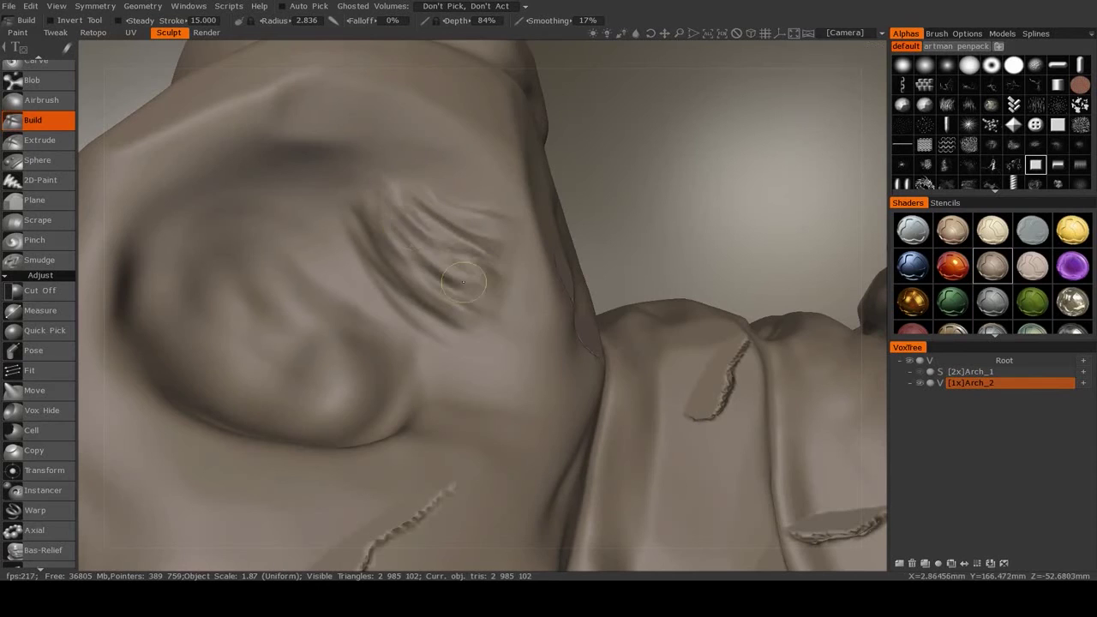
Flatten the grooved patch beside the hollow into a chip, using the Plane tool at radius 2.250 and 119% depth with a picked plane
mouse_move(421, 279)
alt+mouse_down()
mouse_move(377, 306)
mouse_move(400, 257)
mouse_move(489, 273)
alt+mouse_up()
mouse_move(489, 273)
alt+mouse_down()
mouse_move(497, 269)
mouse_move(471, 266)
mouse_move(472, 313)
mouse_move(443, 292)
mouse_move(514, 334)
mouse_move(533, 328)
mouse_move(522, 326)
alt+mouse_up()
click(38, 219)
click(38, 200)
right_click(528, 331)
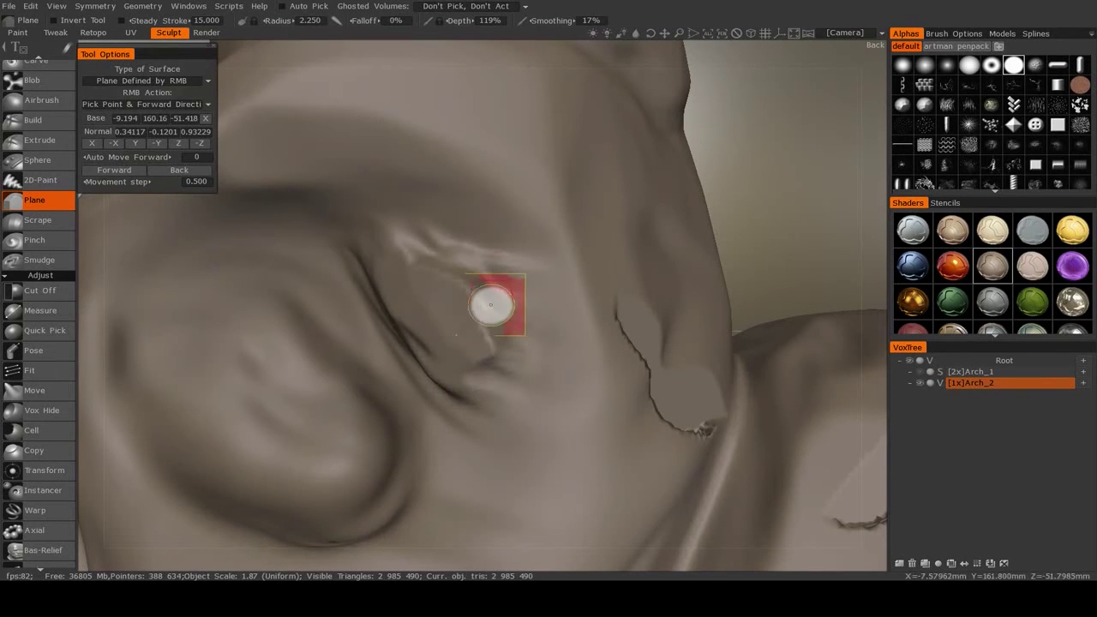
mouse_move(529, 320)
alt+mouse_down()
mouse_move(511, 319)
mouse_move(504, 275)
mouse_move(482, 319)
alt+mouse_up()
Redefine the plane on the hollow side of the flattened patch and carve a narrow notch along the deep groove's edge
mouse_move(559, 303)
alt+mouse_down()
mouse_move(587, 301)
mouse_move(569, 276)
mouse_move(484, 264)
mouse_move(483, 278)
alt+mouse_up()
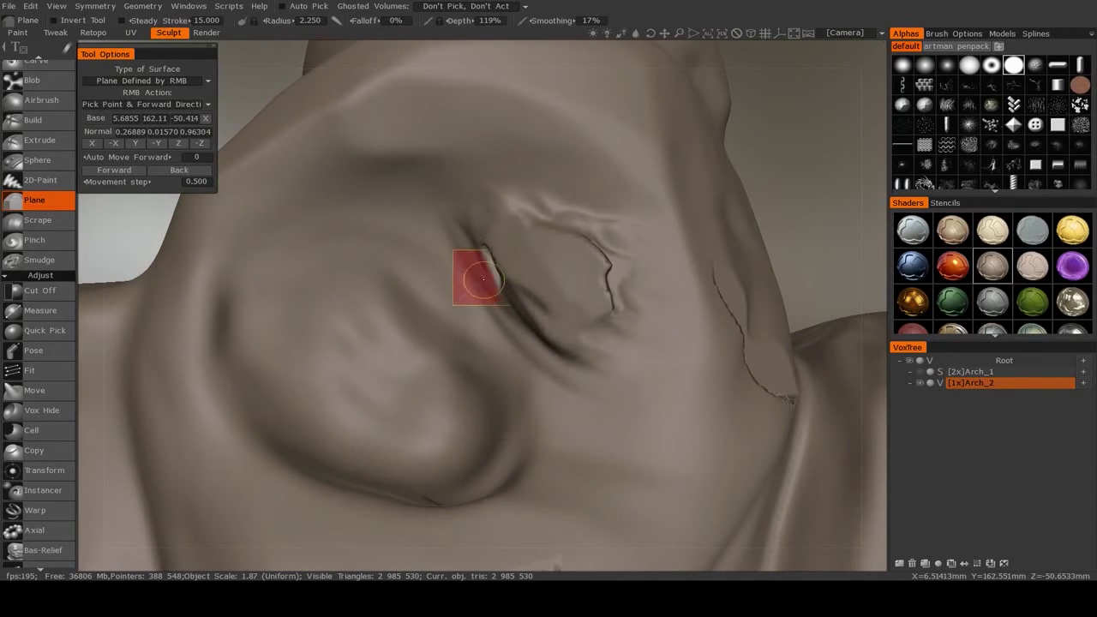
drag(516, 338, 529, 367)
mouse_move(495, 355)
alt+right_down()
mouse_move(813, 283)
mouse_move(625, 384)
alt+right_up()
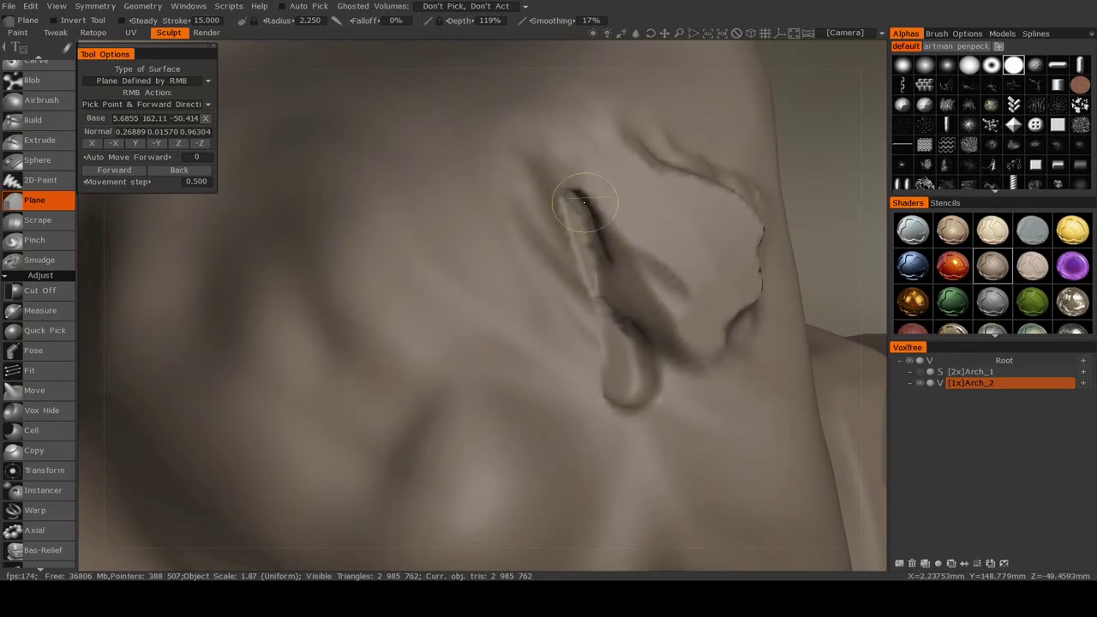
drag(607, 252, 617, 258)
alt+right_drag(617, 258, 399, 270)
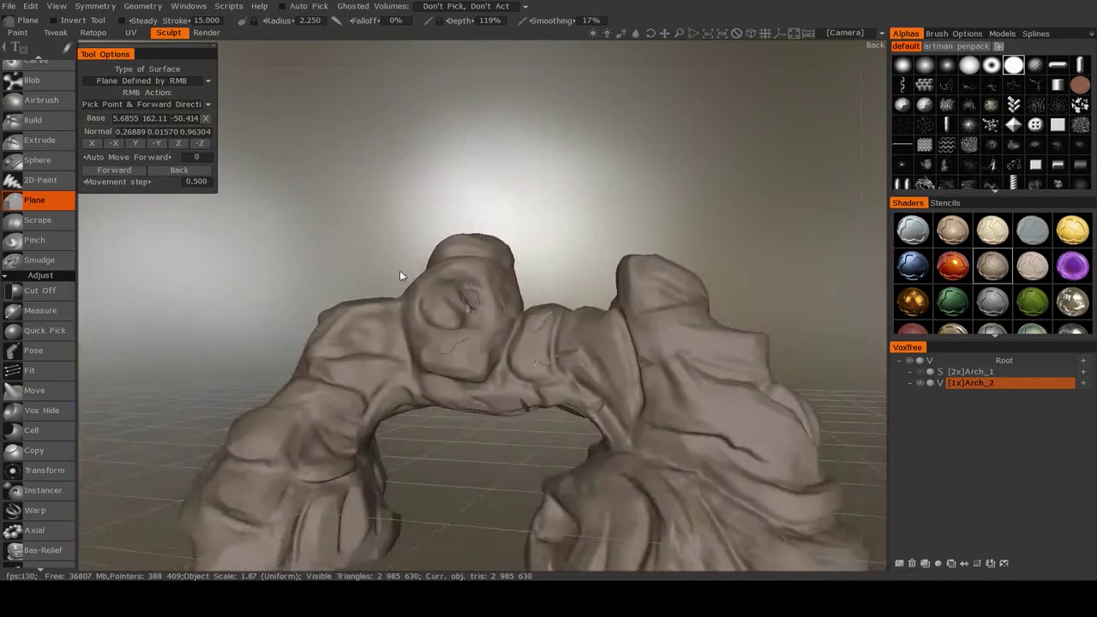
Redefine the plane at the outer edge of the flattened patch beside the hollow and touch up its rim
alt+drag(399, 270, 464, 311)
scroll(464, 310, up, 5)
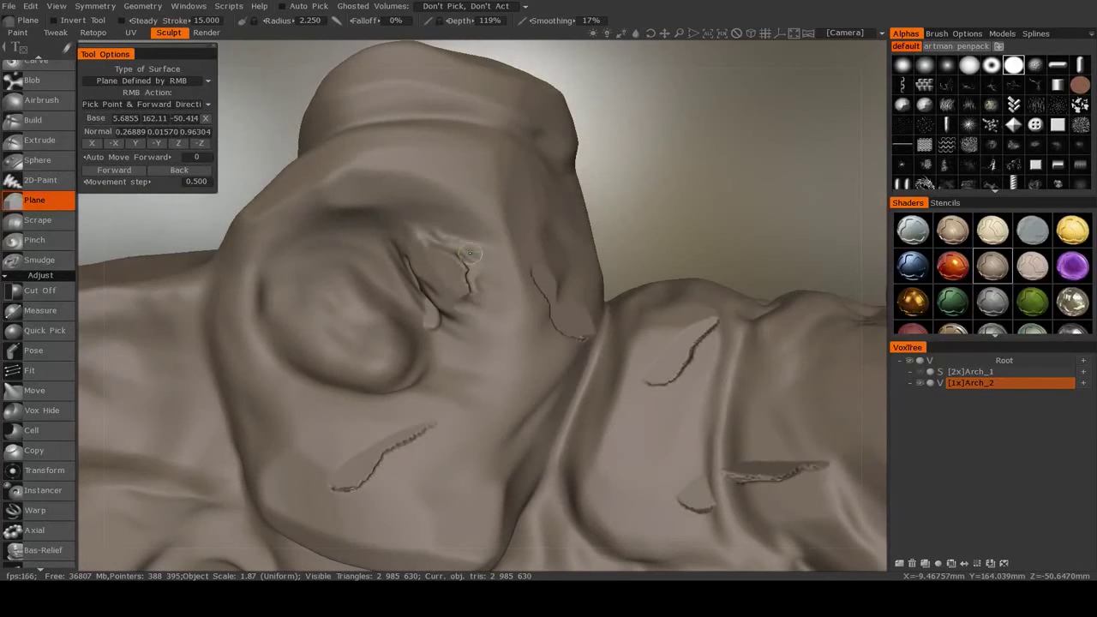
alt+right_drag(461, 249, 600, 436)
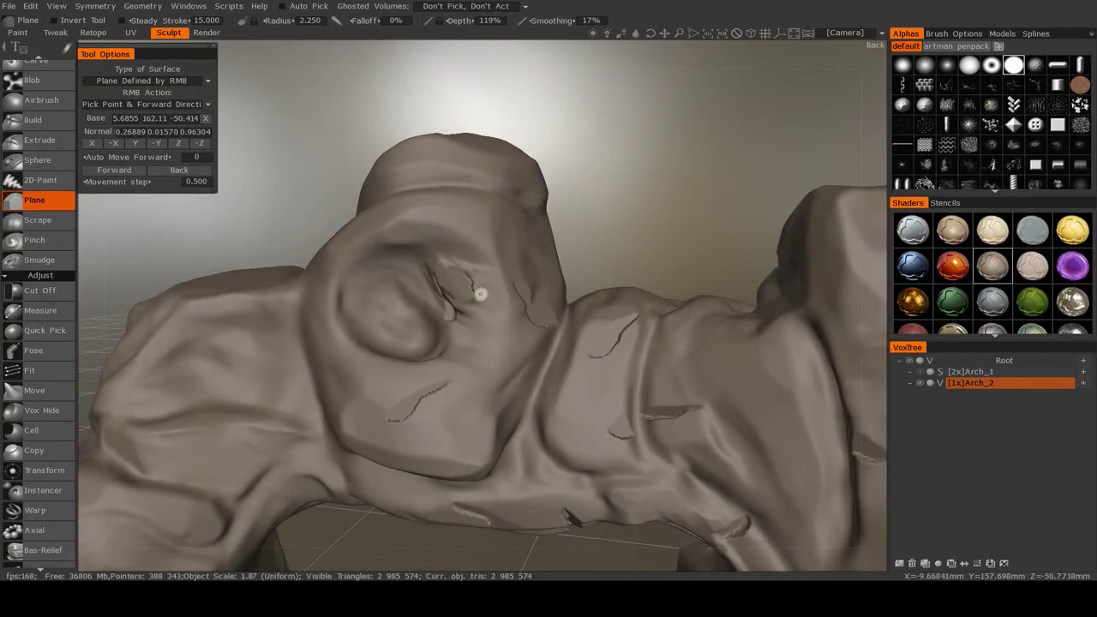
scroll(472, 286, up, 5)
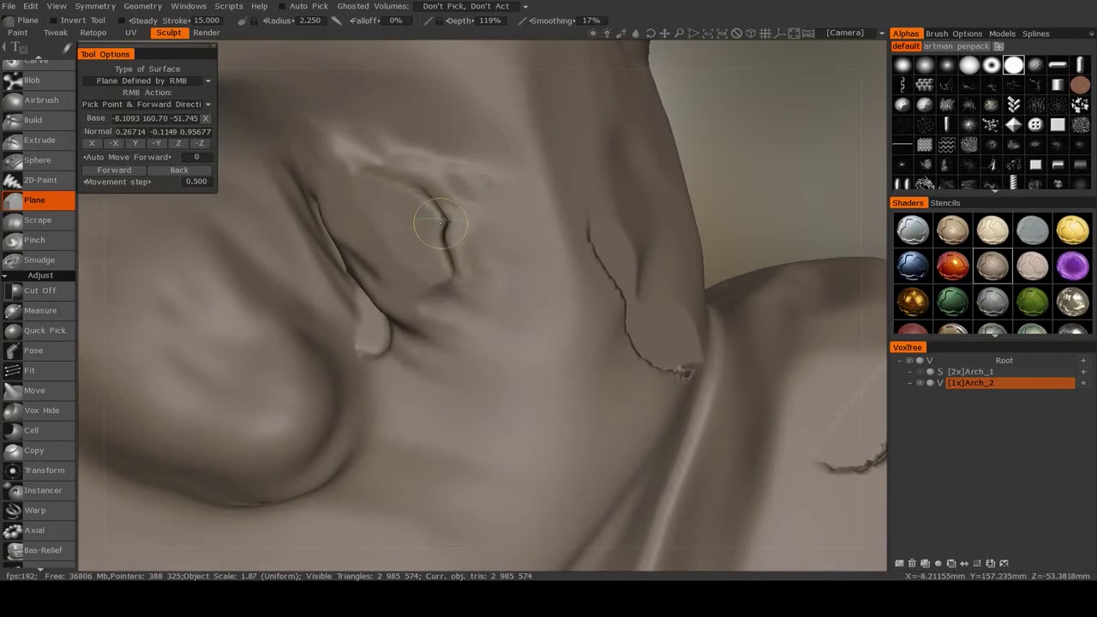
scroll(441, 223, down, 5)
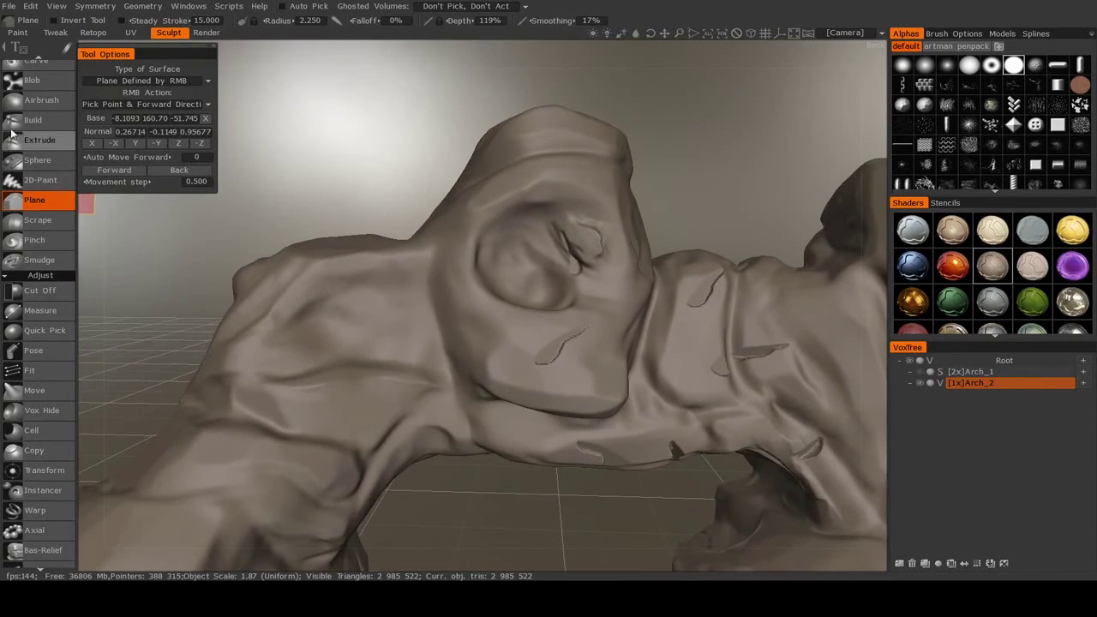
Carve fine grooves into the crease above the left leg's oval ledge, using the Build tool at radius 4.598 and 84% depth
click(32, 120)
scroll(125, 137, down, 5)
scroll(484, 248, up, 3)
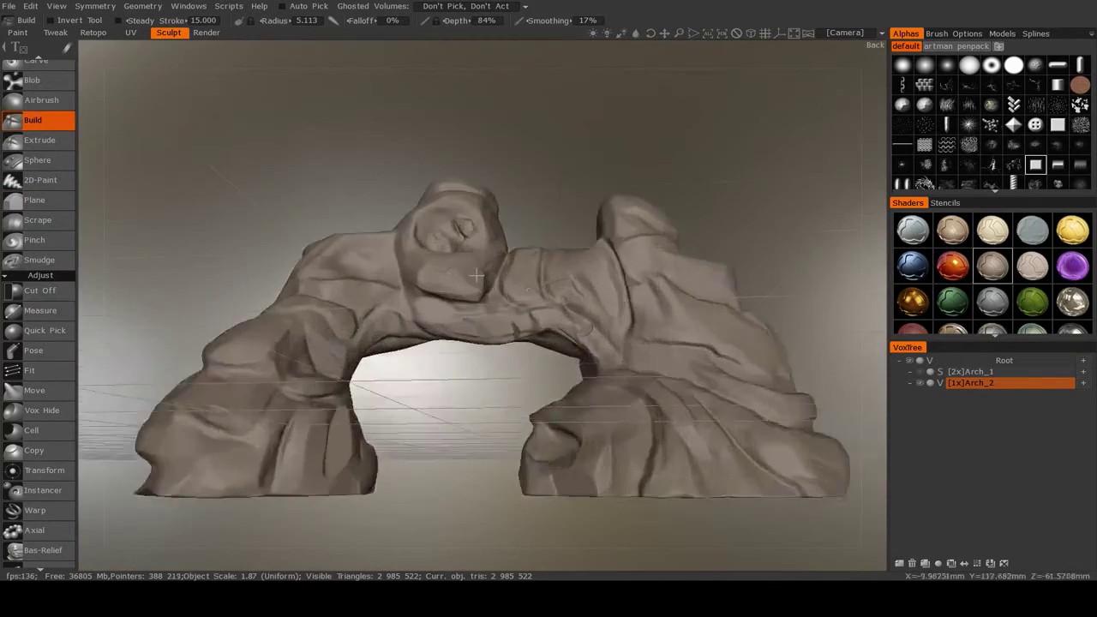
scroll(475, 274, up, 6)
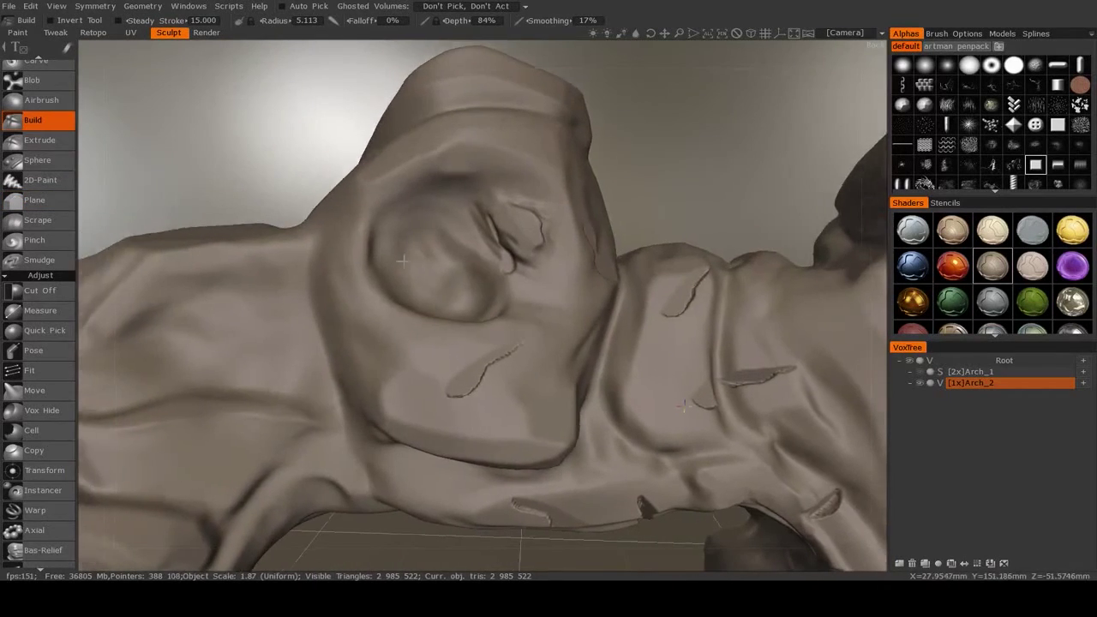
alt+drag(403, 261, 422, 270)
alt+drag(382, 299, 462, 309)
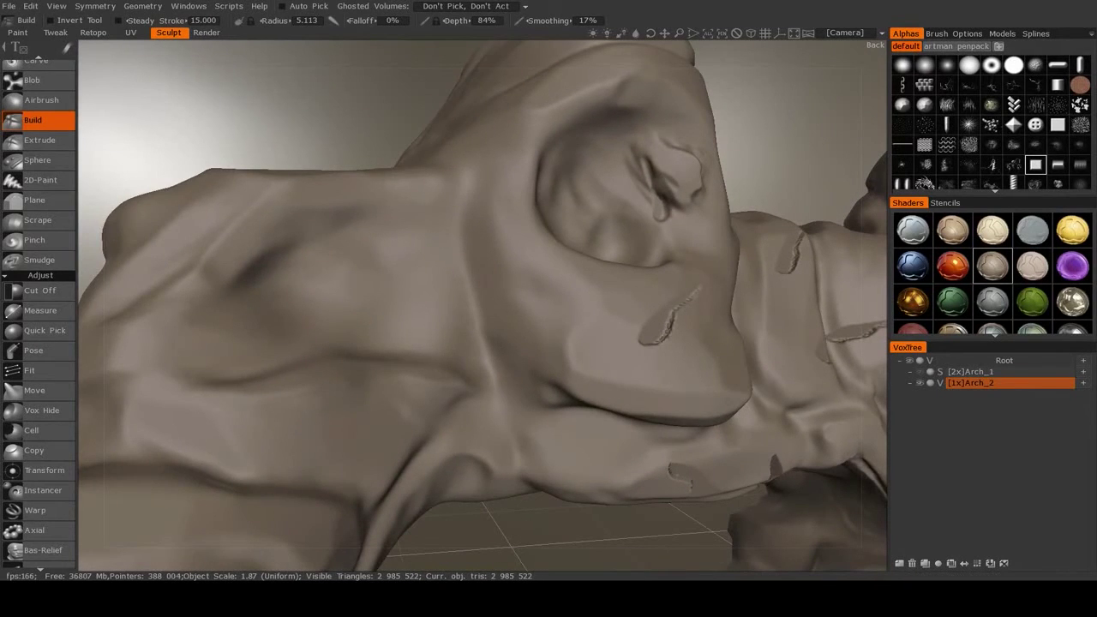
key(alt+Tab)
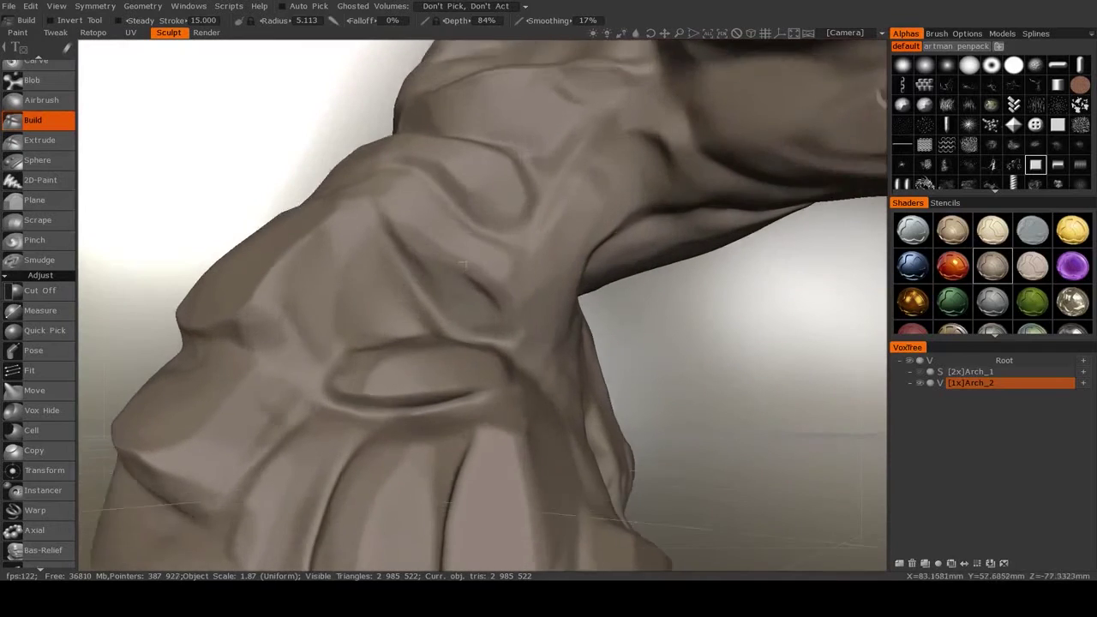
alt+right_drag(463, 264, 425, 271)
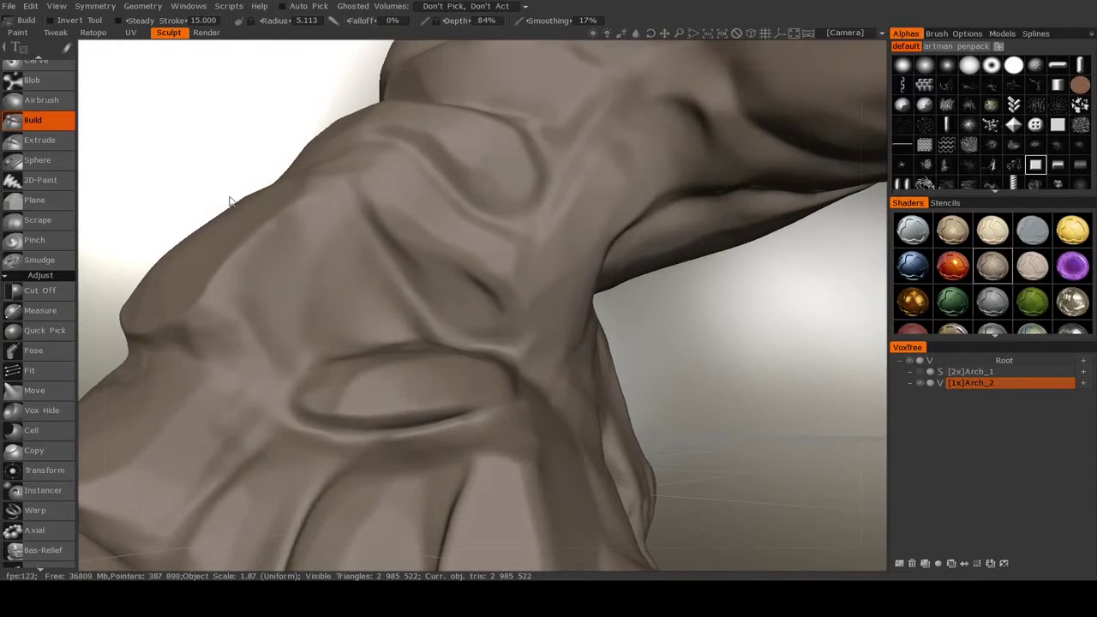
alt+middle_drag(530, 282, 490, 252)
alt+right_drag(489, 252, 425, 257)
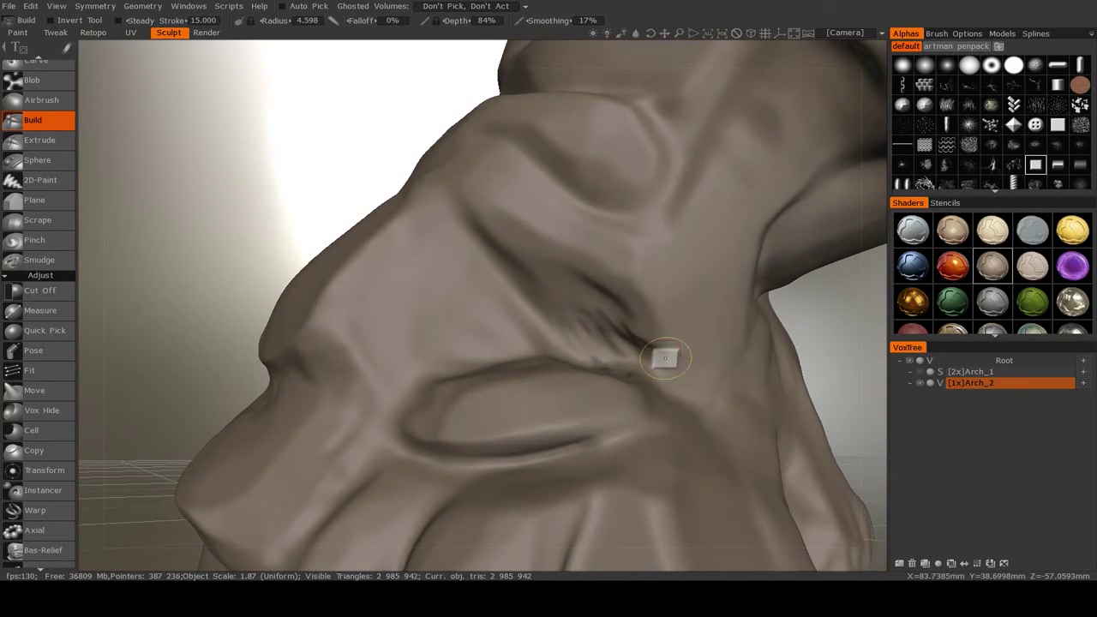
Continue the grooves toward the leg's inner edge at radius 3.873, and add curved ones on the crease's outer side at radius 6.255
alt+drag(666, 359, 612, 311)
mouse_move(612, 312)
alt+right_down()
mouse_move(560, 326)
mouse_move(567, 337)
alt+right_up()
mouse_move(598, 301)
alt+mouse_down()
mouse_move(618, 260)
mouse_move(647, 299)
mouse_move(615, 289)
mouse_move(664, 341)
alt+mouse_up()
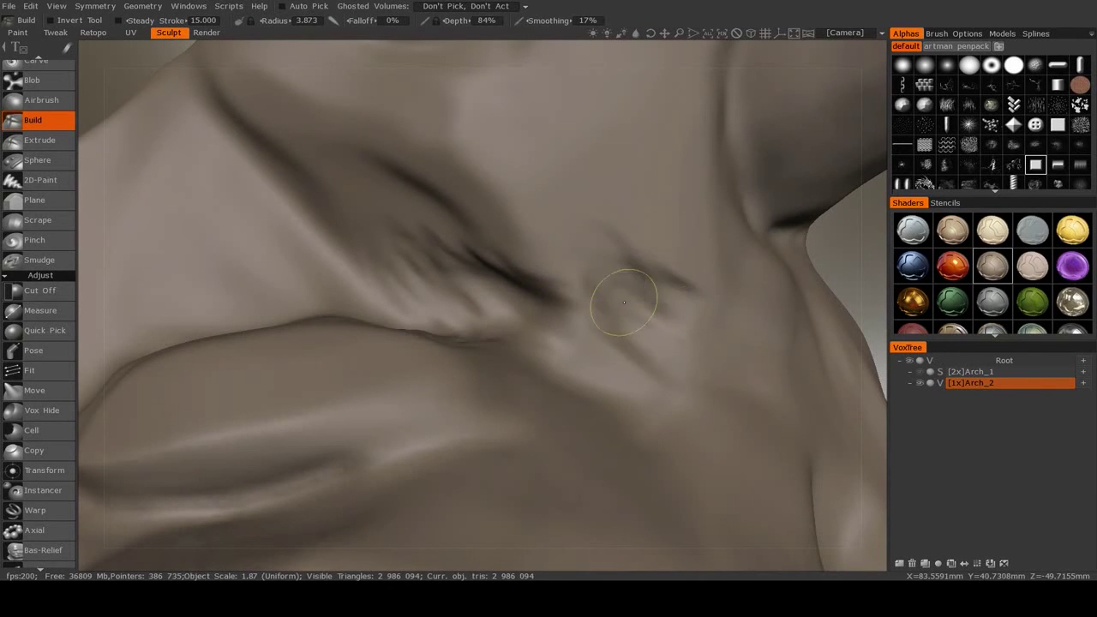
mouse_move(624, 302)
mouse_down()
mouse_move(730, 286)
mouse_move(664, 296)
mouse_up()
mouse_move(664, 296)
alt+right_down()
mouse_move(575, 300)
mouse_move(397, 267)
alt+right_up()
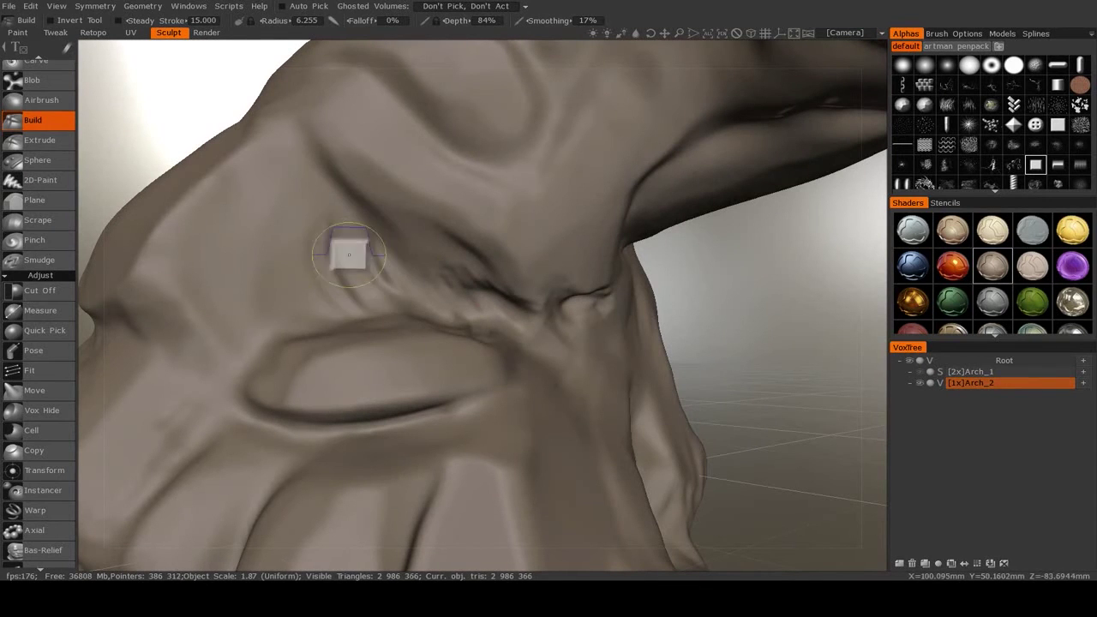
mouse_move(409, 274)
alt+mouse_down()
mouse_move(520, 292)
mouse_move(463, 311)
mouse_move(385, 303)
mouse_move(364, 283)
mouse_move(409, 269)
alt+mouse_up()
Scrape facets into the grooves along the left leg's crease at 147% depth, starting at radius 3.969 and ending at 5.810
click(46, 219)
alt+right_drag(409, 269, 436, 266)
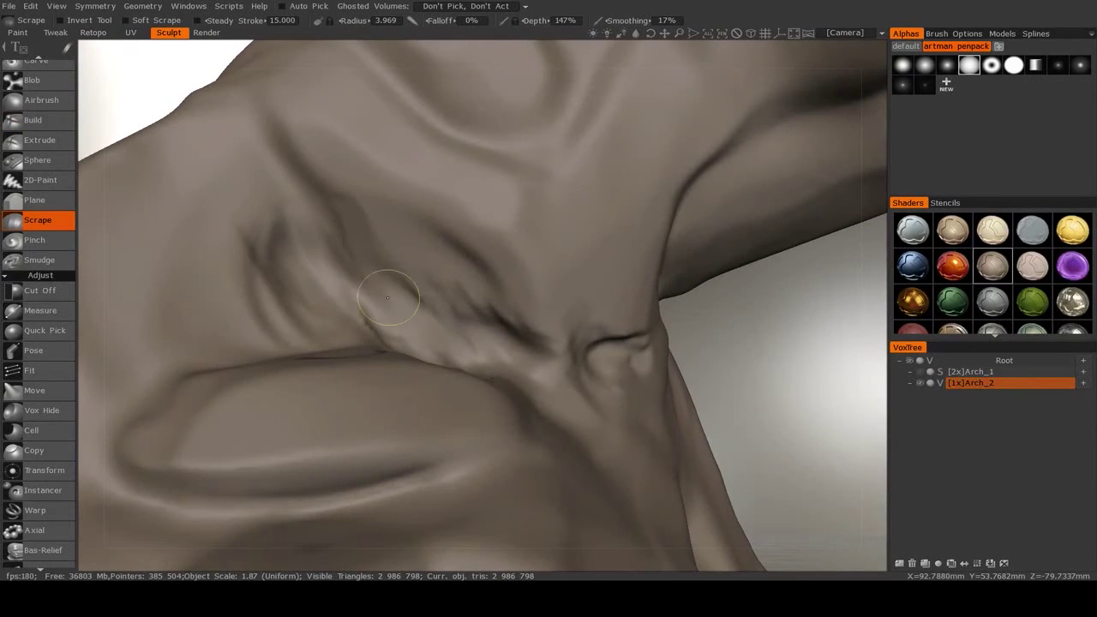
alt+drag(260, 233, 267, 281)
right_drag(267, 282, 301, 281)
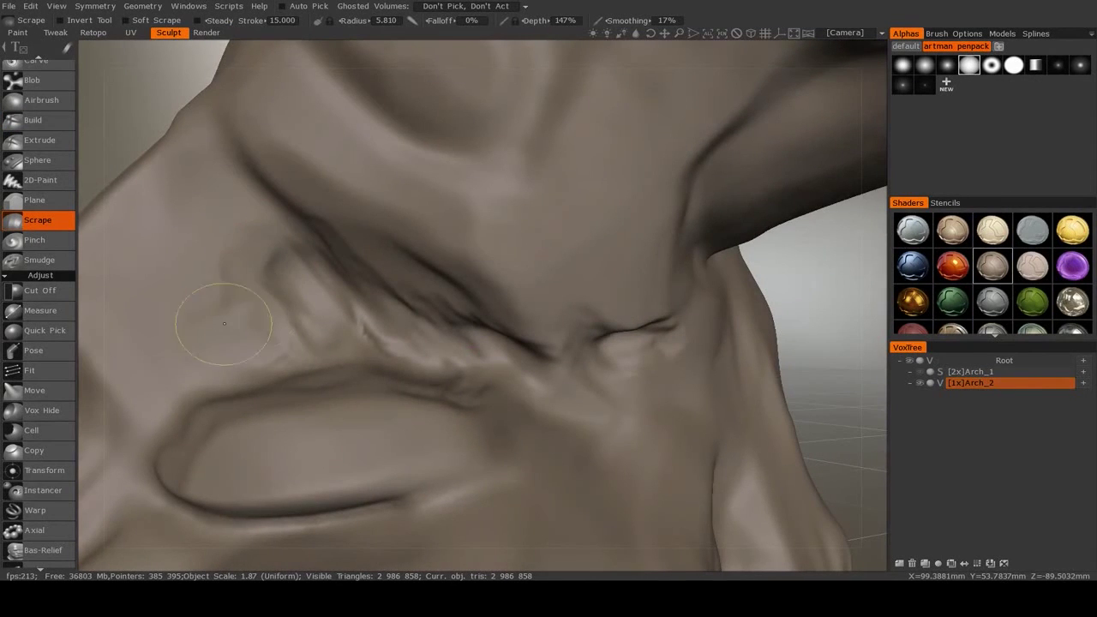
alt+drag(421, 308, 493, 301)
mouse_move(576, 346)
mouse_down()
mouse_move(569, 375)
mouse_move(556, 348)
mouse_up()
mouse_move(500, 269)
alt+mouse_down()
mouse_move(653, 314)
mouse_move(629, 279)
alt+mouse_up()
mouse_move(645, 360)
mouse_down()
mouse_move(703, 345)
mouse_move(600, 360)
mouse_up()
Examine the new crease detail and the rest of the arch from several distances and angles
alt+right_drag(600, 360, 532, 351)
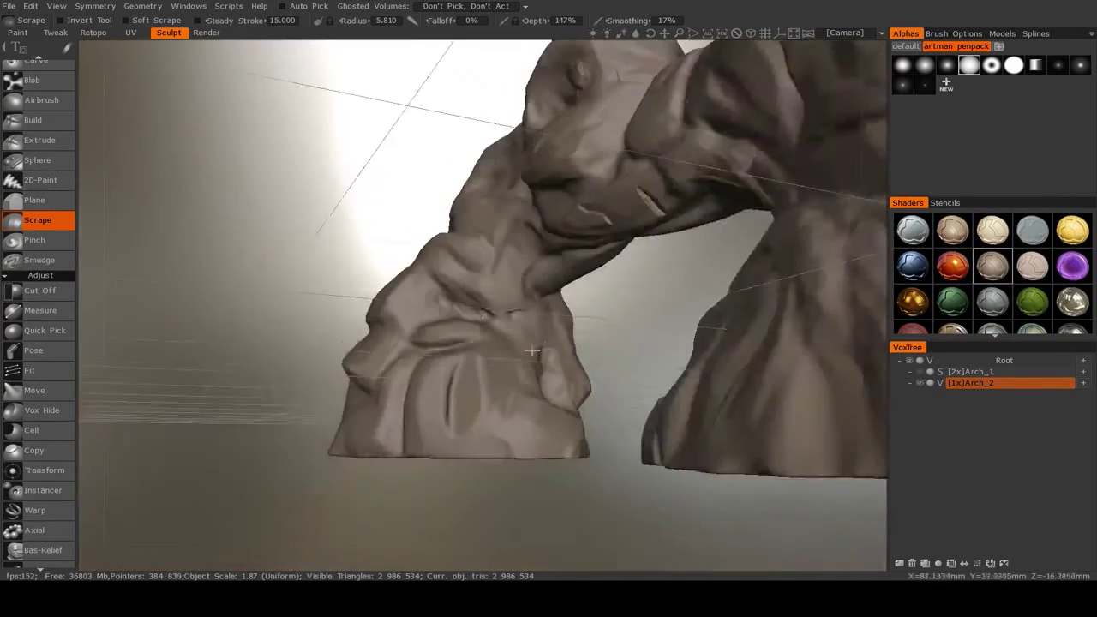
alt+drag(533, 351, 576, 378)
alt+right_drag(575, 379, 500, 350)
alt+drag(501, 351, 494, 373)
alt+right_drag(493, 374, 576, 347)
alt+middle_drag(576, 348, 514, 318)
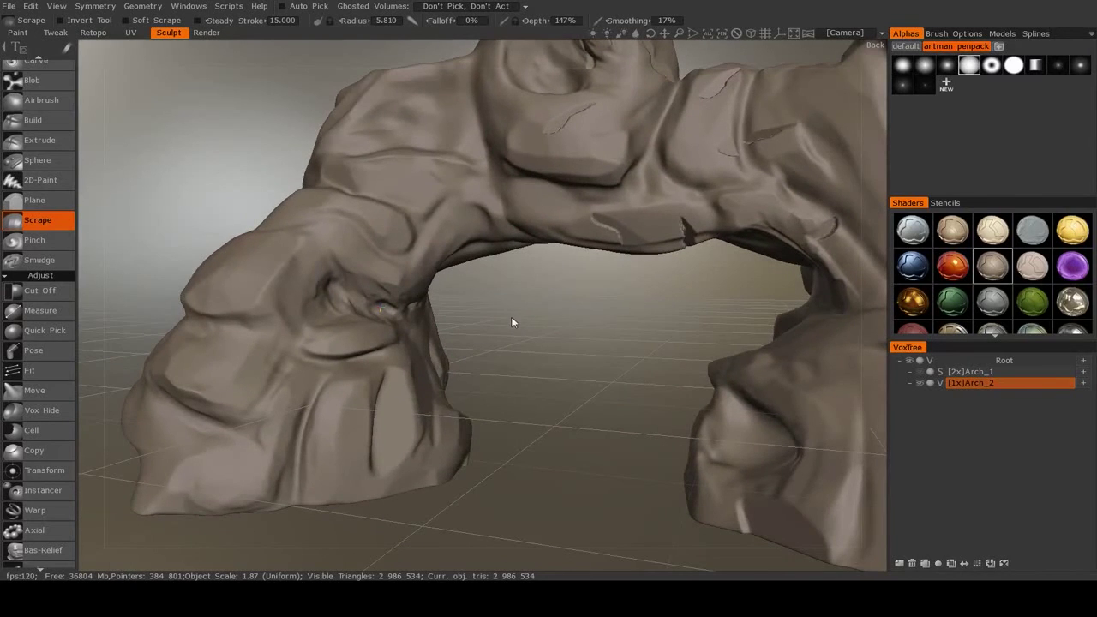
alt+drag(512, 317, 540, 341)
alt+right_drag(540, 341, 618, 368)
alt+drag(618, 368, 632, 296)
Switch to the Build tool and smooth the jagged rims of the two lower chips on either side of the span's vertical ridge
click(42, 127)
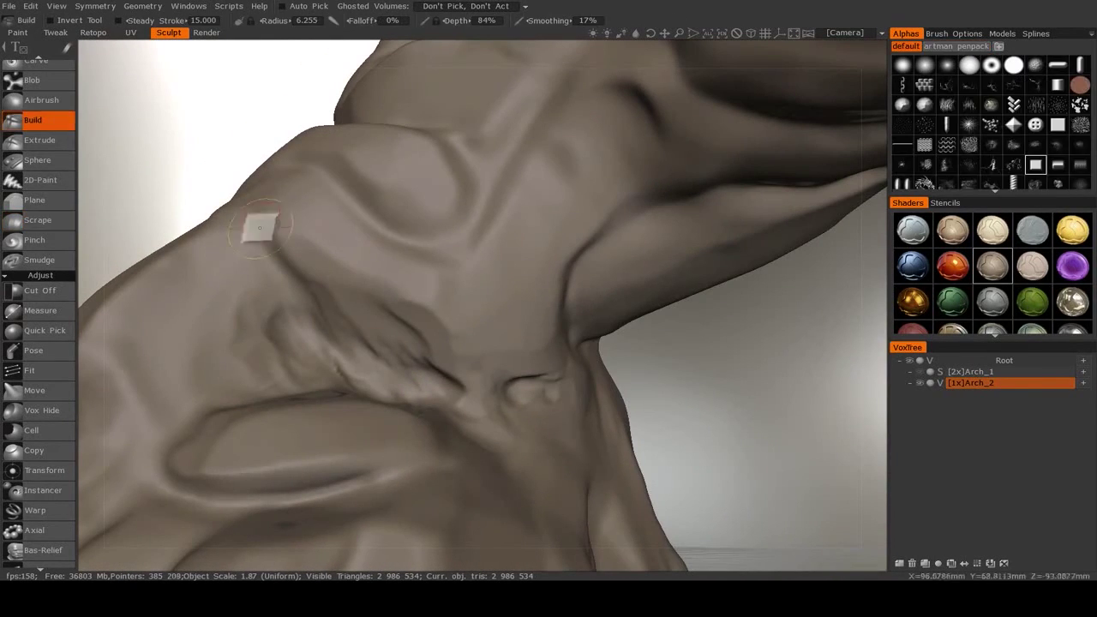
alt+right_drag(260, 227, 465, 318)
alt+drag(465, 318, 480, 391)
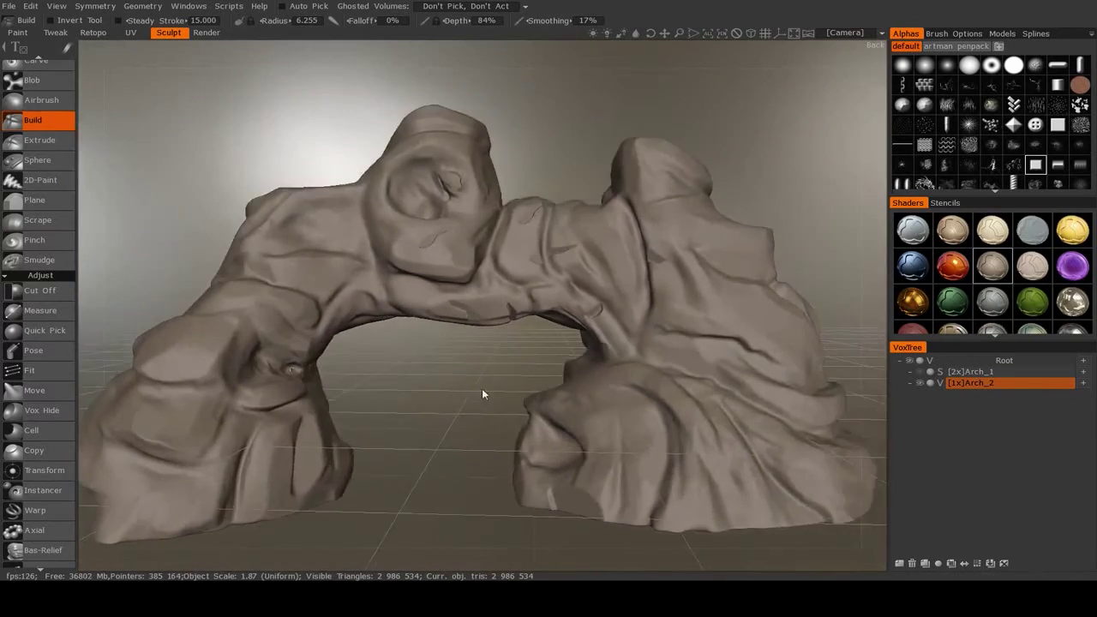
scroll(489, 368, up, 10)
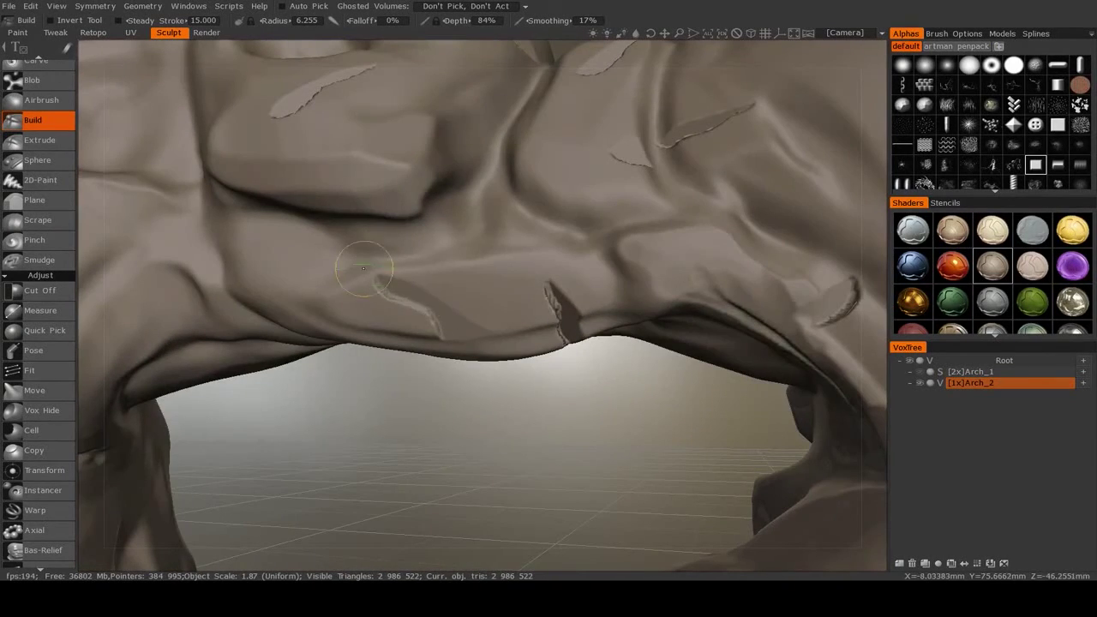
mouse_move(573, 294)
alt+mouse_down()
mouse_move(508, 263)
mouse_move(526, 331)
mouse_move(500, 357)
alt+mouse_up()
scroll(500, 358, up, 5)
alt+middle_drag(693, 465, 577, 405)
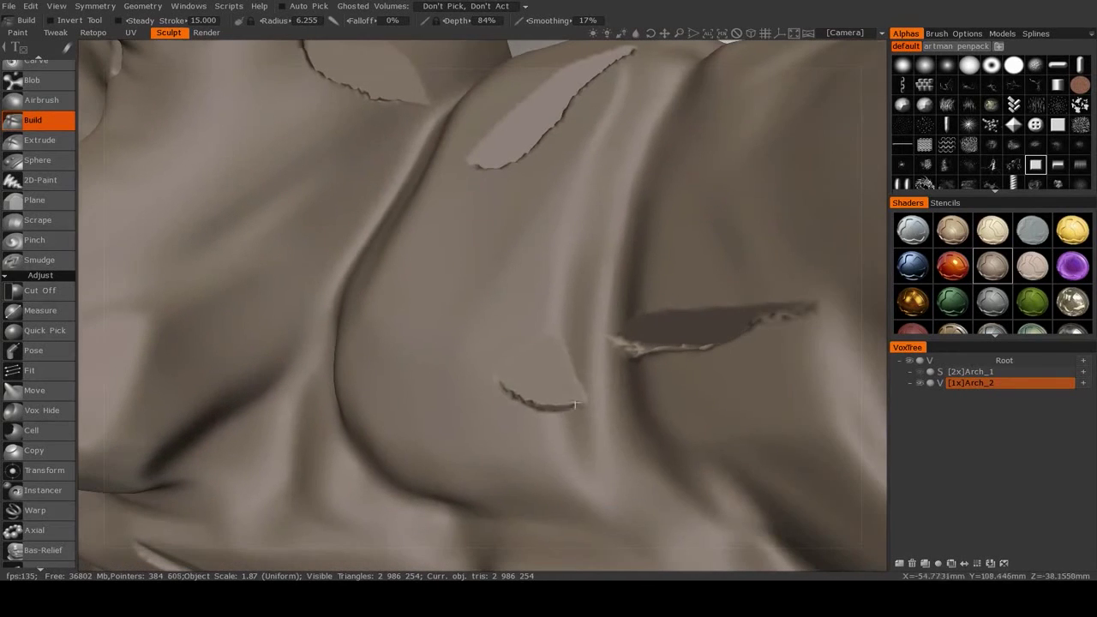
mouse_move(519, 387)
shift+mouse_down()
mouse_move(576, 417)
mouse_move(550, 410)
shift+mouse_up()
mouse_move(672, 338)
shift+mouse_down()
mouse_move(642, 358)
mouse_move(704, 354)
shift+mouse_up()
alt+middle_drag(623, 280, 605, 301)
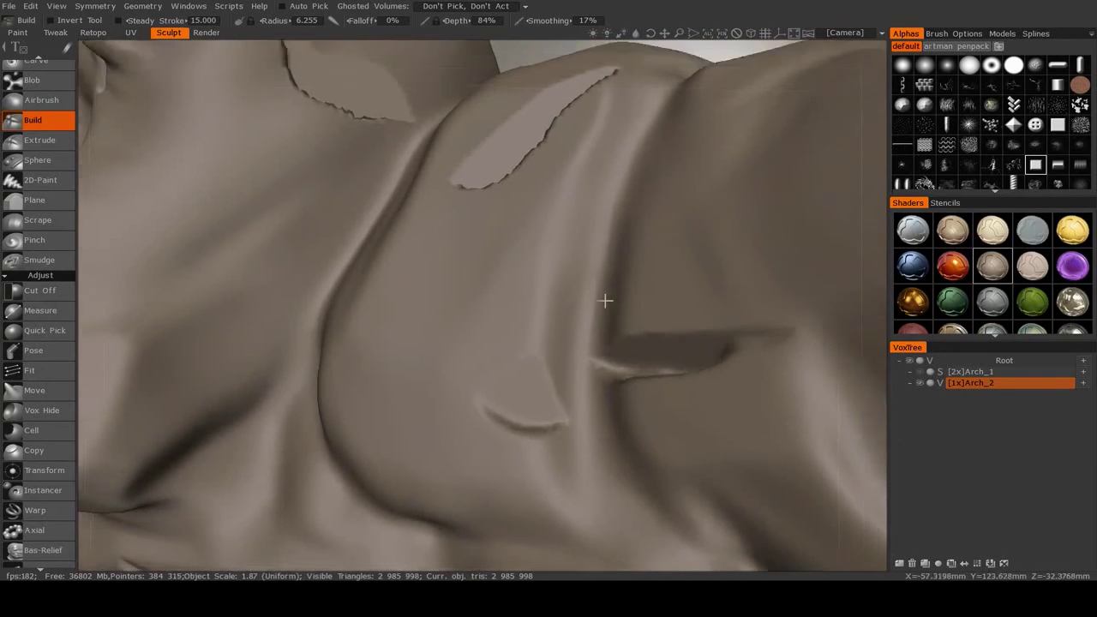
Smooth the jagged rims of the span's upper chip and the chips on the boulder's side and lower front
alt+drag(605, 301, 546, 338)
scroll(601, 386, down, 5)
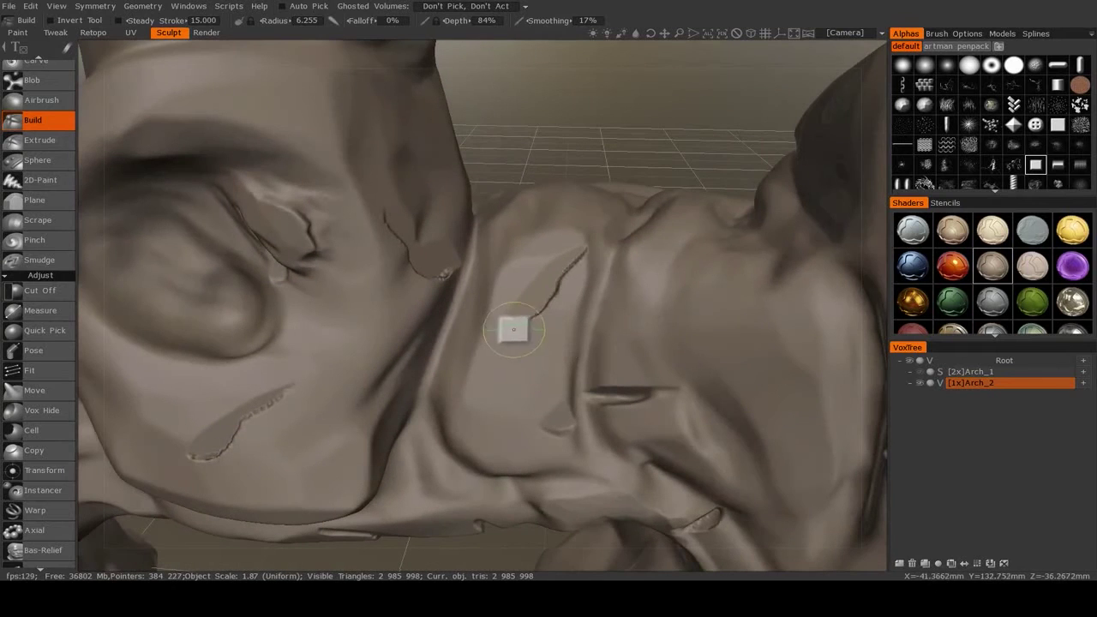
alt+drag(504, 304, 401, 266)
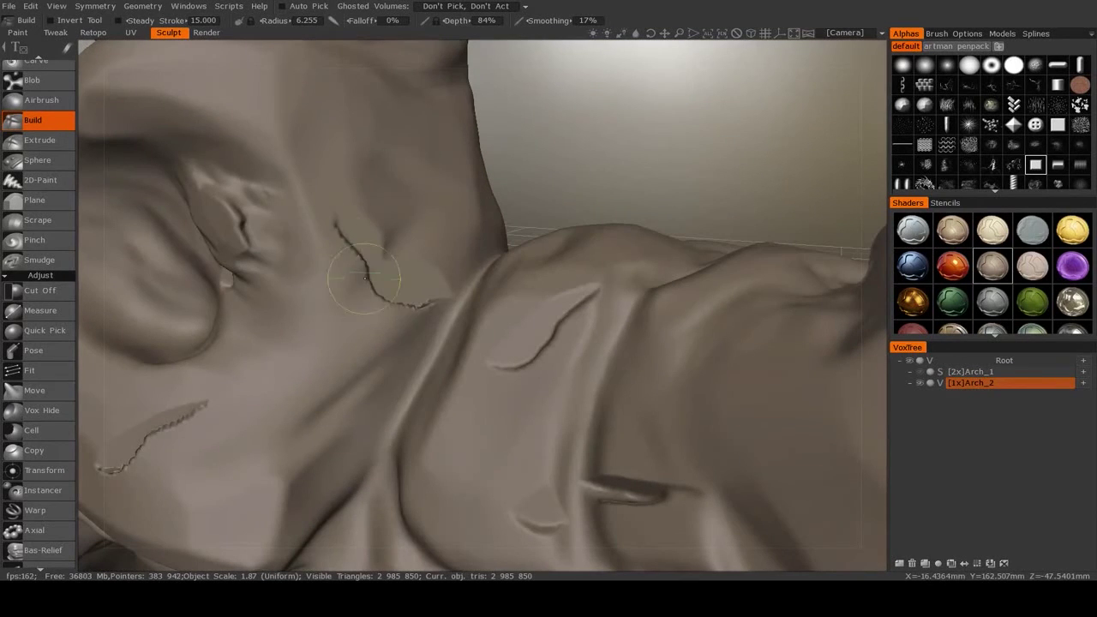
middle_drag(169, 421, 437, 326)
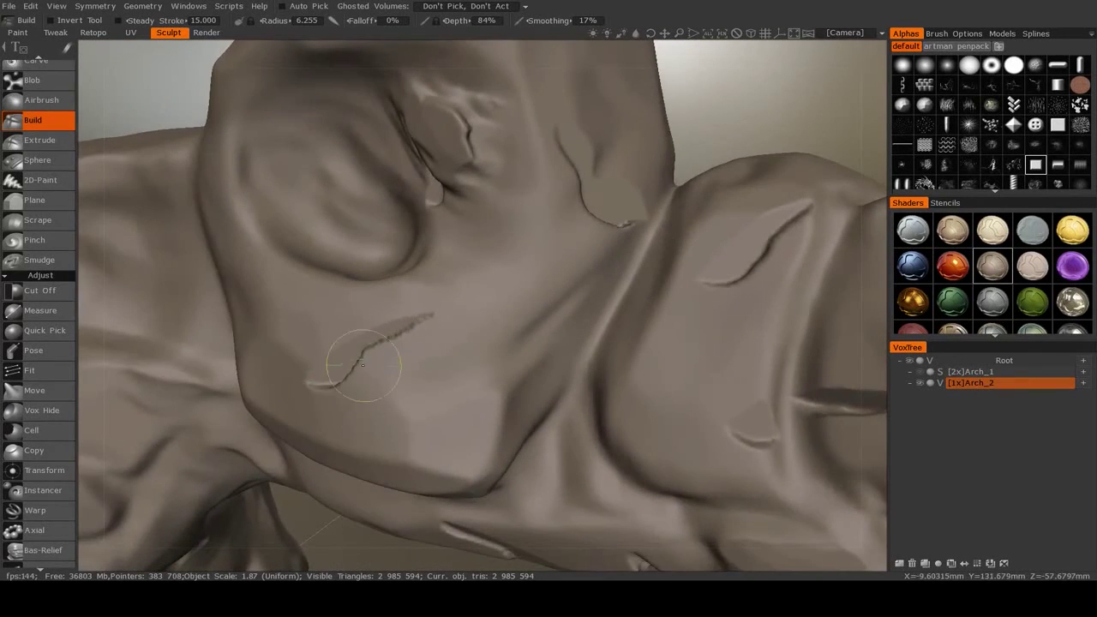
scroll(346, 376, down, 5)
Sculpt a cluster of diagonal grooves on the span beside the deep vertical crack, using the Build tool at radius 4.124
alt+drag(421, 363, 535, 261)
scroll(552, 328, up, 3)
scroll(572, 257, down, 3)
scroll(566, 257, up, 5)
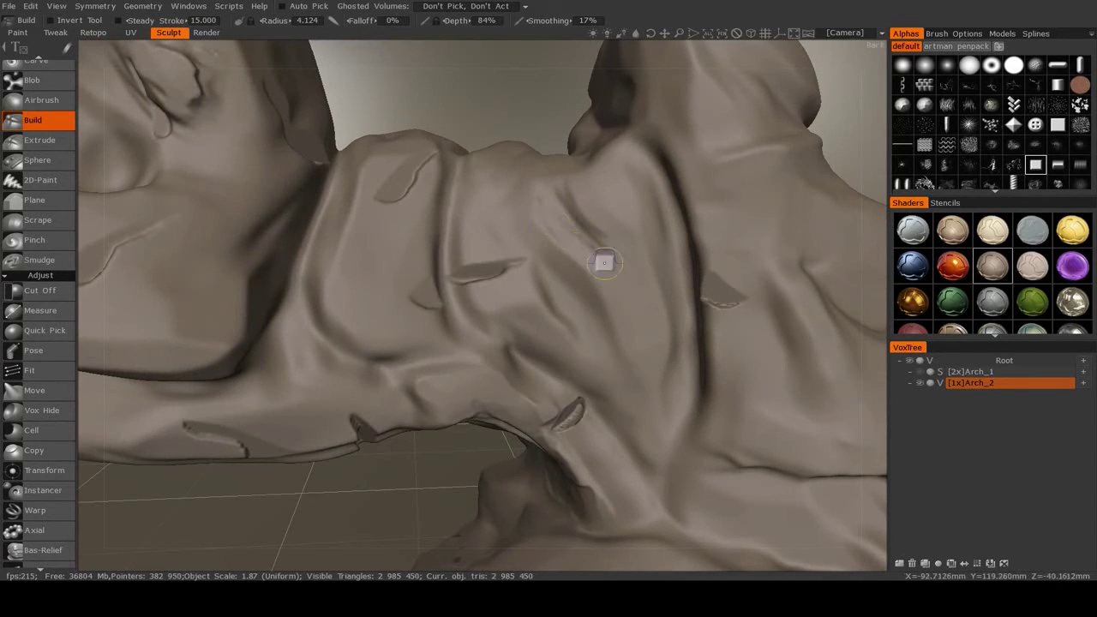
scroll(612, 290, down, 4)
mouse_move(580, 261)
mouse_down()
mouse_move(612, 290)
mouse_move(514, 296)
mouse_move(480, 330)
mouse_move(445, 316)
mouse_up()
scroll(480, 278, up, 4)
scroll(468, 305, up, 3)
Scrape facets across the new diagonal grooves at radius 5.462 and 147% depth, and switch to the Extrude tool
click(38, 220)
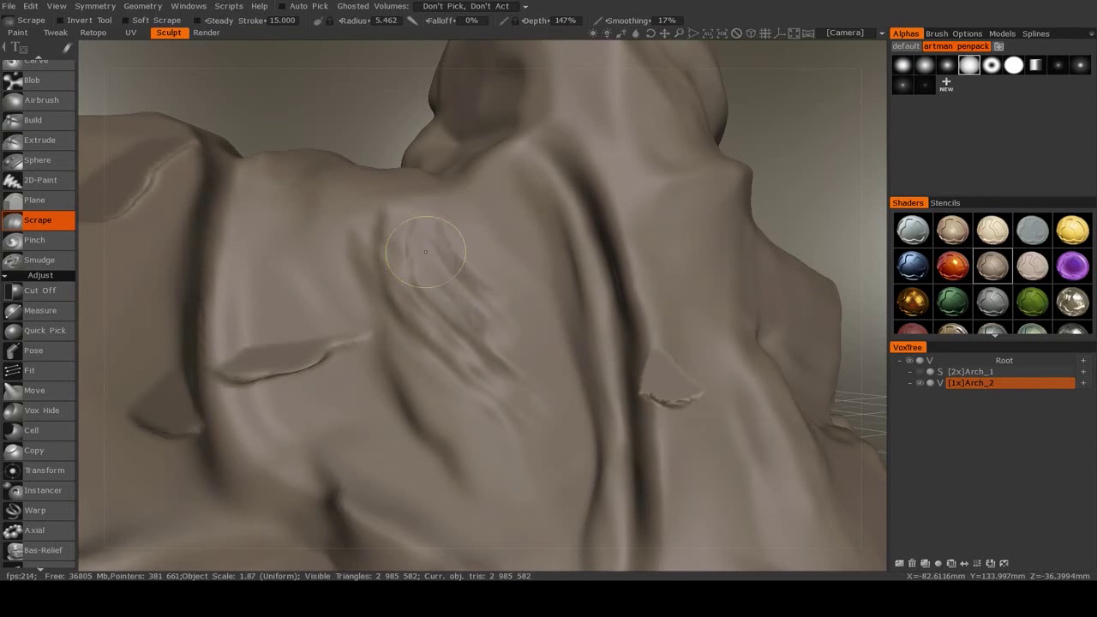
alt+drag(452, 280, 449, 277)
mouse_move(394, 251)
mouse_down()
mouse_move(392, 240)
mouse_move(403, 296)
mouse_move(440, 282)
mouse_move(468, 294)
mouse_up()
click(43, 142)
alt+middle_drag(468, 293, 500, 274)
Pick a plane on the right leg's broad shoulder and carve a long diagonal chip, using the Plane tool at radius 5.250
alt+drag(605, 314, 527, 361)
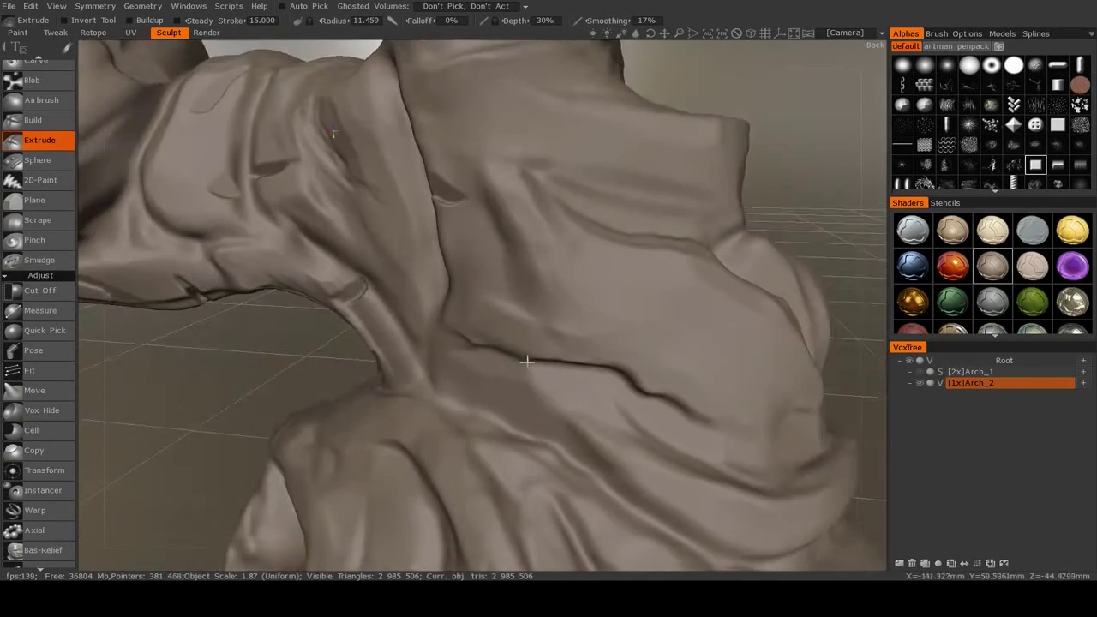
alt+middle_drag(527, 360, 553, 276)
alt+right_drag(535, 276, 614, 299)
mouse_move(368, 283)
alt+mouse_down()
mouse_move(326, 249)
mouse_move(398, 241)
mouse_move(384, 200)
alt+mouse_up()
click(61, 204)
right_click(398, 241)
drag(284, 20, 288, 21)
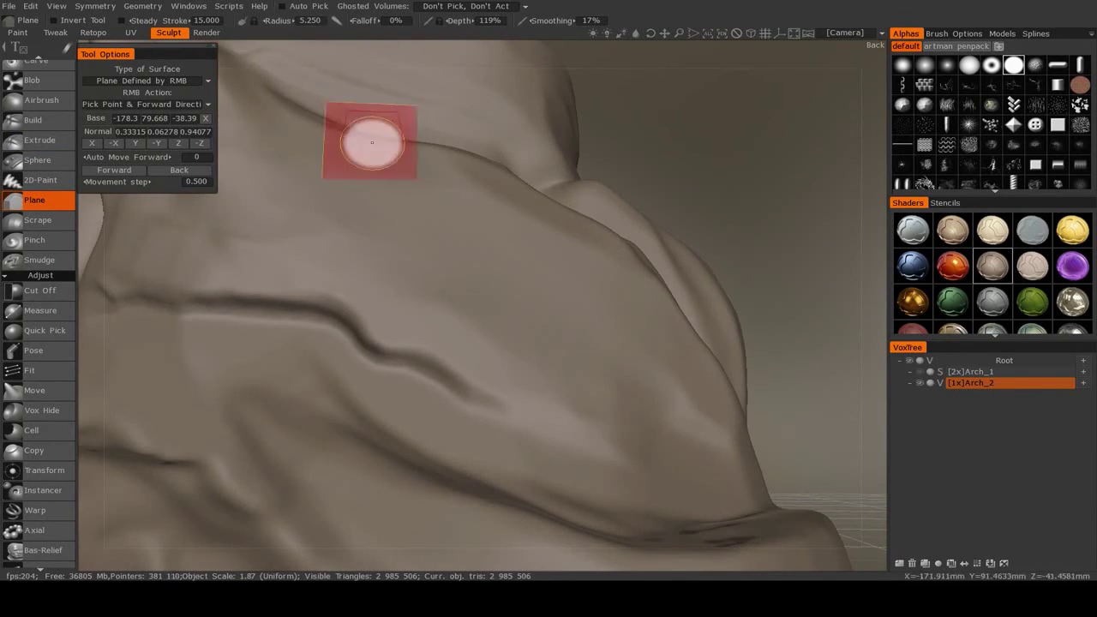
right_click(421, 216)
mouse_move(421, 215)
alt+mouse_down()
mouse_move(429, 260)
mouse_move(417, 240)
mouse_move(467, 296)
mouse_move(600, 345)
alt+mouse_up()
right_click(411, 247)
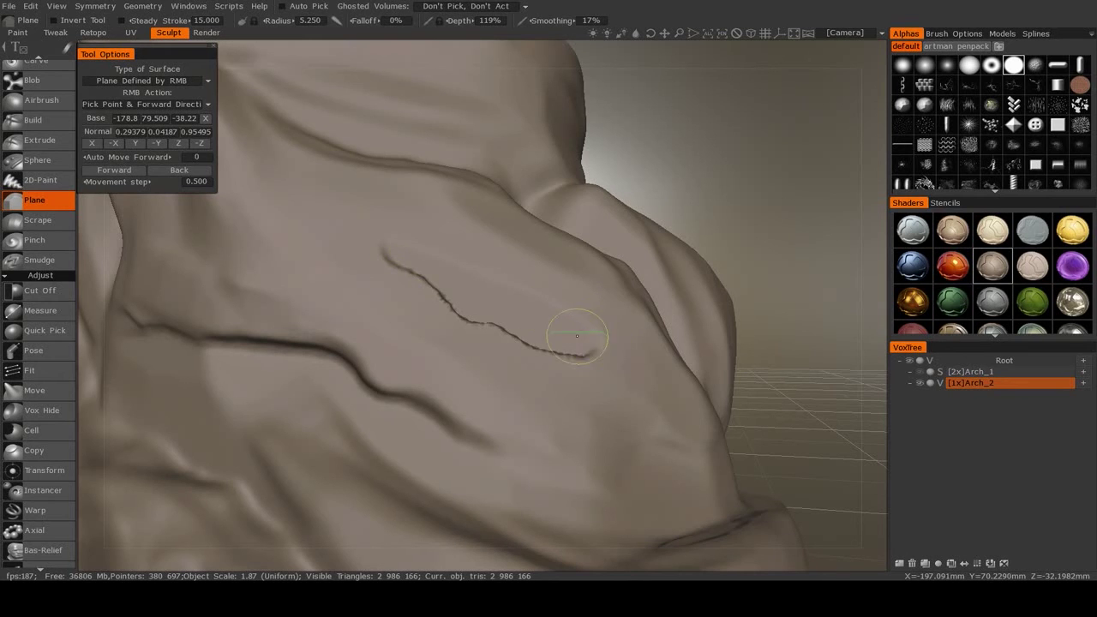
drag(383, 255, 583, 360)
Redefine the plane above the shoulder's diagonal chip, carve a second long chip there and smooth the chips' rims
mouse_move(414, 249)
alt+mouse_down()
mouse_move(417, 263)
mouse_move(470, 276)
alt+mouse_up()
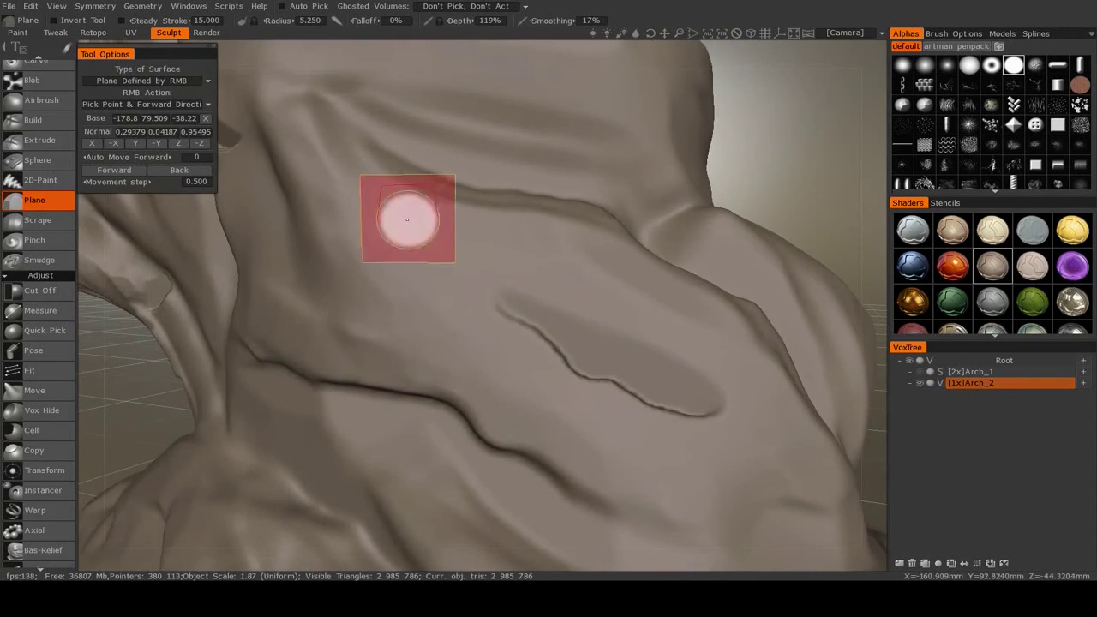
right_click(423, 196)
mouse_move(409, 220)
alt+mouse_down()
mouse_move(422, 197)
mouse_move(414, 228)
mouse_move(485, 249)
mouse_move(547, 236)
mouse_move(633, 244)
mouse_move(576, 269)
alt+mouse_up()
right_click(424, 192)
right_click(417, 208)
right_click(414, 199)
right_click(415, 228)
right_click(412, 233)
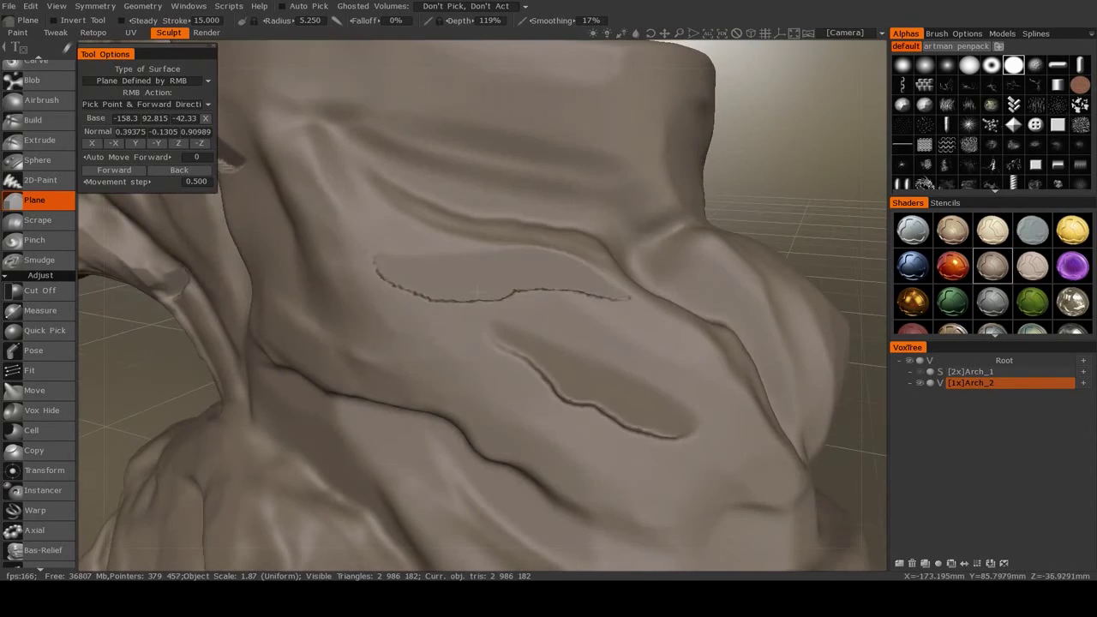
click(35, 120)
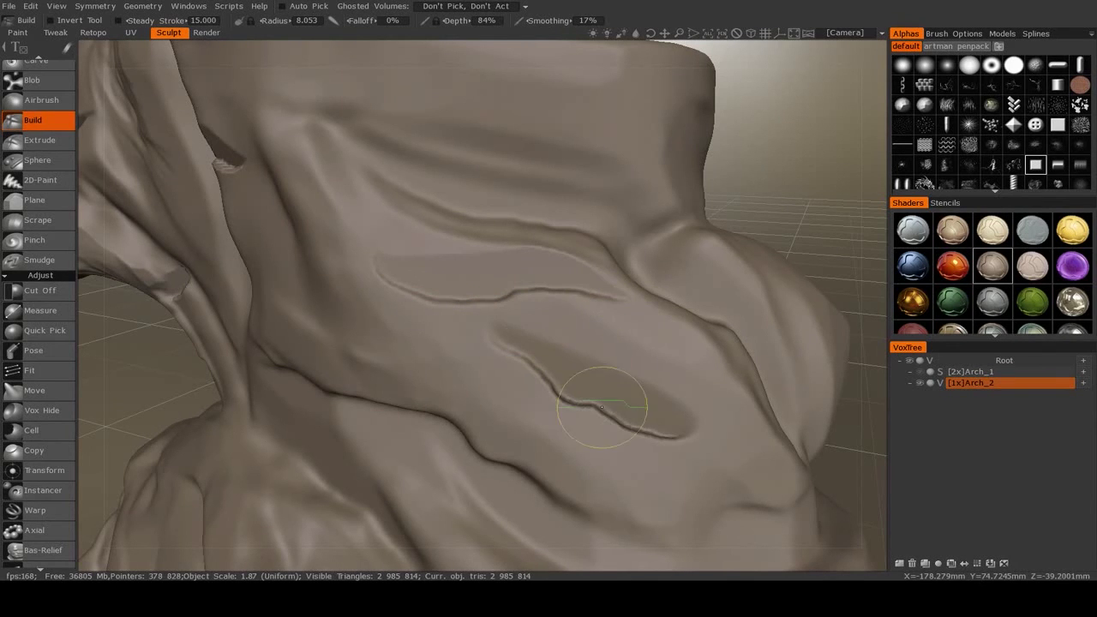
Scrape facets around the shoulder's two chips and along the ridge above them at radius 5.462 and 147% depth
click(38, 220)
alt+drag(557, 330, 495, 287)
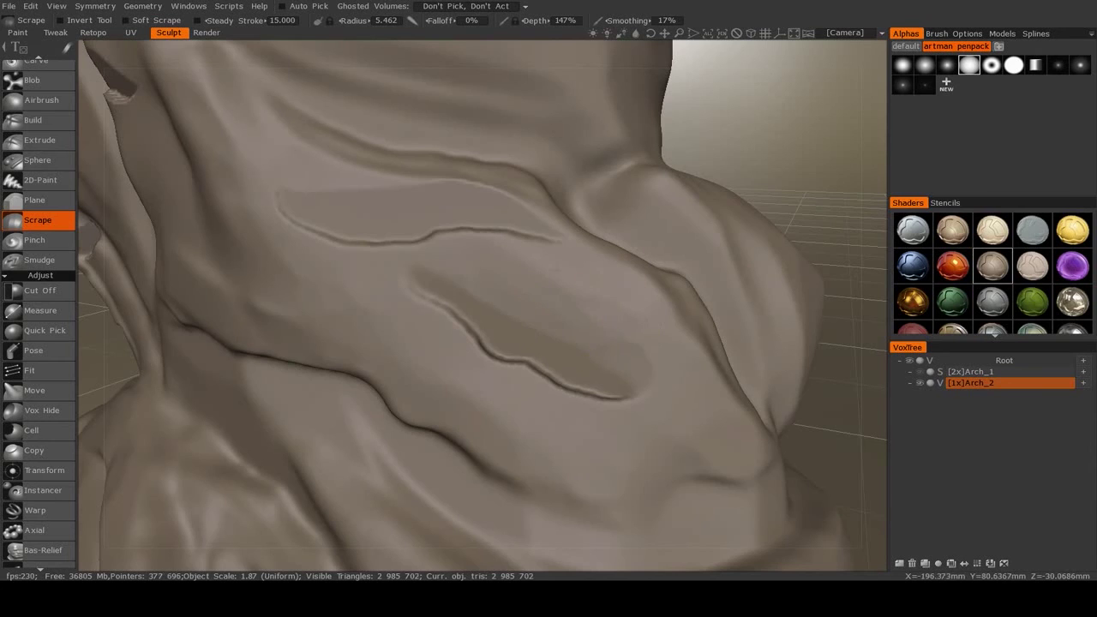
mouse_move(480, 240)
alt+mouse_down()
mouse_move(522, 286)
mouse_move(490, 257)
mouse_move(519, 272)
alt+mouse_up()
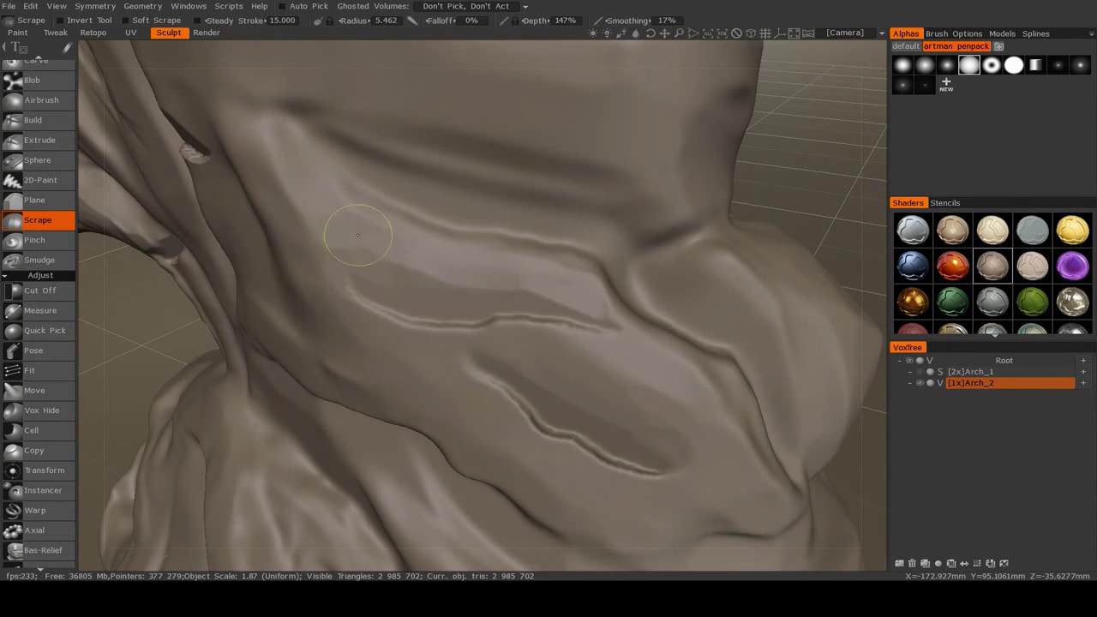
mouse_move(358, 235)
alt+mouse_down()
mouse_move(411, 188)
mouse_move(488, 181)
alt+mouse_up()
drag(610, 259, 480, 242)
mouse_move(614, 321)
mouse_down()
mouse_move(433, 207)
mouse_move(541, 272)
mouse_move(470, 286)
mouse_move(442, 333)
mouse_up()
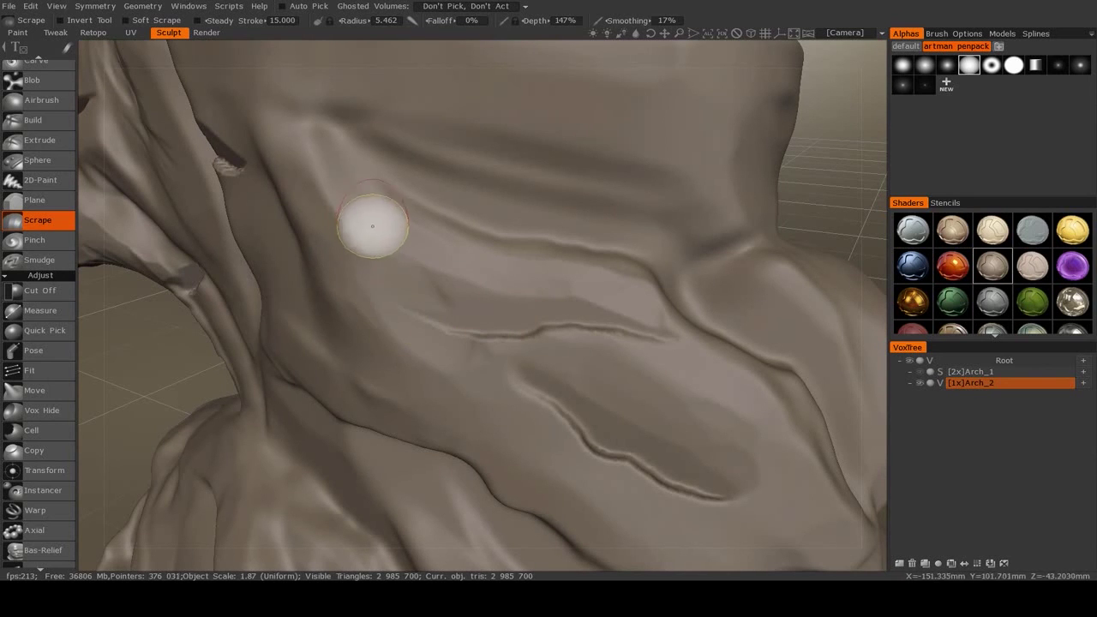
alt+drag(418, 321, 507, 297)
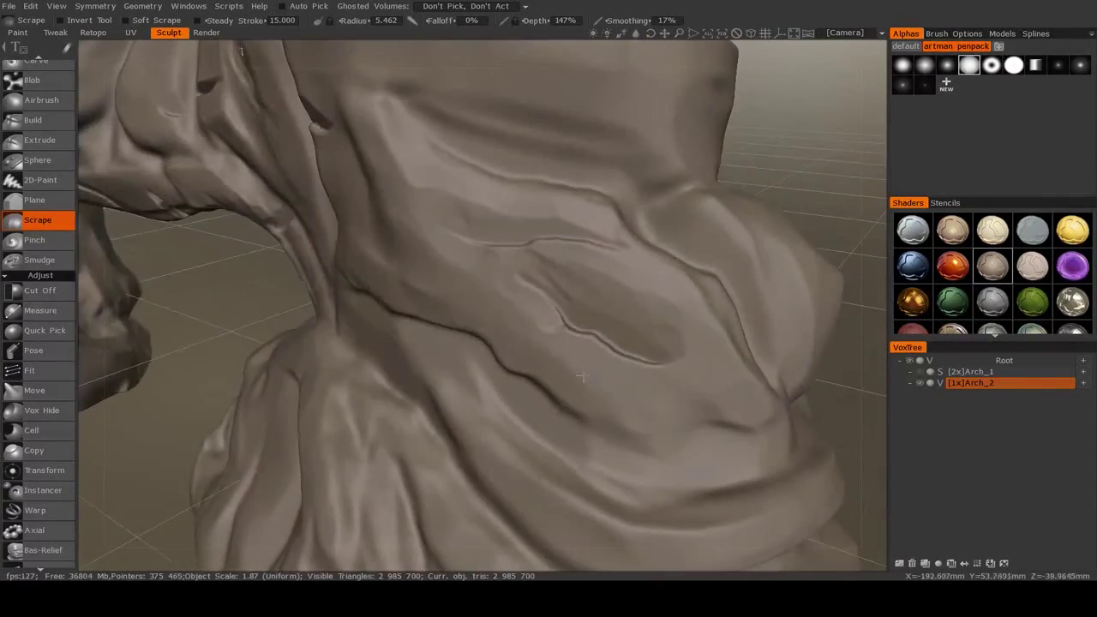
mouse_move(583, 377)
alt+mouse_down()
mouse_move(504, 389)
mouse_move(551, 297)
alt+mouse_up()
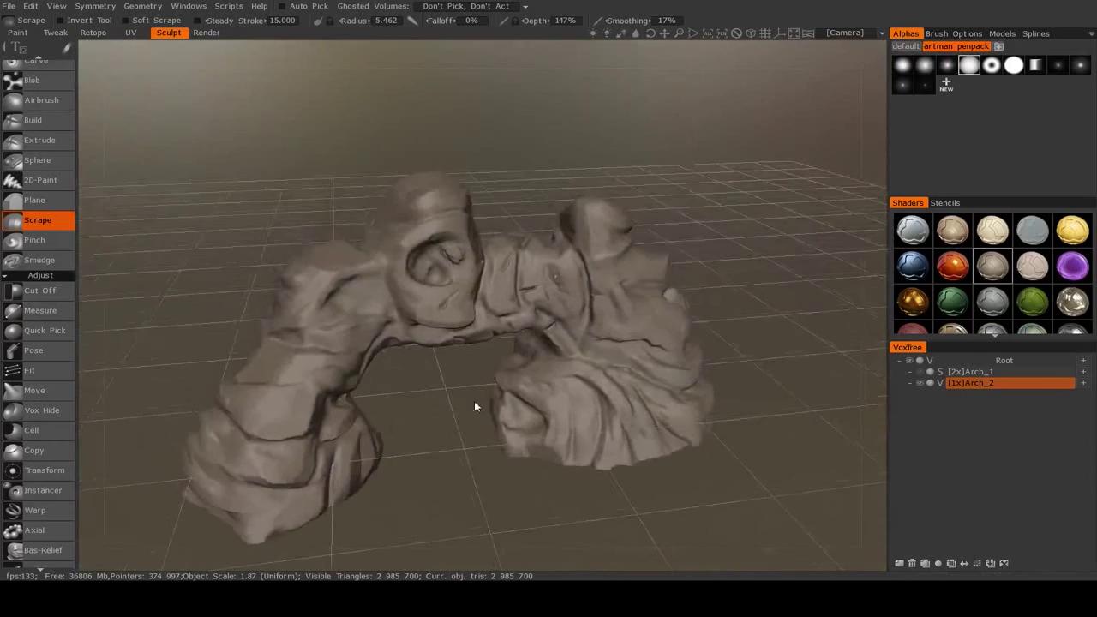
scroll(474, 400, up, 5)
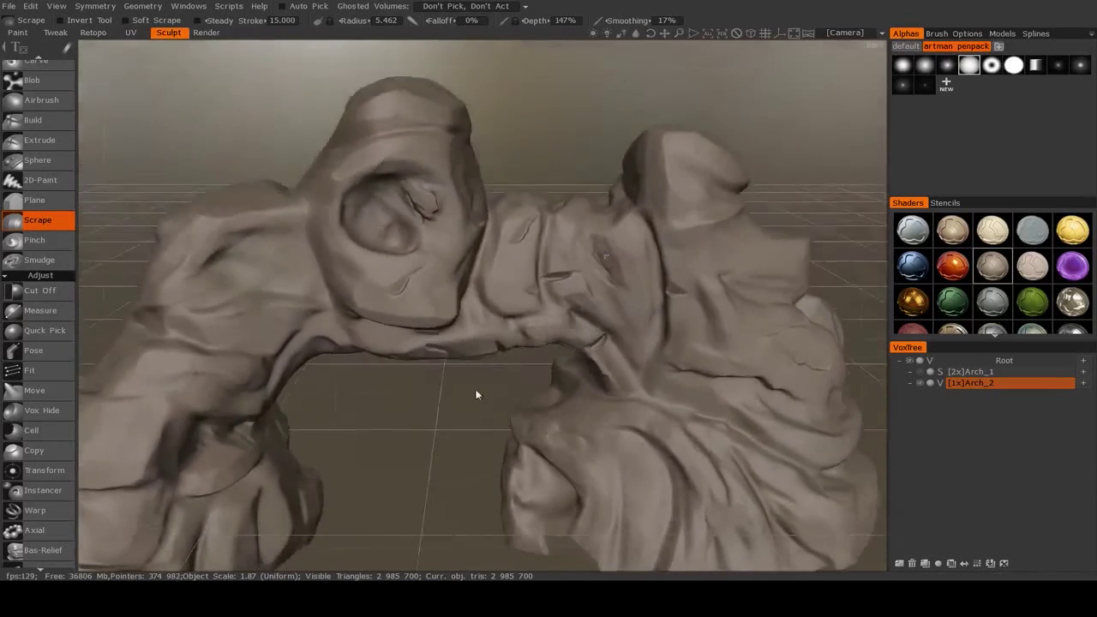
scroll(520, 393, down, 5)
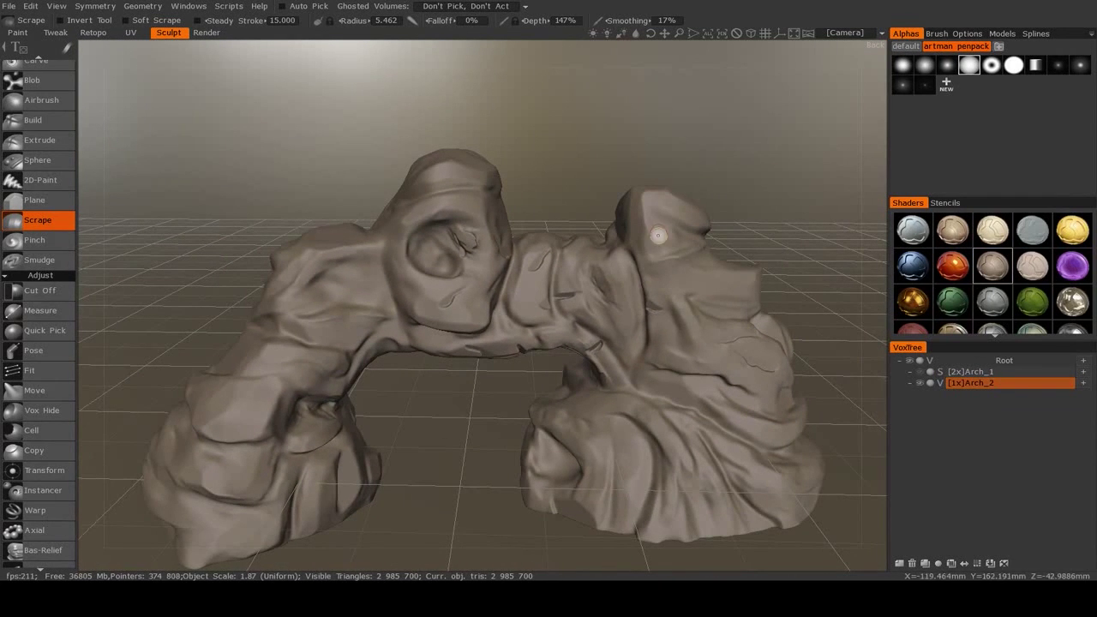
middle_drag(673, 271, 659, 298)
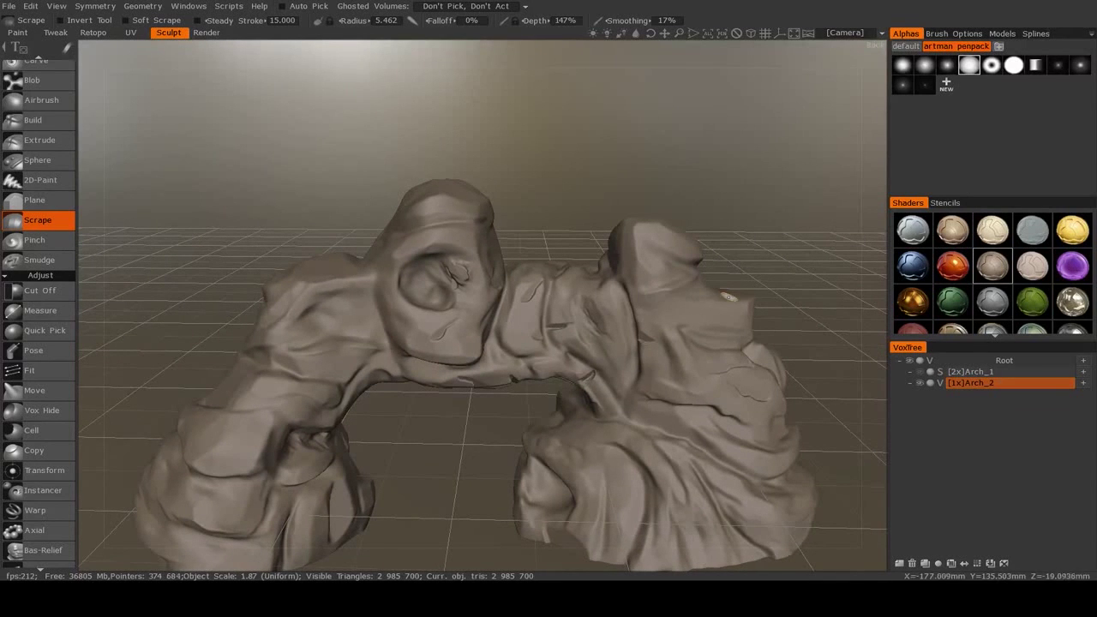